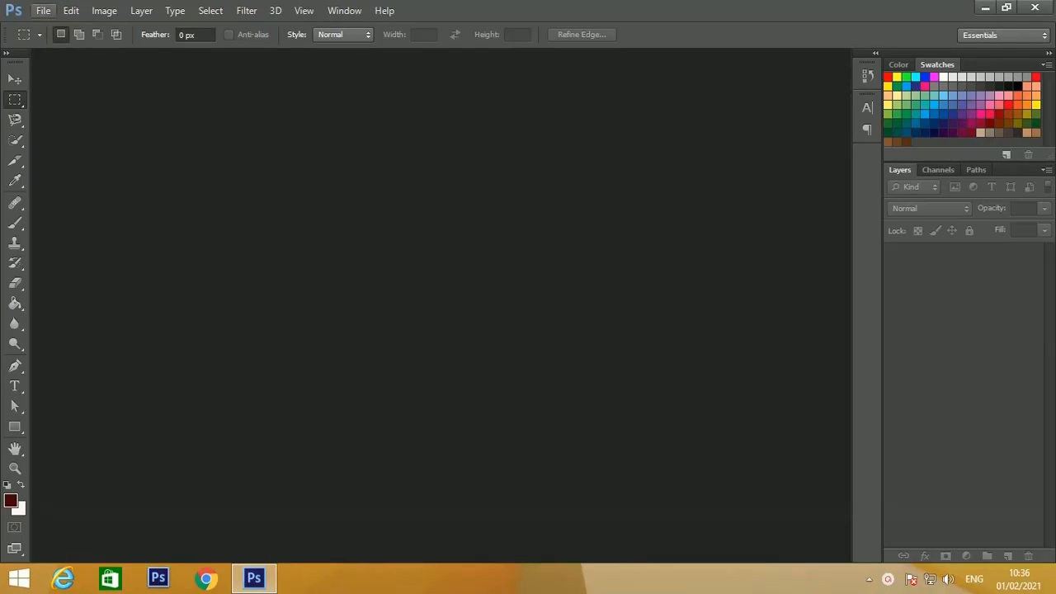
Create a new 1080 by 1080 pixel RGB document at 300 pixels per centimeter with a white background
{"action": "left_click", "coordinate": [42, 10]}
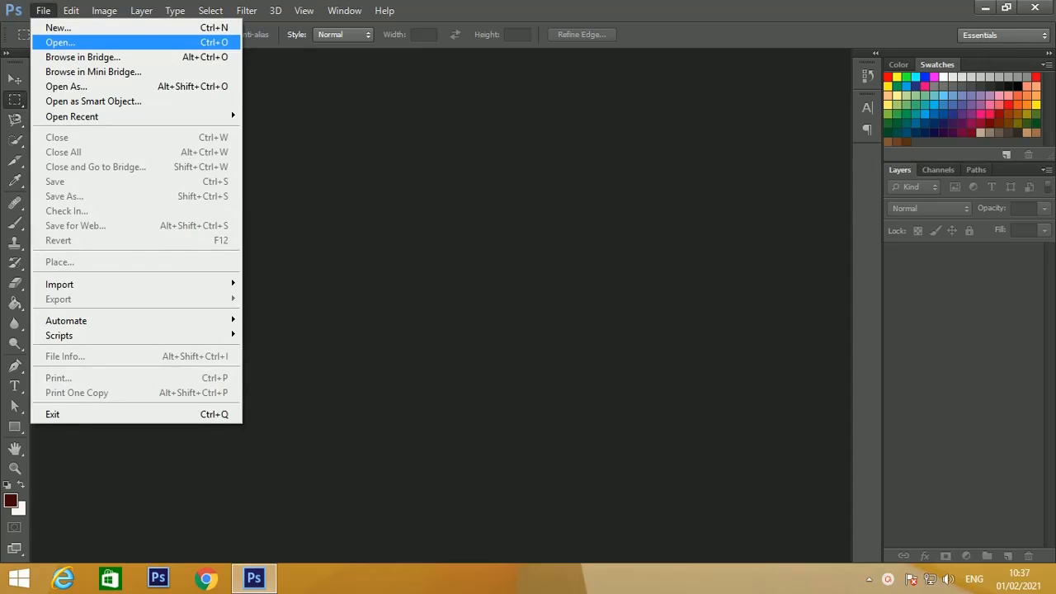
{"action": "key", "text": "Up"}
{"action": "key", "text": "Return"}
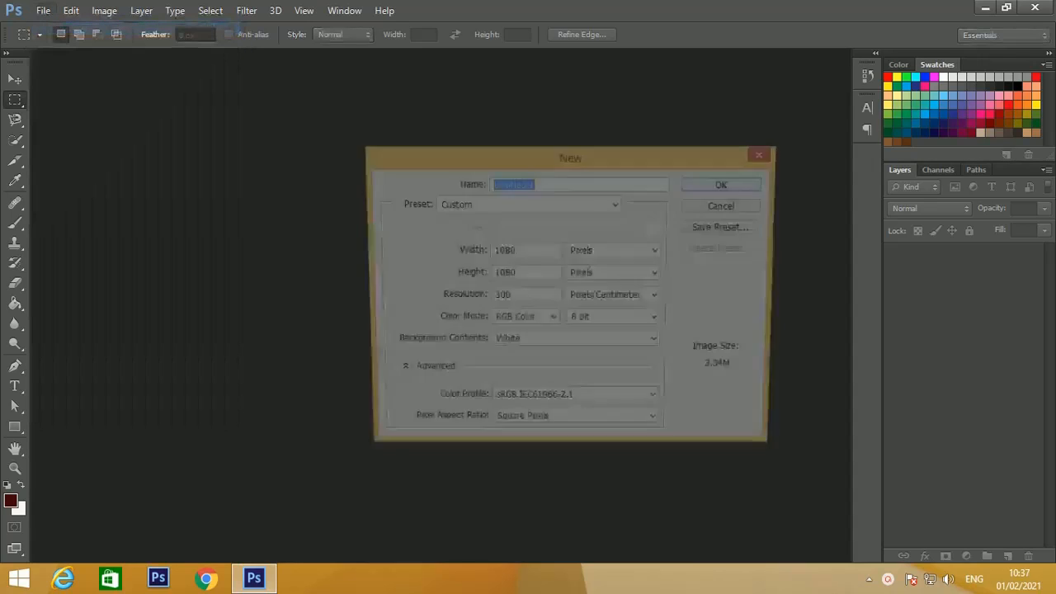
{"action": "key", "text": "Tab"}
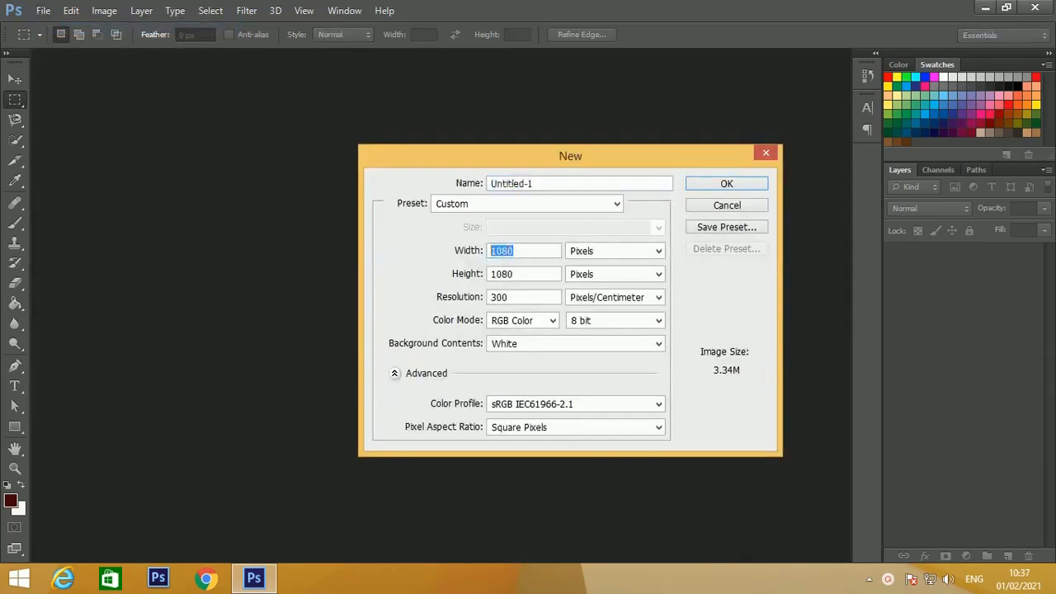
{"action": "key", "text": "Tab"}
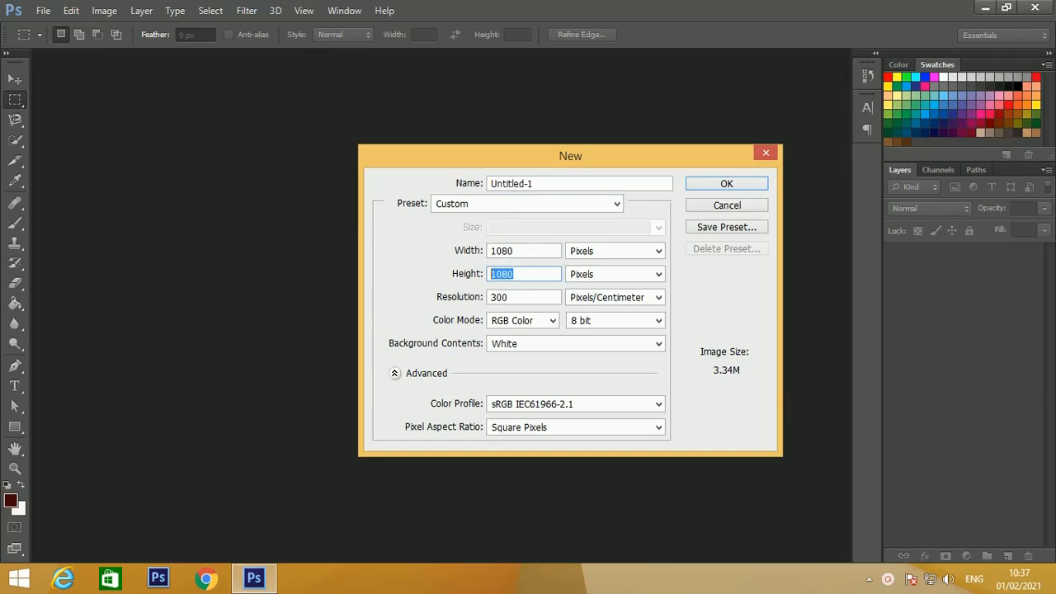
{"action": "key", "text": "Tab"}
{"action": "key", "text": "Tab"}
{"action": "key", "text": "shift+Tab"}
{"action": "key", "text": "Return"}
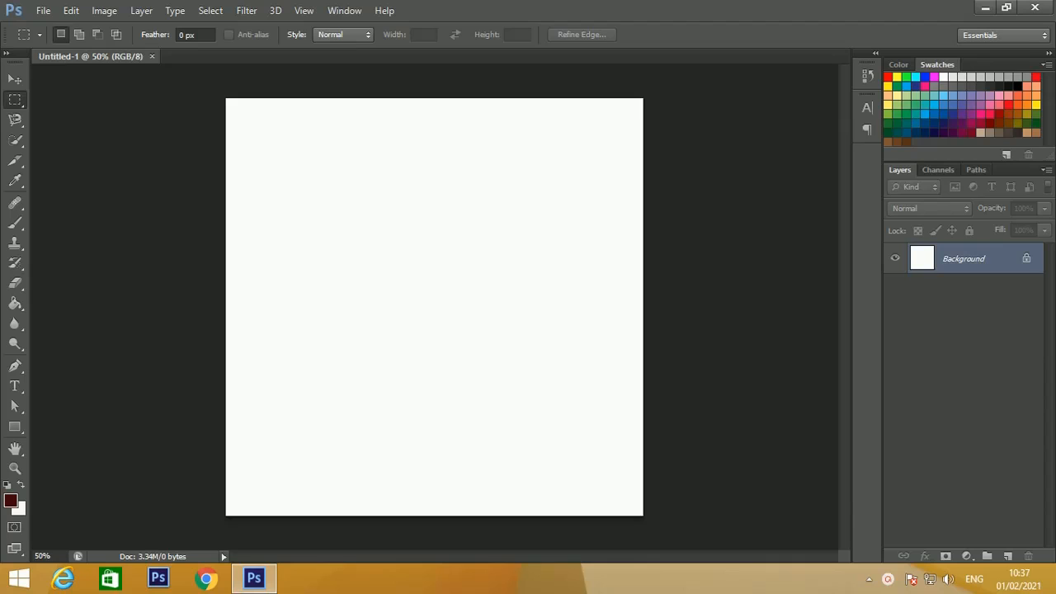
Select slightly more than the upper half of the canvas at full width and fill it with dark red
{"action": "left_click_drag", "start_coordinate": [227, 99], "coordinate": [643, 314]}
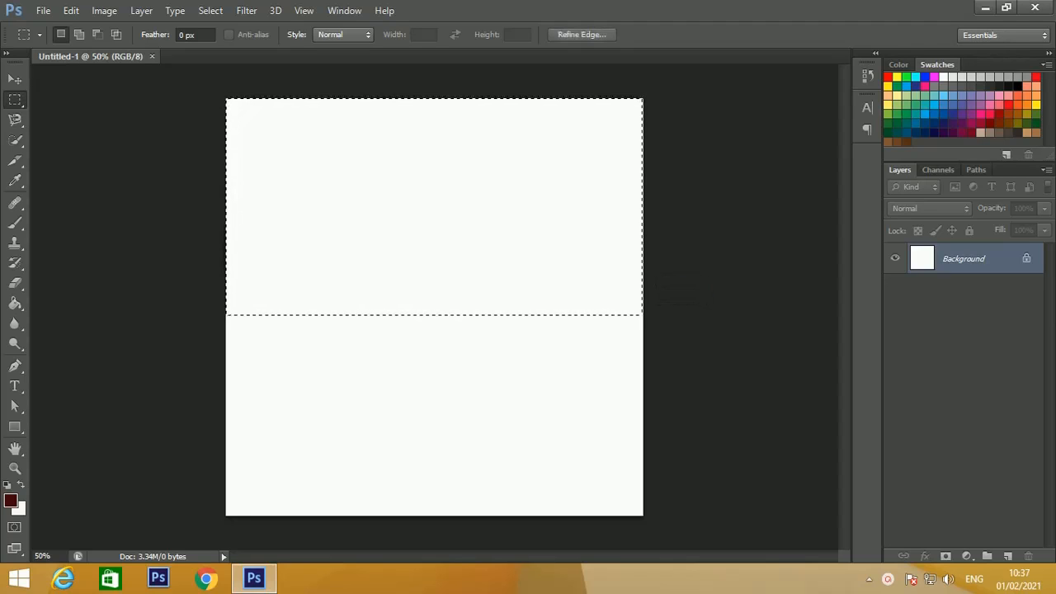
{"action": "left_click", "coordinate": [15, 304]}
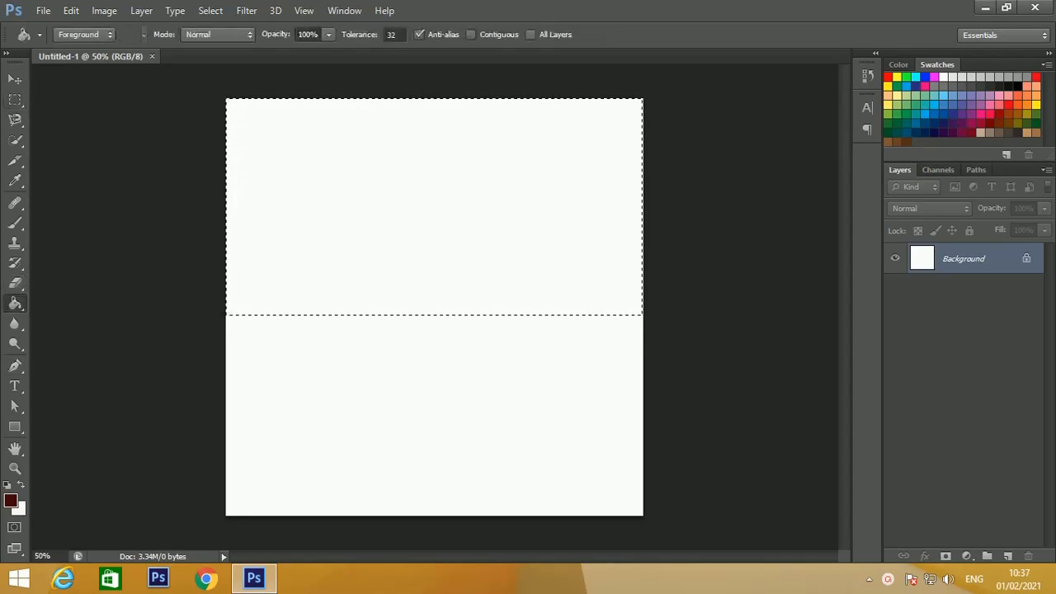
{"action": "left_click", "coordinate": [343, 235]}
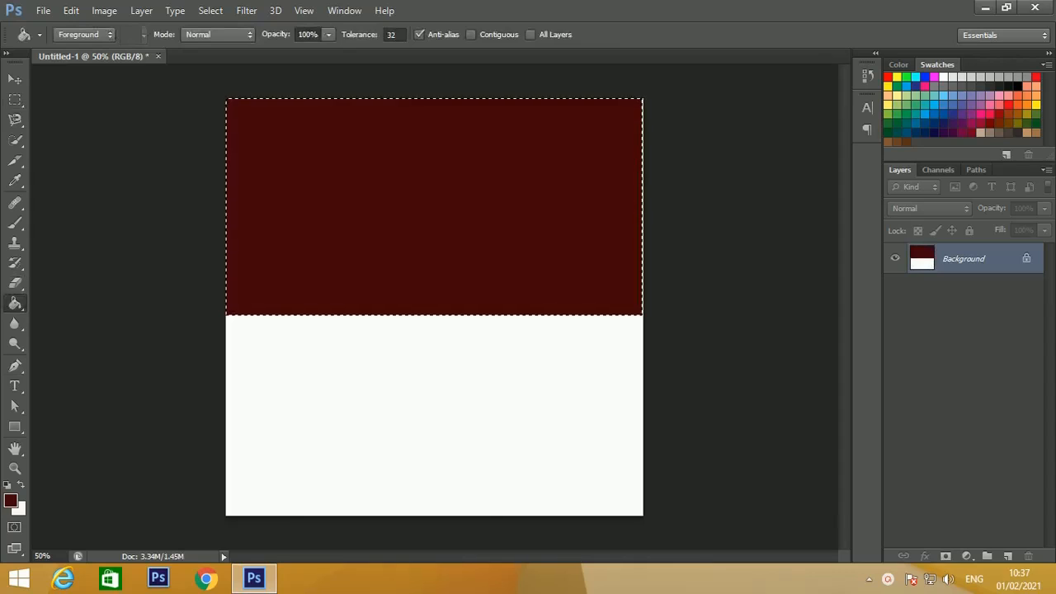
{"action": "key", "text": "ctrl+d"}
{"action": "left_click", "coordinate": [14, 78]}
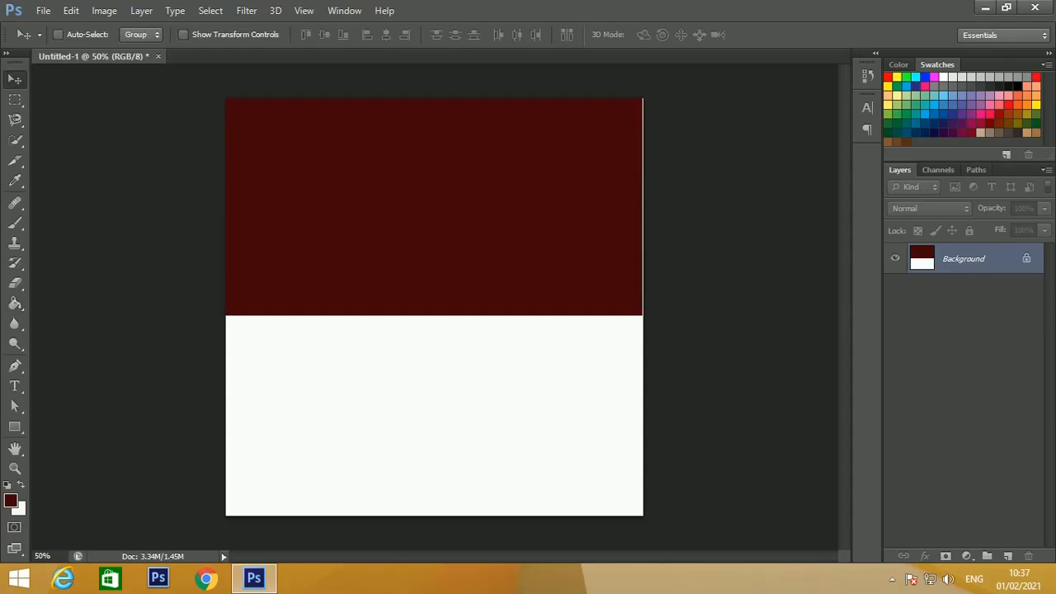
{"action": "double_click", "coordinate": [963, 258]}
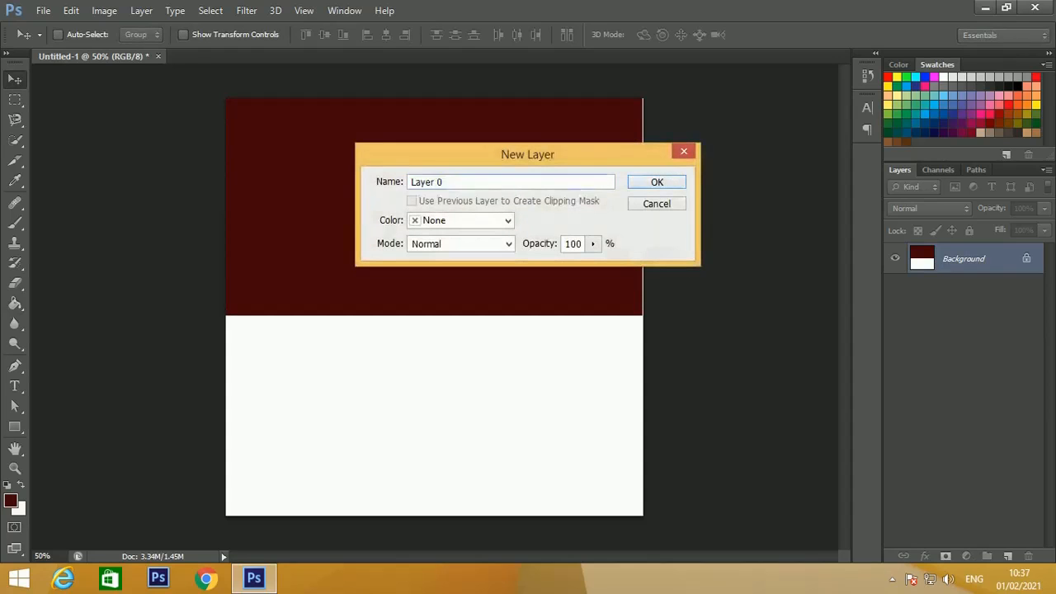
{"action": "key", "text": "Return"}
{"action": "mouse_move", "coordinate": [487, 193]}
{"action": "left_mouse_down"}
{"action": "mouse_move", "coordinate": [527, 193]}
{"action": "mouse_move", "coordinate": [504, 196]}
{"action": "left_mouse_up"}
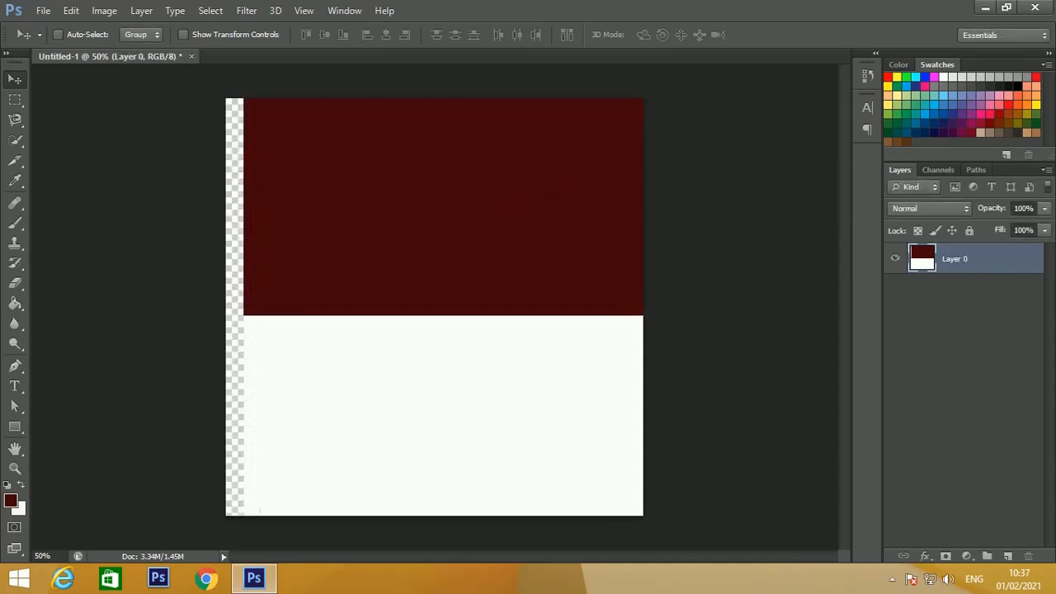
{"action": "key", "text": "ctrl+alt+z"}
{"action": "key", "text": "ctrl+alt+z"}
{"action": "key", "text": "ctrl+alt+z"}
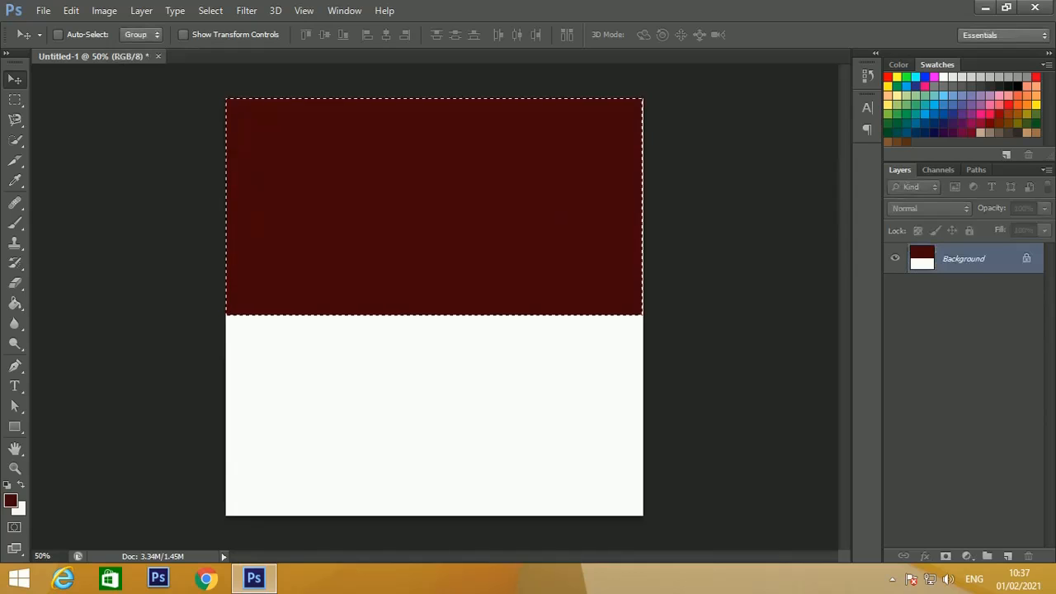
Cut the dark red area from the background and paste it into a new layer, aligned with the canvas's upper edge
{"action": "key", "text": "ctrl+alt+z"}
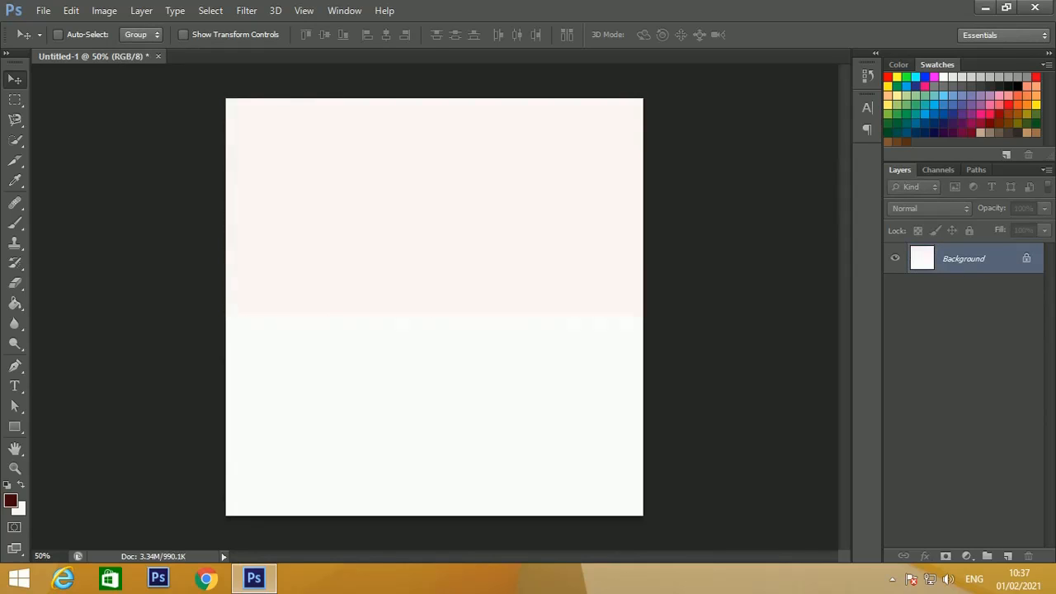
{"action": "left_click", "coordinate": [1008, 556]}
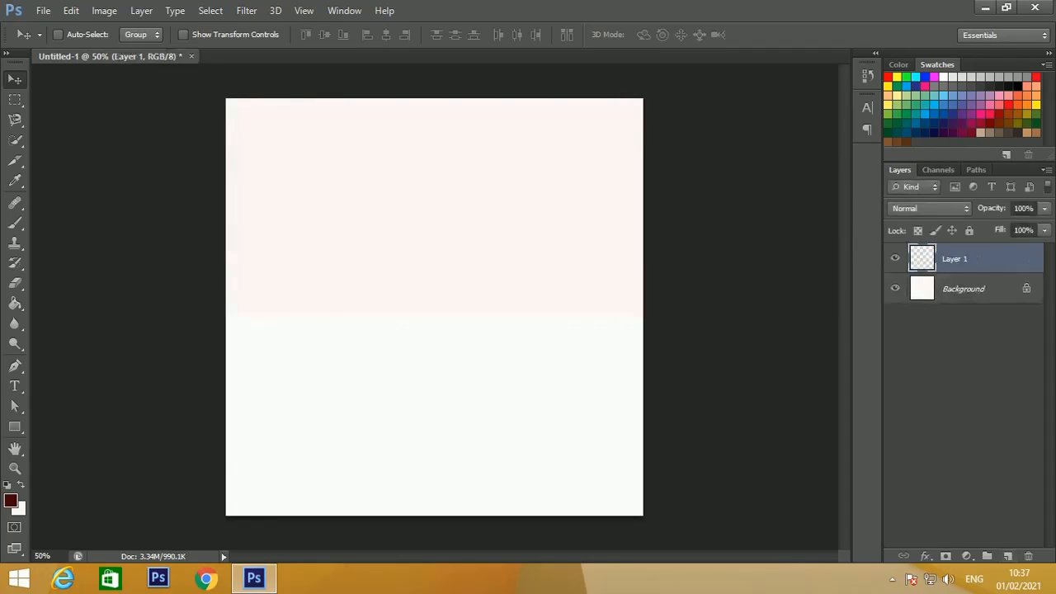
{"action": "key", "text": "ctrl+v"}
{"action": "left_click_drag", "start_coordinate": [516, 253], "coordinate": [515, 153]}
{"action": "key", "text": "Right"}
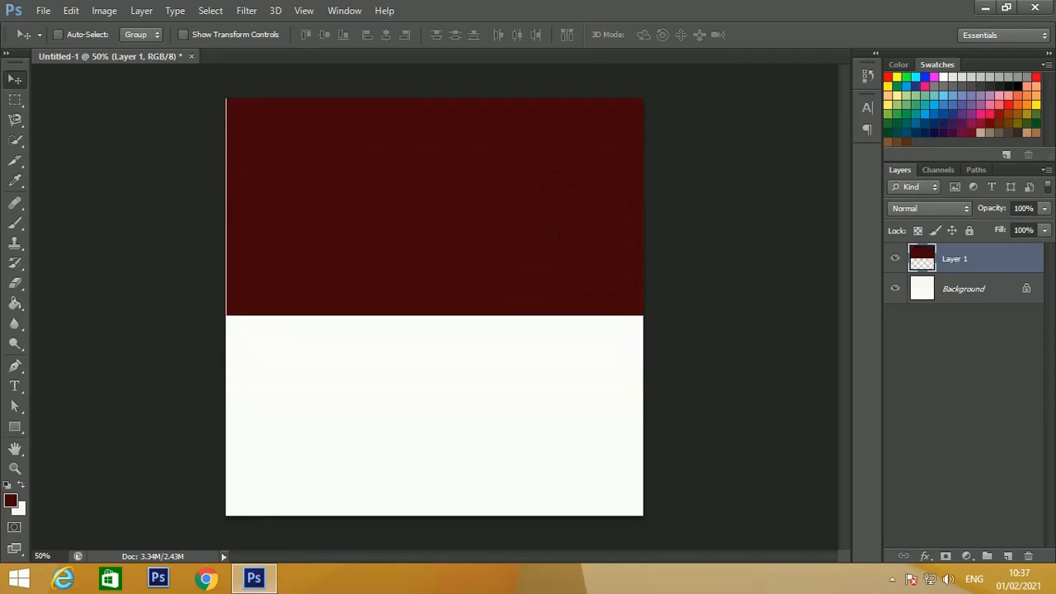
Stretch the dark red block to 100.19% width so it reaches the canvas's left edge
{"action": "key", "text": "ctrl+t"}
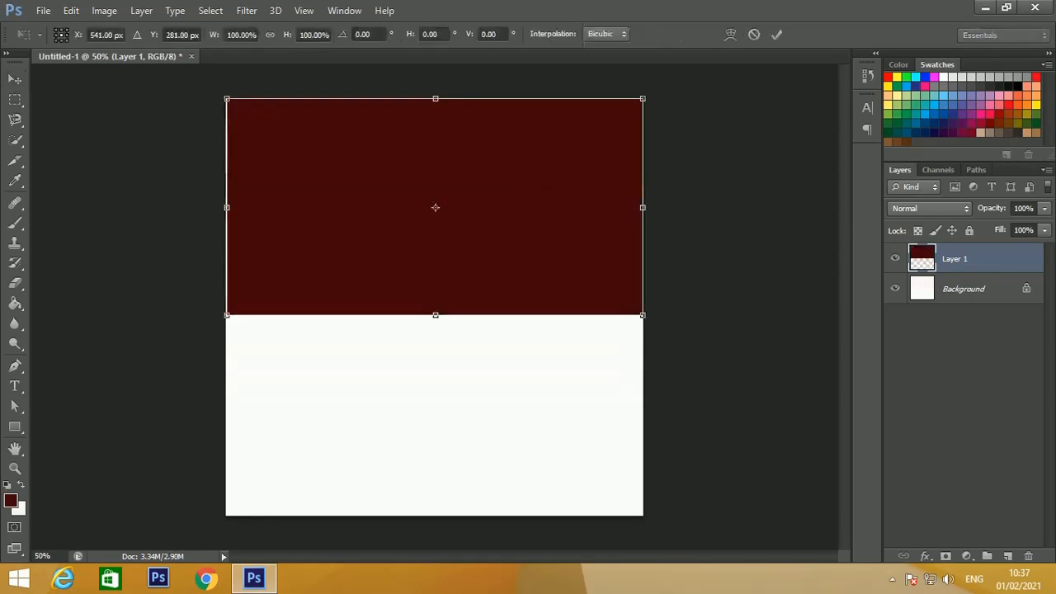
{"action": "mouse_move", "coordinate": [227, 207]}
{"action": "left_mouse_down"}
{"action": "mouse_move", "coordinate": [218, 207]}
{"action": "mouse_move", "coordinate": [227, 207]}
{"action": "left_mouse_up"}
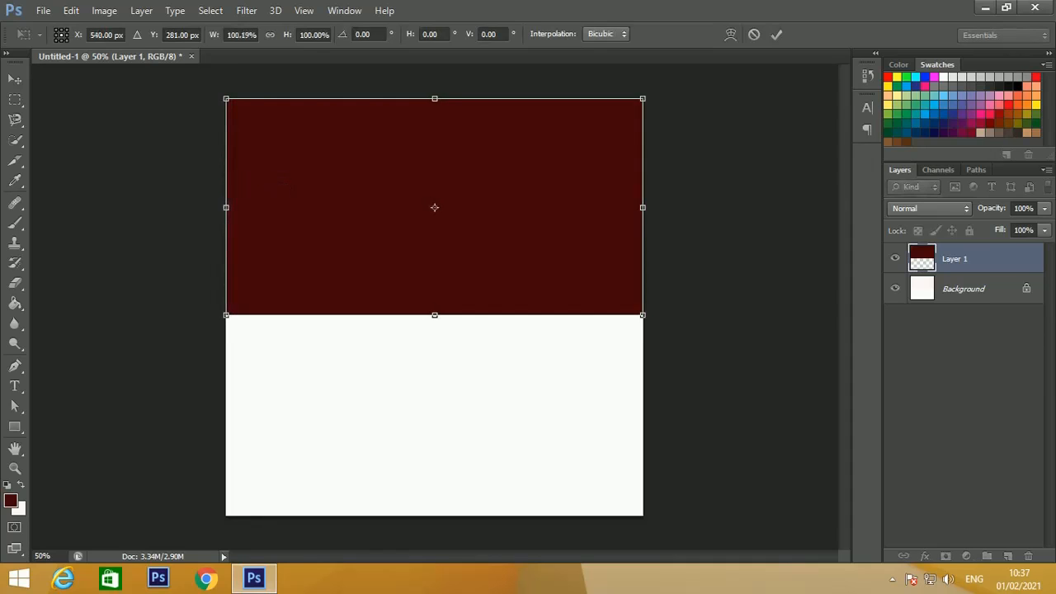
{"action": "key", "text": "Return"}
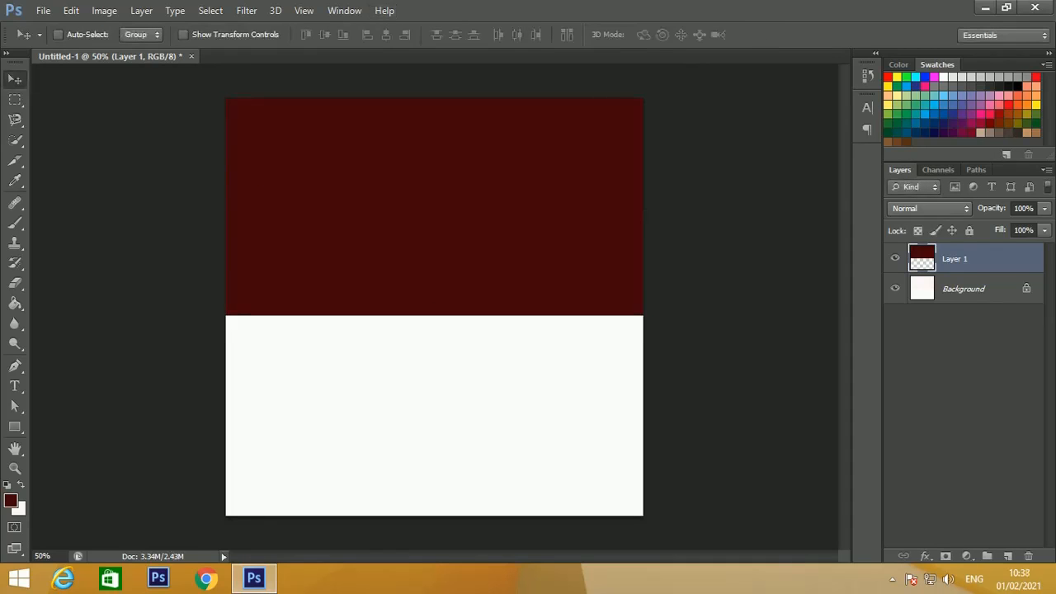
Duplicate the dark red block and place the copy over the lower half of the canvas
{"action": "right_click", "coordinate": [487, 217]}
{"action": "left_click", "coordinate": [527, 226]}
{"action": "left_click_drag", "start_coordinate": [527, 224], "coordinate": [528, 427]}
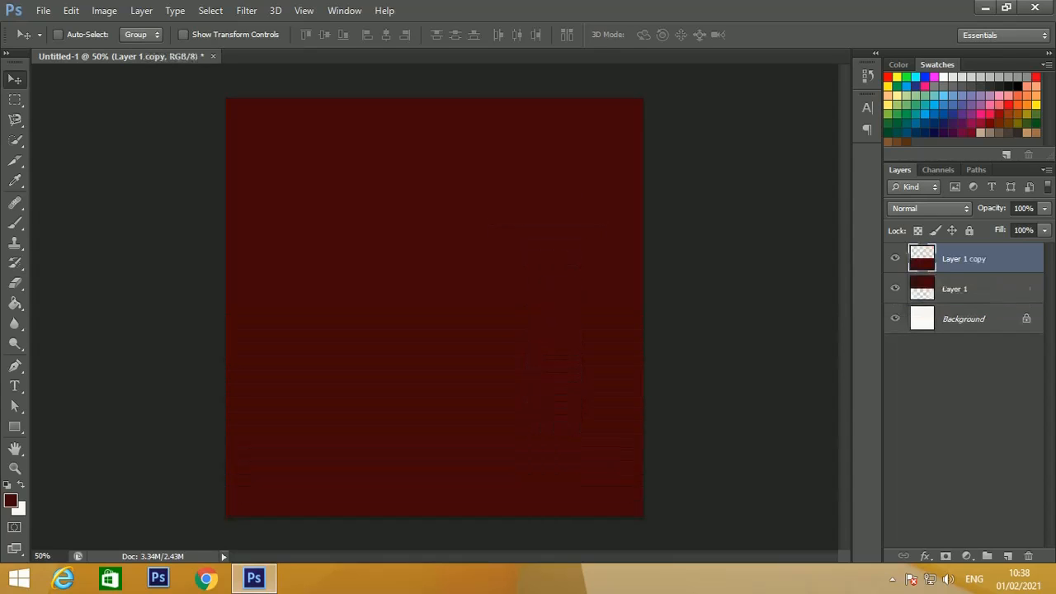
Set the foreground color to orange ff8022 and fill the lower block copy with it
{"action": "left_click", "coordinate": [11, 501]}
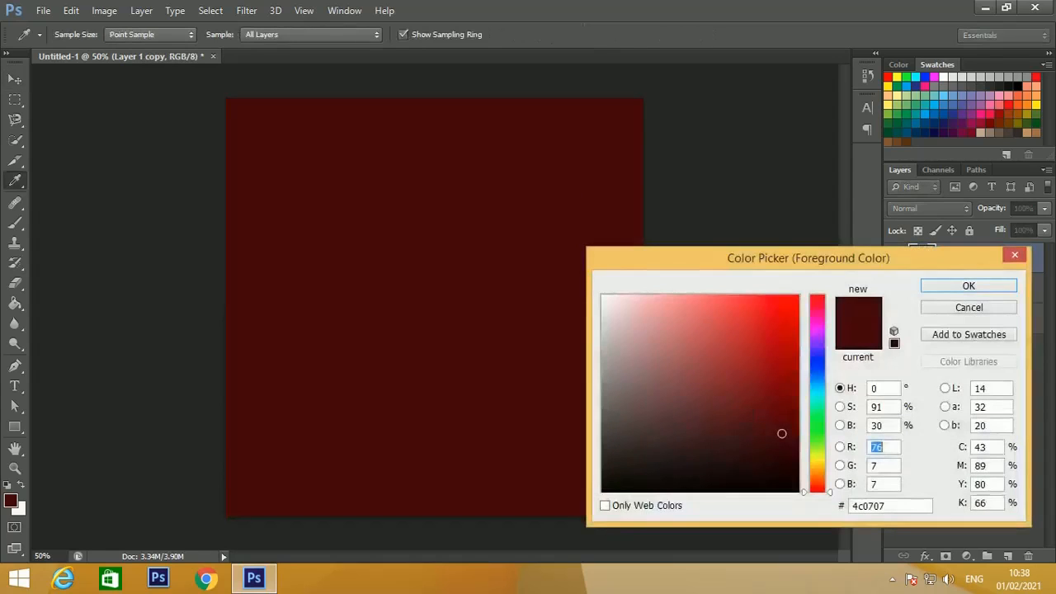
{"action": "mouse_move", "coordinate": [817, 492]}
{"action": "left_mouse_down"}
{"action": "mouse_move", "coordinate": [816, 467]}
{"action": "mouse_move", "coordinate": [816, 477]}
{"action": "left_mouse_up"}
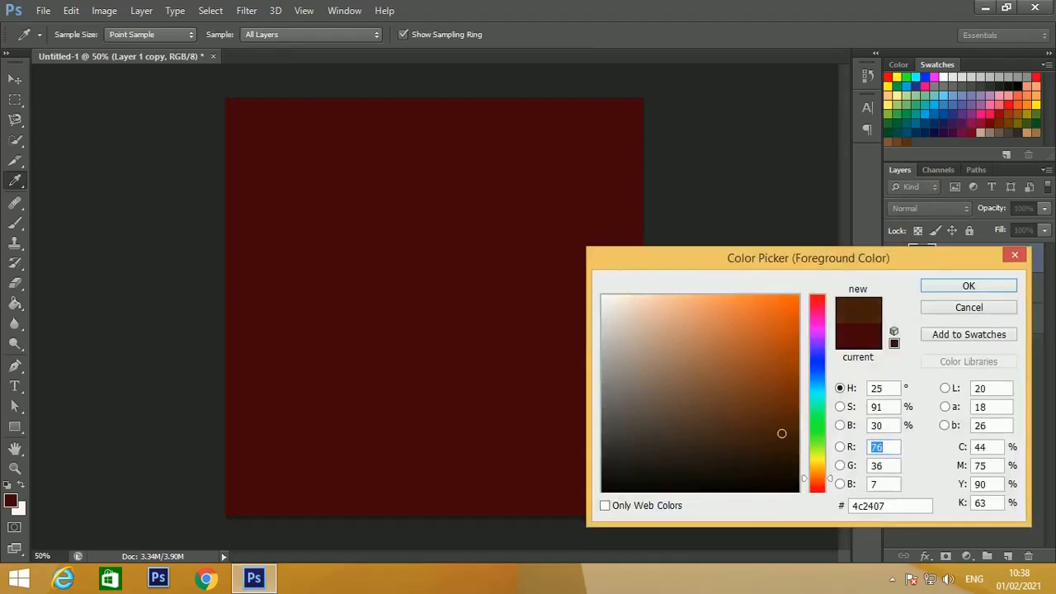
{"action": "left_click", "coordinate": [775, 322]}
{"action": "left_click_drag", "start_coordinate": [775, 323], "coordinate": [772, 294]}
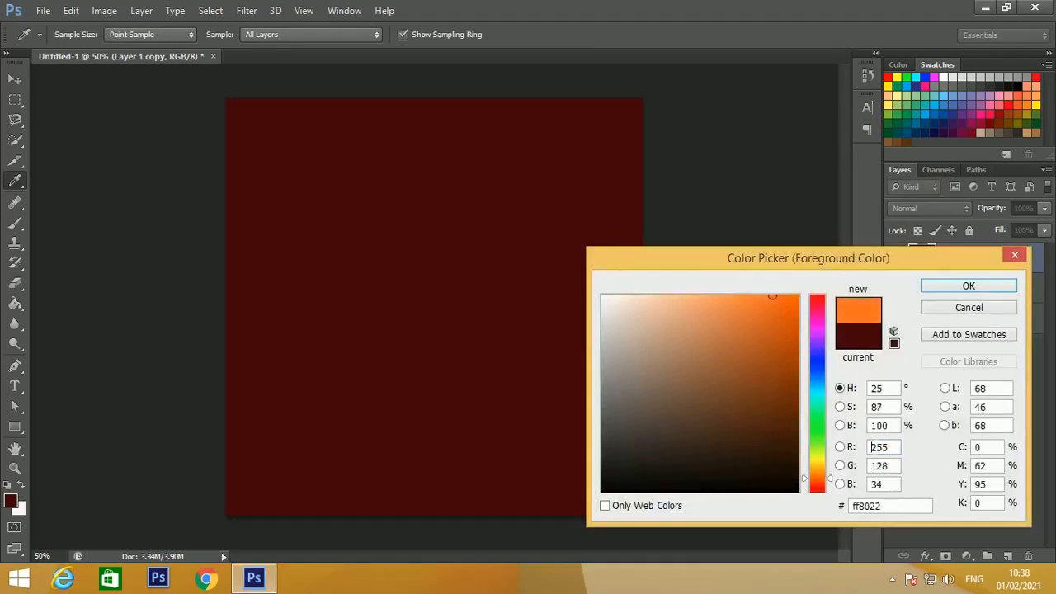
{"action": "key", "text": "Return"}
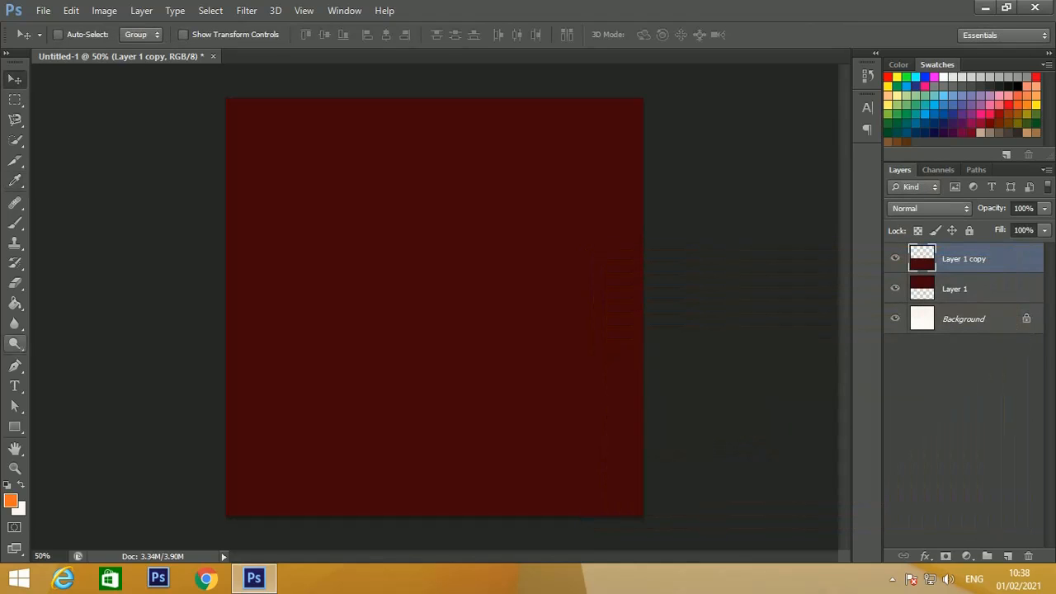
{"action": "left_click", "coordinate": [15, 303]}
{"action": "left_click", "coordinate": [396, 396]}
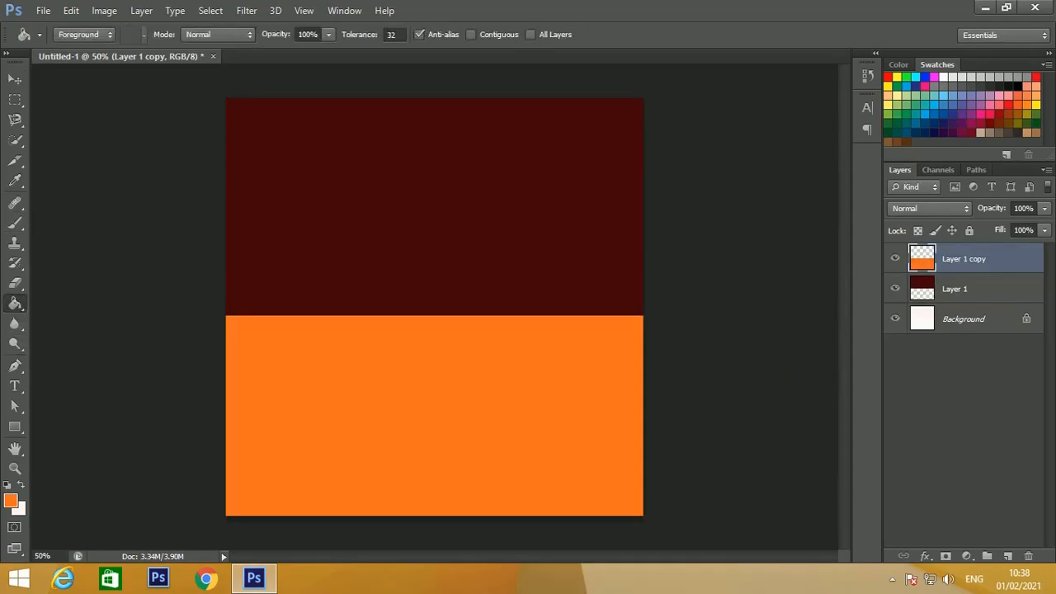
Transform the orange block upward to Y 799 px so its lower edge meets the bottom of the canvas
{"action": "left_click", "coordinate": [15, 79]}
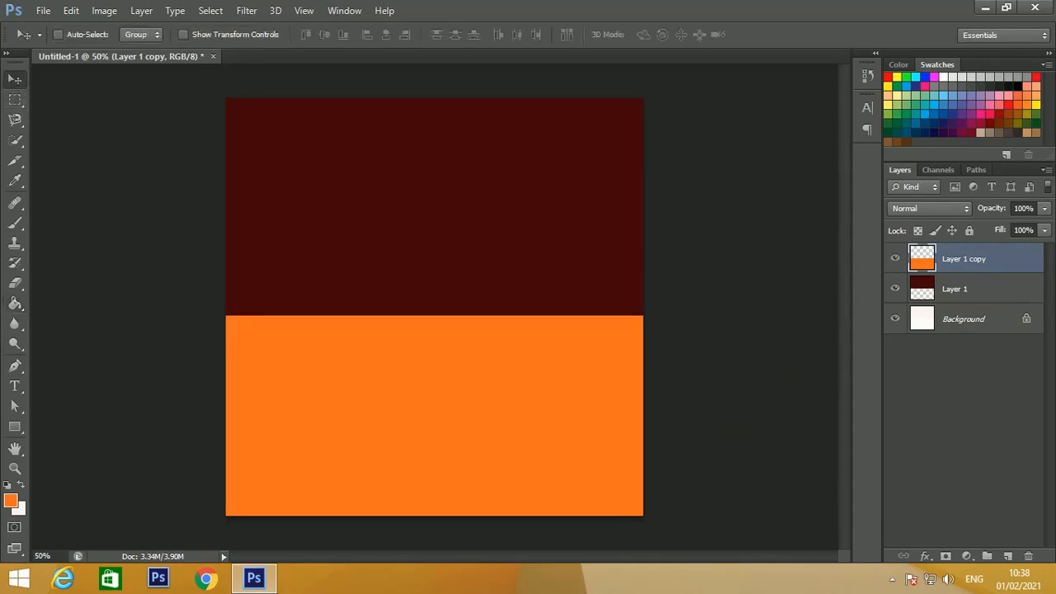
{"action": "right_click", "coordinate": [310, 364]}
{"action": "left_click", "coordinate": [358, 375]}
{"action": "mouse_move", "coordinate": [359, 374]}
{"action": "left_mouse_down"}
{"action": "mouse_move", "coordinate": [359, 357]}
{"action": "mouse_move", "coordinate": [360, 374]}
{"action": "left_mouse_up"}
{"action": "key", "text": "ctrl+t"}
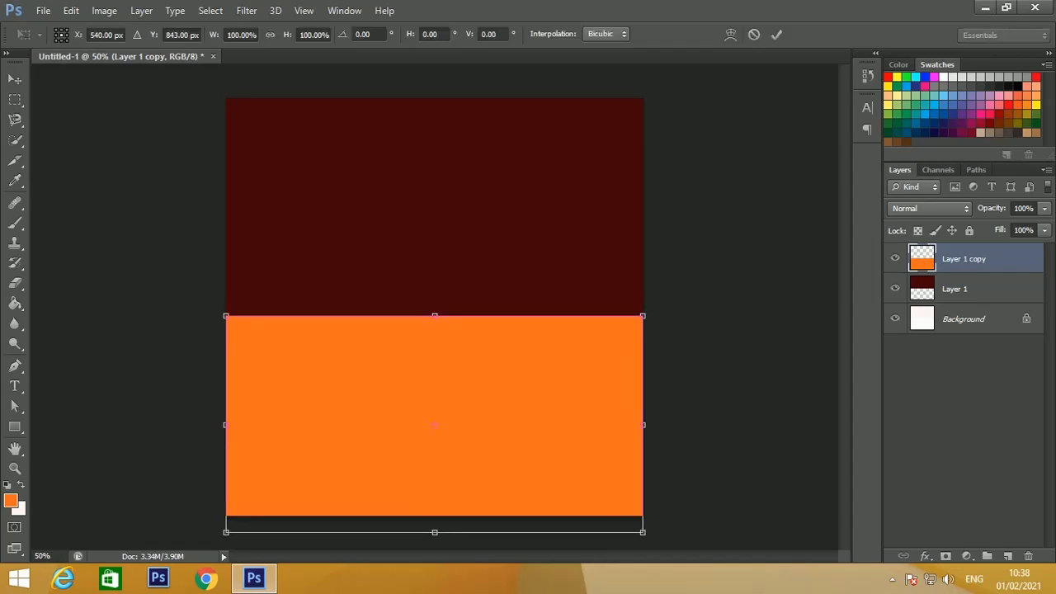
{"action": "left_click_drag", "start_coordinate": [434, 315], "coordinate": [435, 299]}
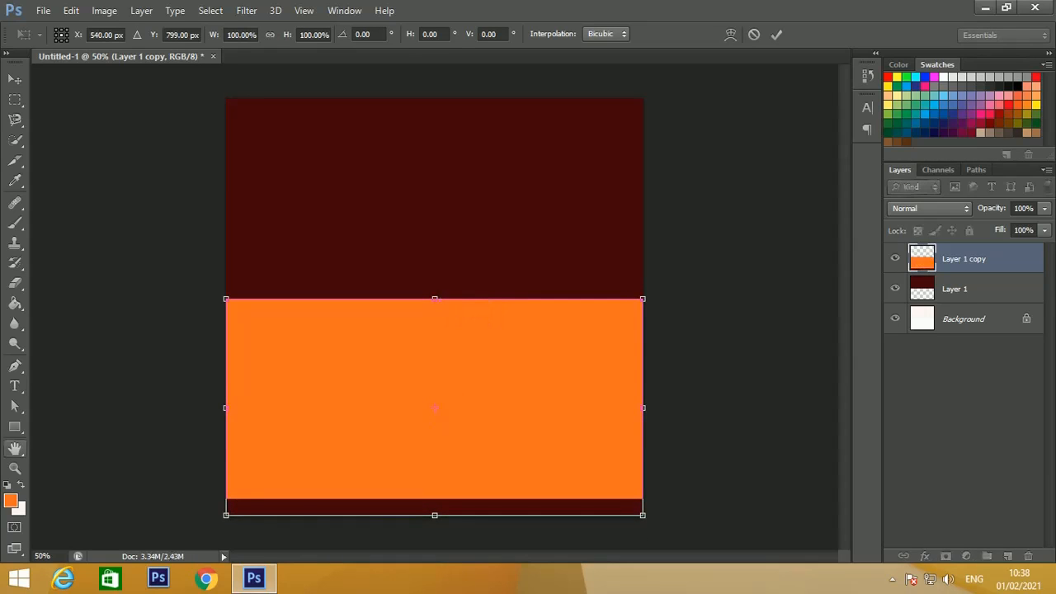
{"action": "key", "text": "Return"}
Warp the orange block's upper edge into a wave that rises on the left half and dips on the right half
{"action": "left_click", "coordinate": [14, 304]}
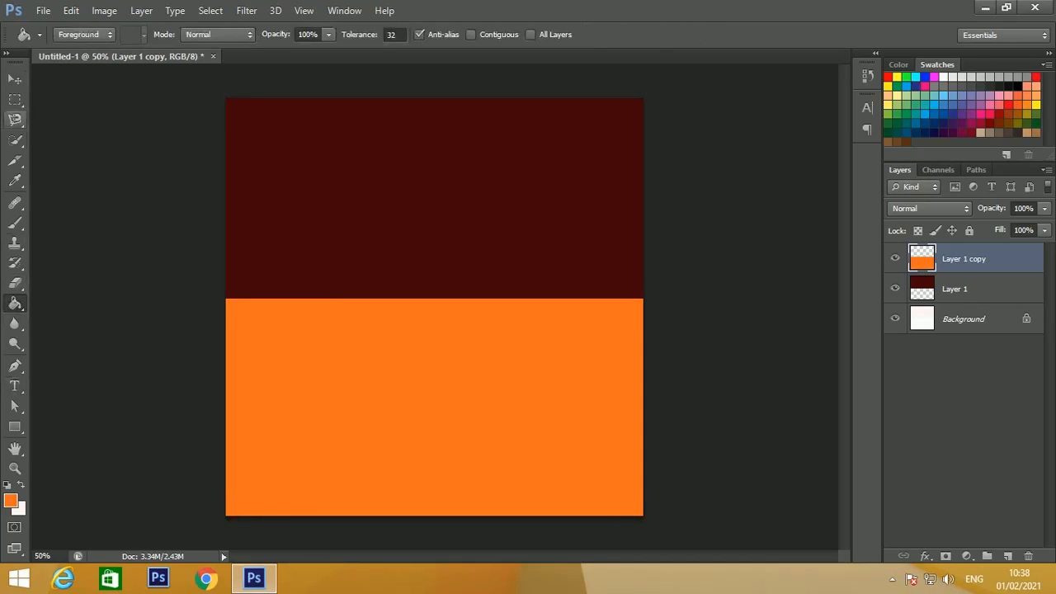
{"action": "left_click", "coordinate": [15, 406]}
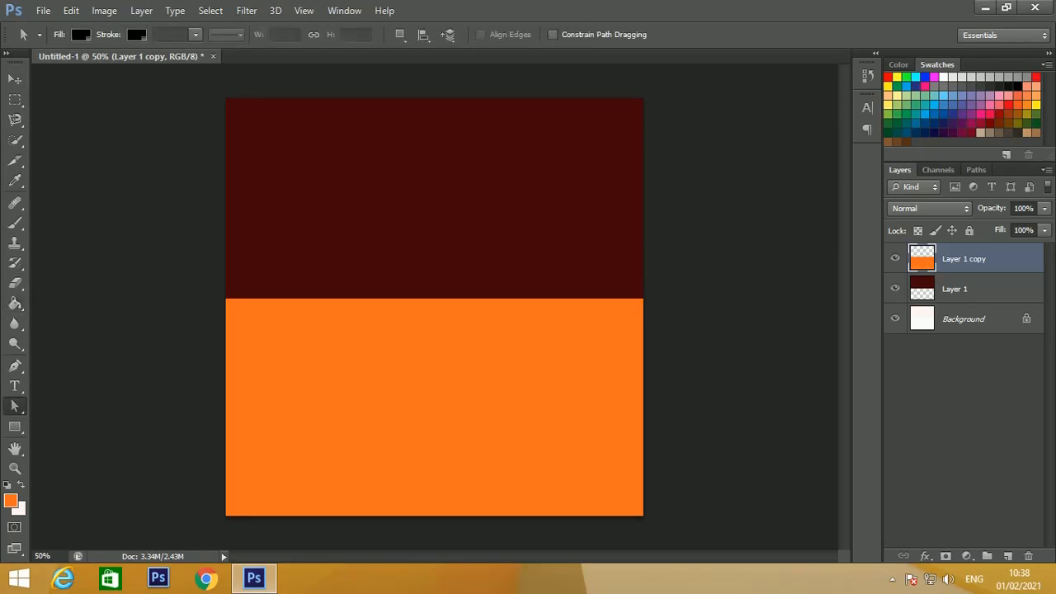
{"action": "key", "text": "ctrl+t"}
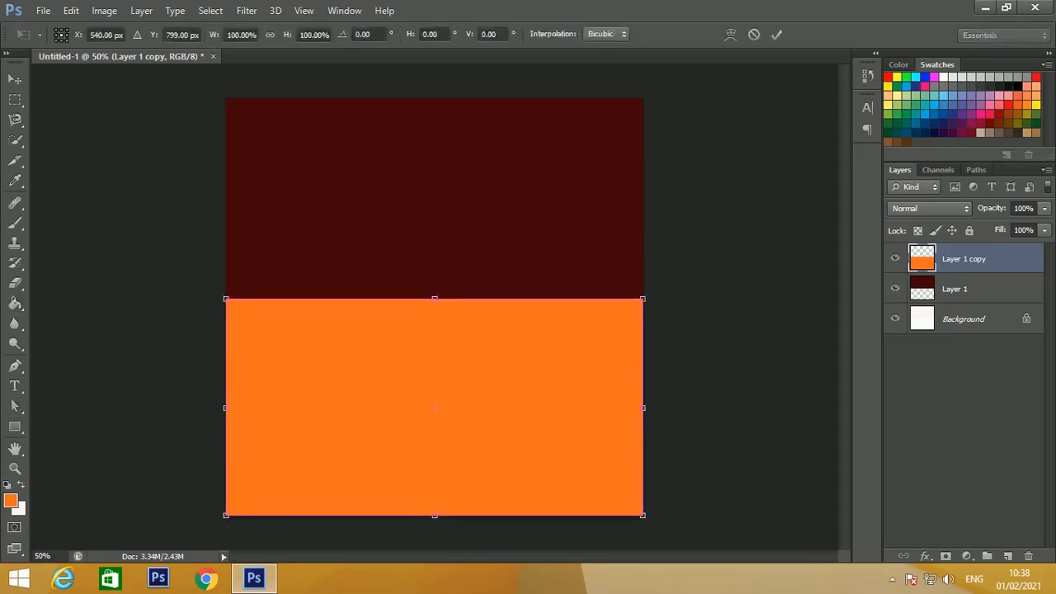
{"action": "right_click", "coordinate": [435, 301]}
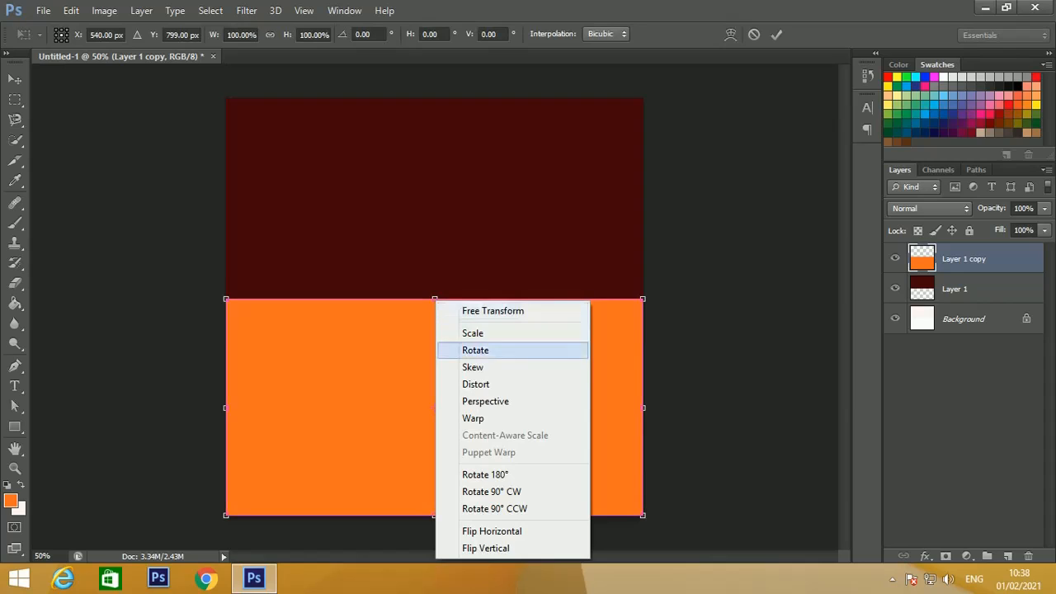
{"action": "left_click", "coordinate": [473, 418]}
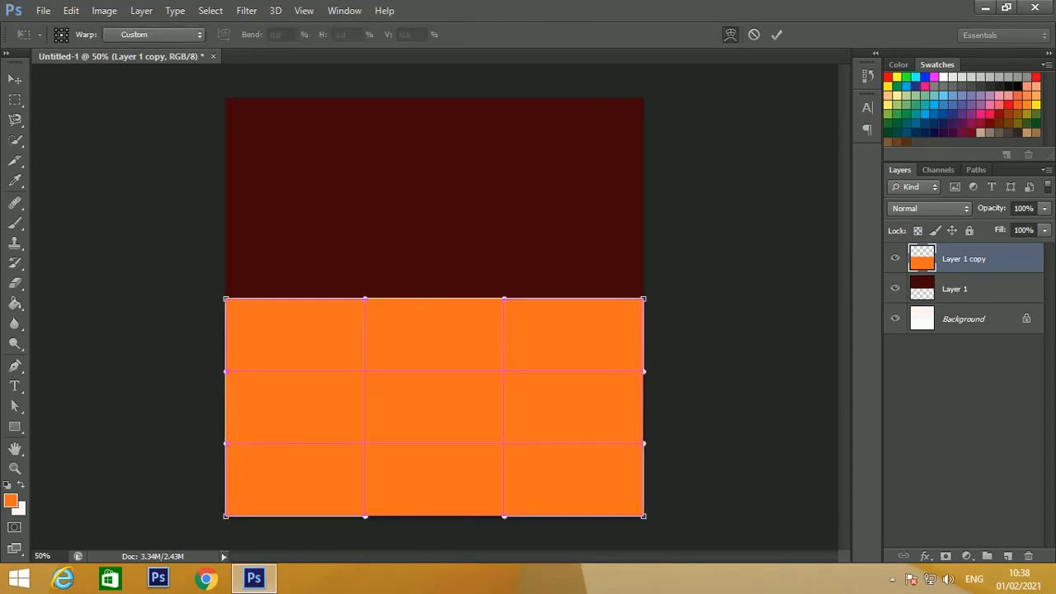
{"action": "left_click_drag", "start_coordinate": [504, 299], "coordinate": [508, 355]}
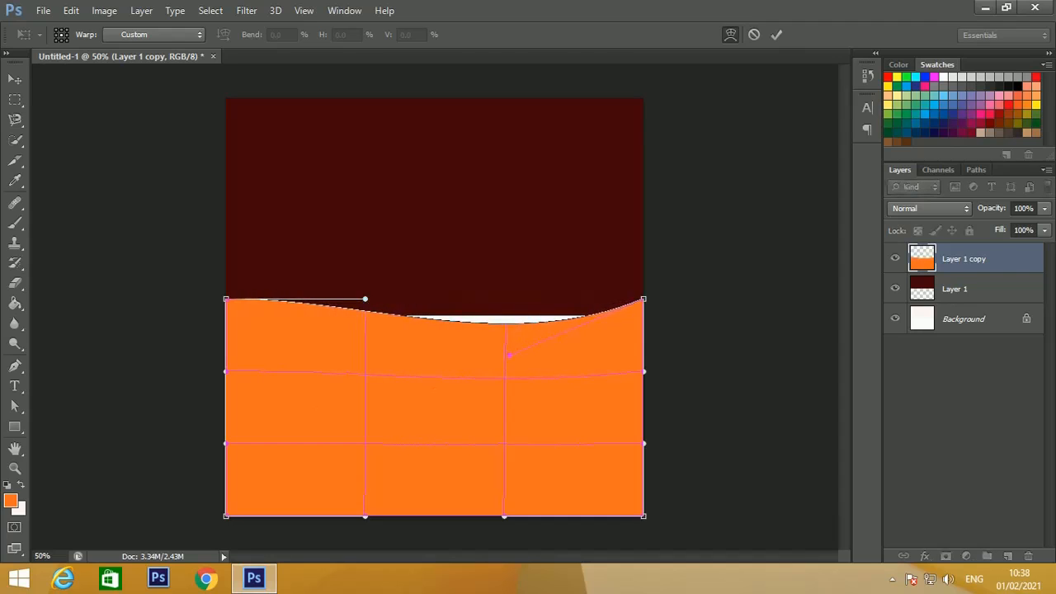
{"action": "left_click_drag", "start_coordinate": [365, 298], "coordinate": [386, 235]}
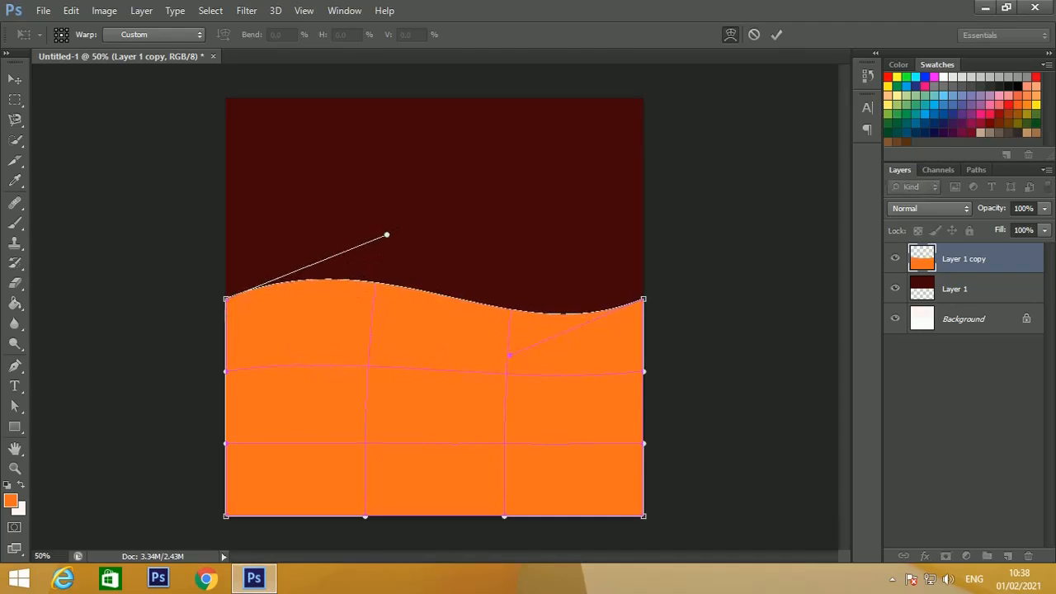
Lower both ends of the orange wave slightly, make its right dip shallower, and apply the warp
{"action": "mouse_move", "coordinate": [226, 299]}
{"action": "left_mouse_down"}
{"action": "mouse_move", "coordinate": [222, 328]}
{"action": "mouse_move", "coordinate": [224, 314]}
{"action": "left_mouse_up"}
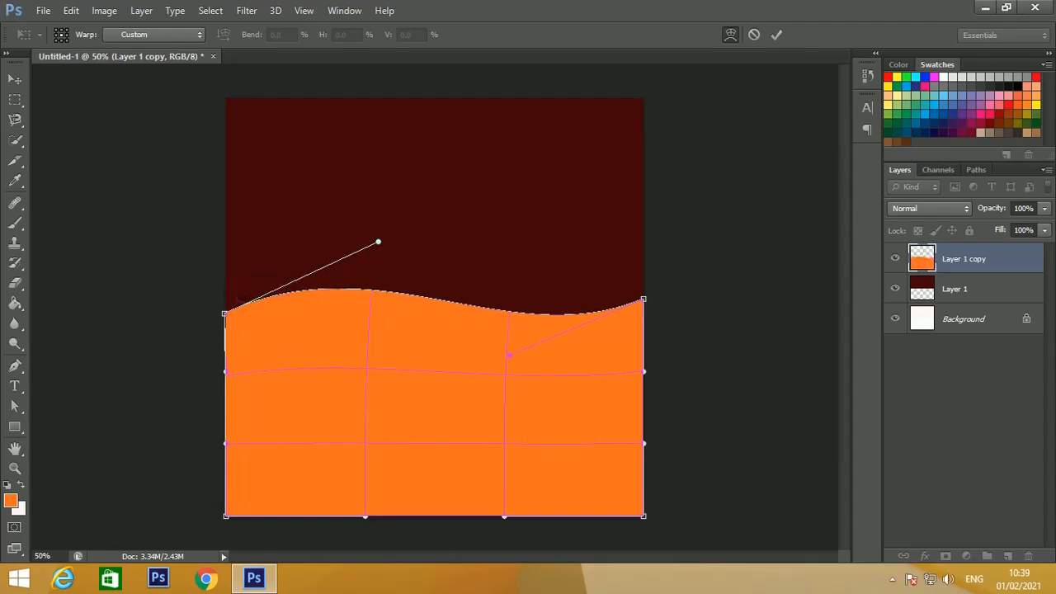
{"action": "left_click_drag", "start_coordinate": [643, 299], "coordinate": [643, 309]}
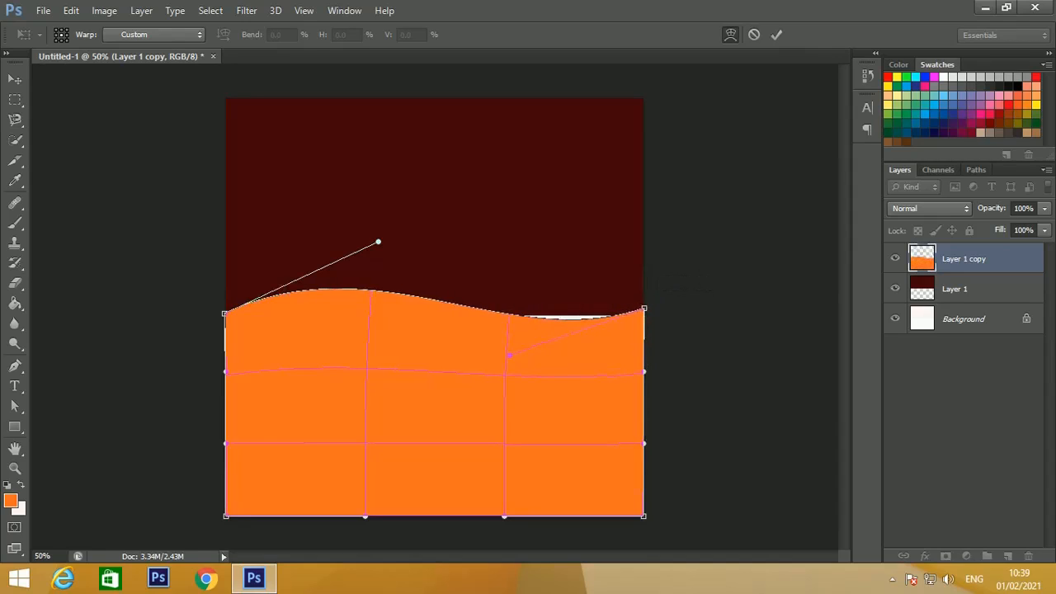
{"action": "left_click_drag", "start_coordinate": [509, 356], "coordinate": [509, 342]}
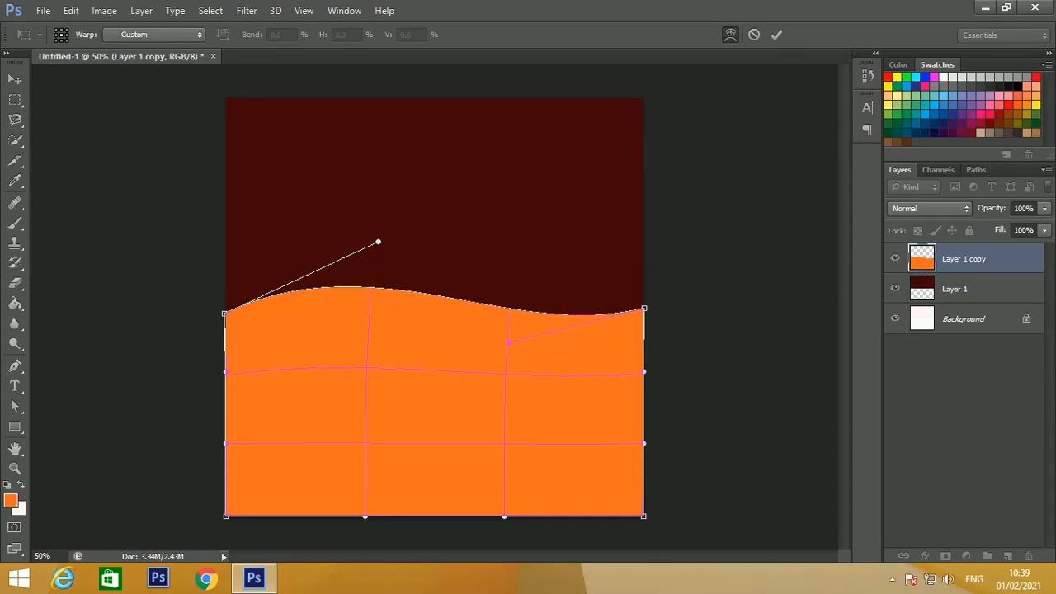
{"action": "key", "text": "Return"}
{"action": "key", "text": "a"}
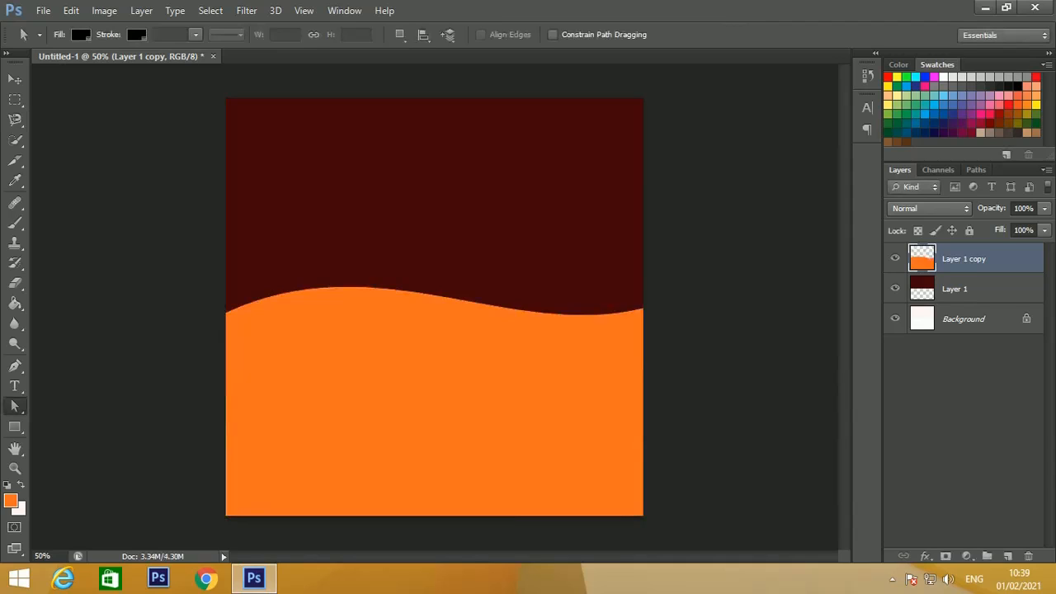
Add a new layer and draw an orange rectangle shape about 1014 by 1018 px, inset from the canvas edges
{"action": "left_click", "coordinate": [15, 79]}
{"action": "right_click", "coordinate": [279, 368]}
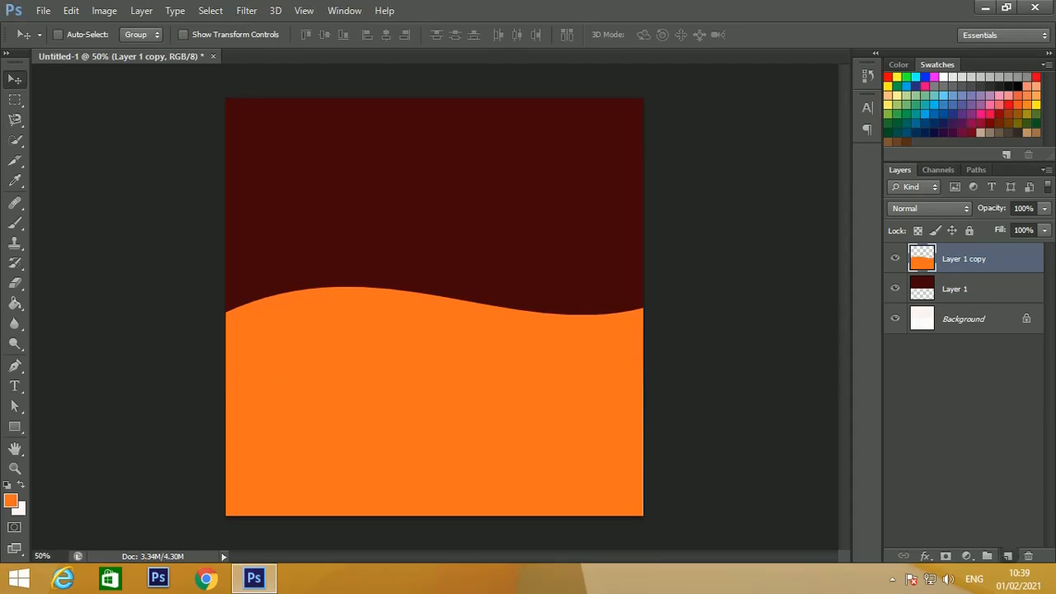
{"action": "left_click", "coordinate": [1007, 556]}
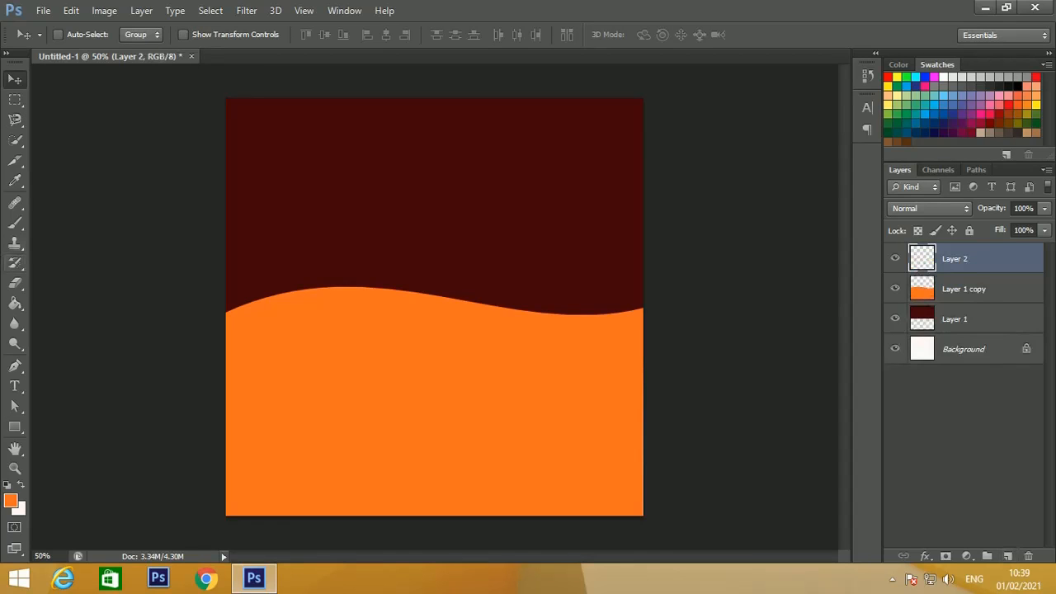
{"action": "left_click", "coordinate": [15, 426]}
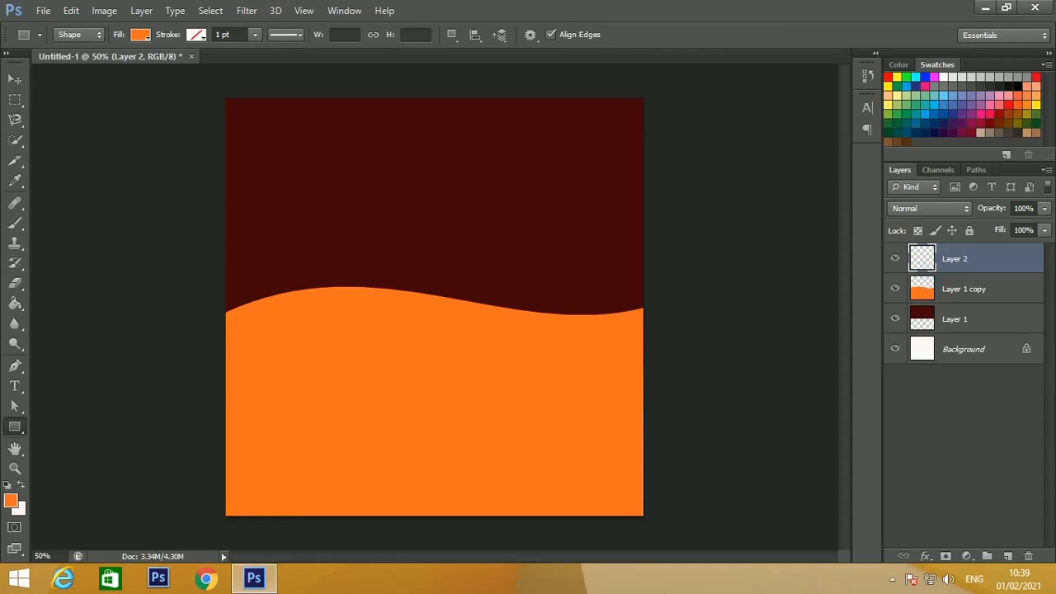
{"action": "left_click_drag", "start_coordinate": [236, 110], "coordinate": [641, 473]}
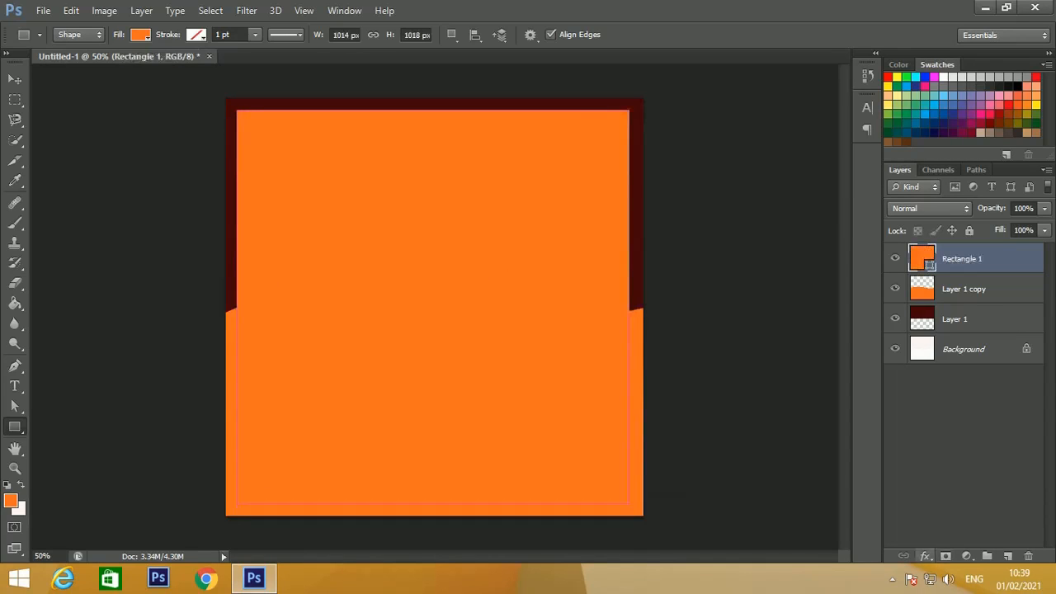
Add a 4 px white (ffffff) Stroke layer style to the rectangle
{"action": "left_click", "coordinate": [924, 556]}
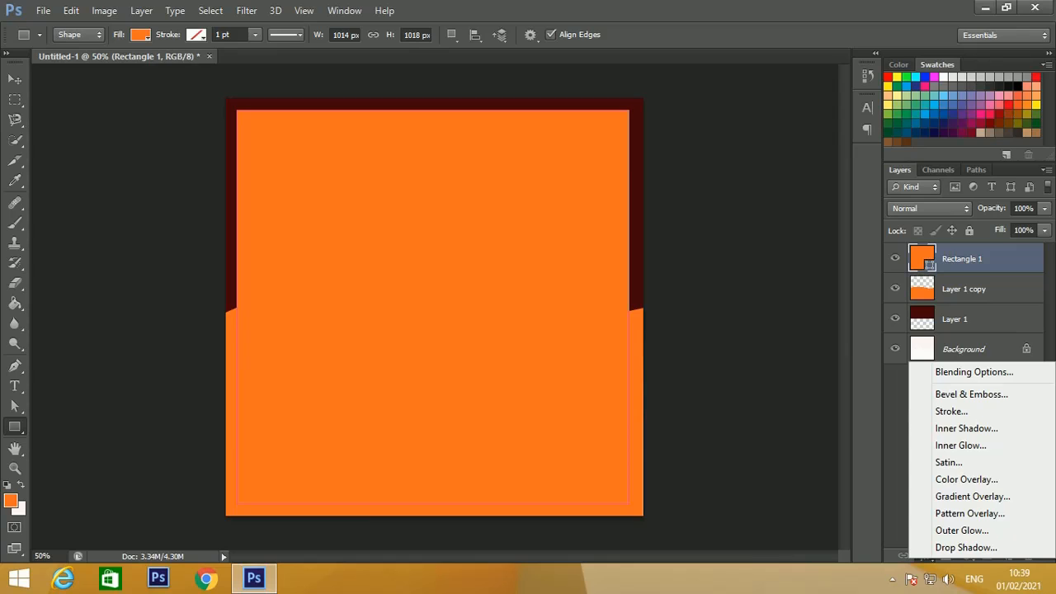
{"action": "left_click", "coordinate": [951, 410]}
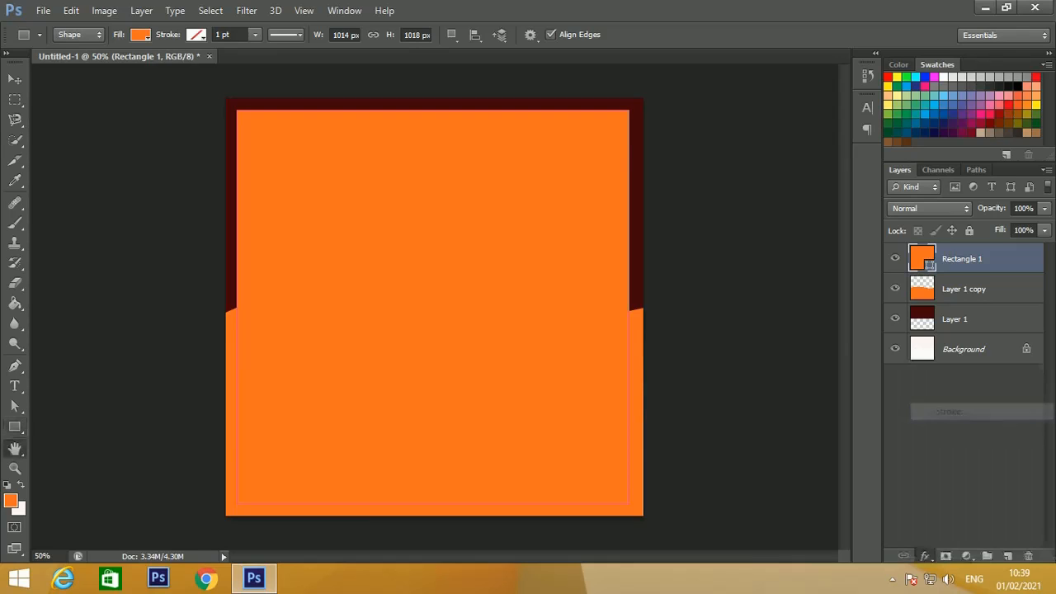
{"action": "left_click", "coordinate": [787, 352]}
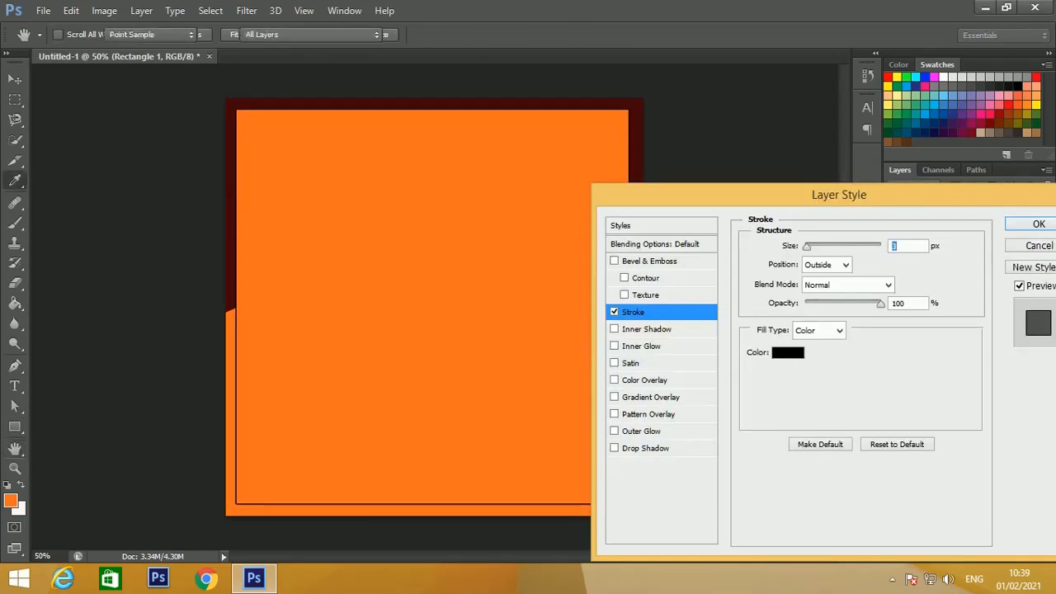
{"action": "left_click_drag", "start_coordinate": [628, 322], "coordinate": [601, 295]}
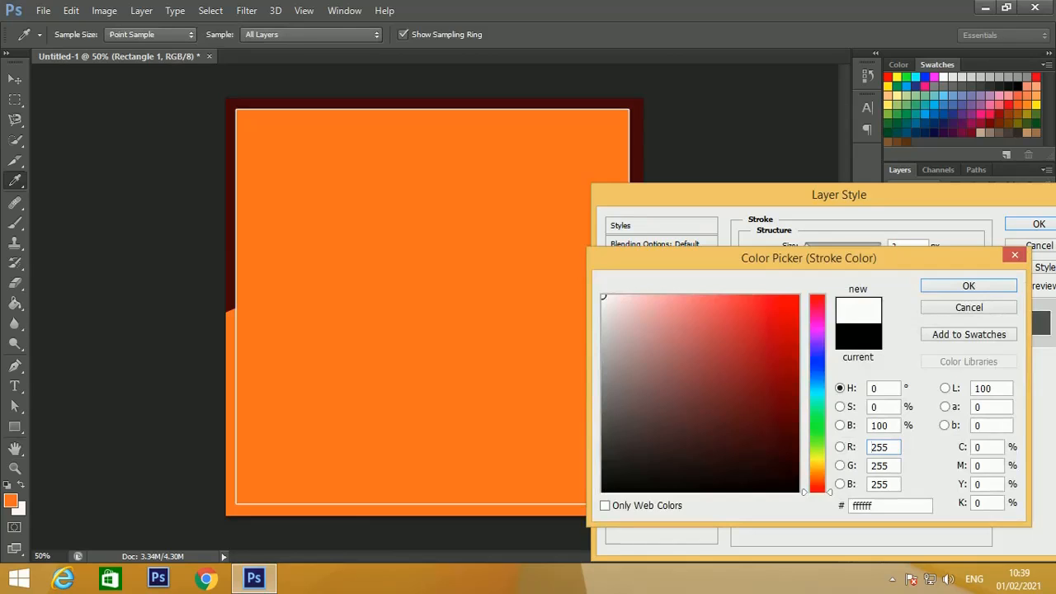
{"action": "left_click", "coordinate": [968, 286]}
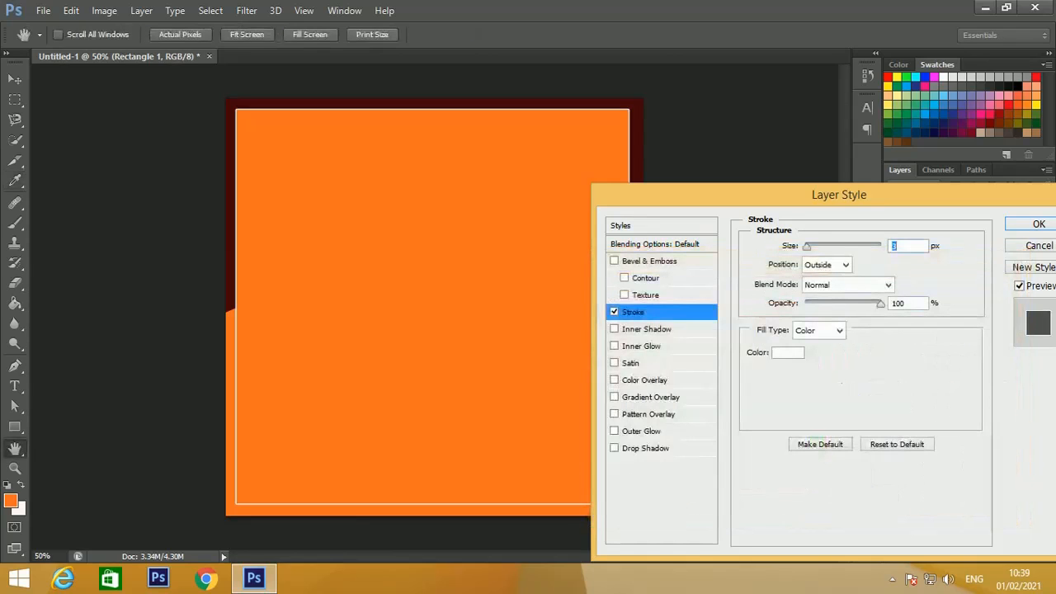
{"action": "key", "text": "Up"}
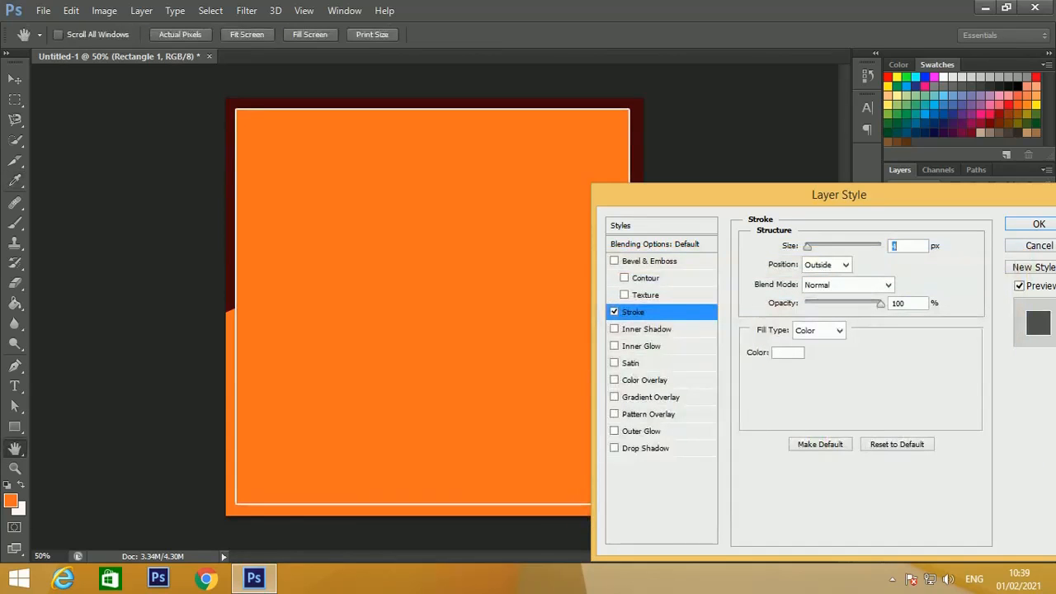
{"action": "key", "text": "Return"}
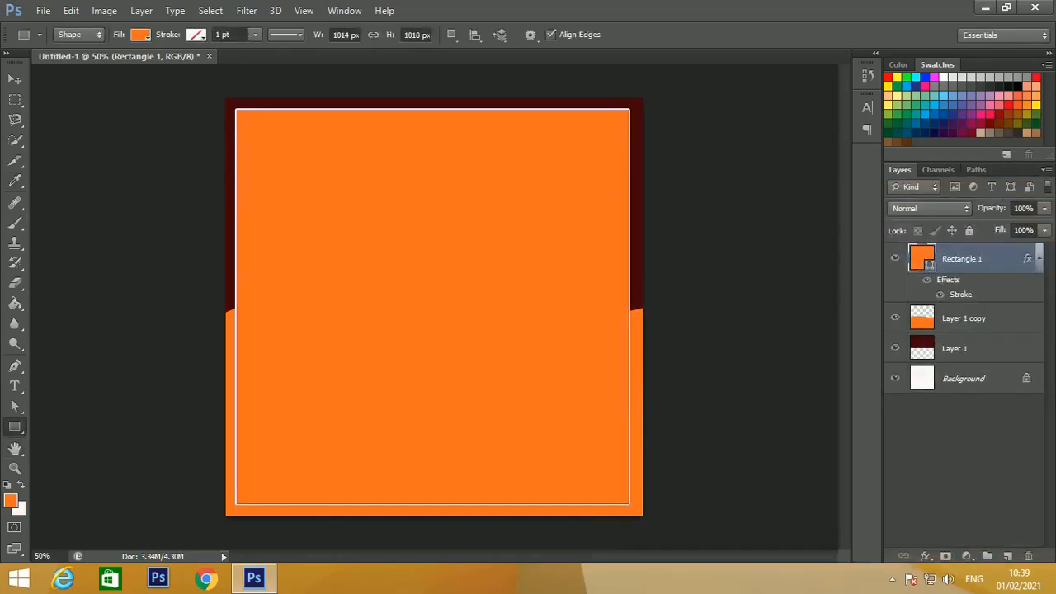
Set the rectangle layer's fill to 0% and rasterize the layer
{"action": "left_click", "coordinate": [1045, 230]}
{"action": "left_click_drag", "start_coordinate": [1044, 247], "coordinate": [965, 248]}
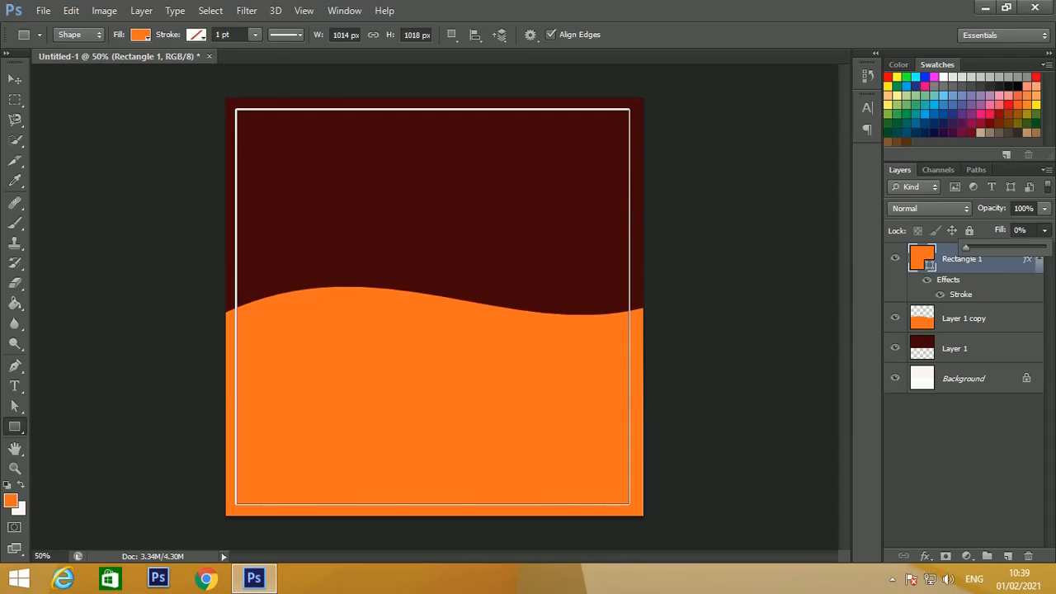
{"action": "left_click", "coordinate": [963, 454]}
{"action": "right_click", "coordinate": [929, 262]}
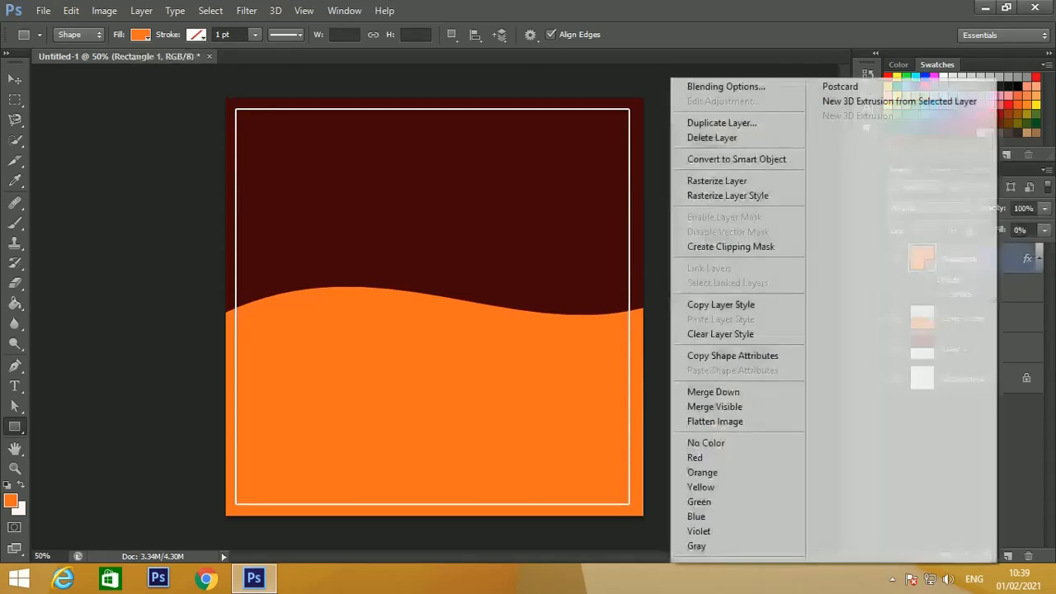
{"action": "left_click", "coordinate": [717, 181]}
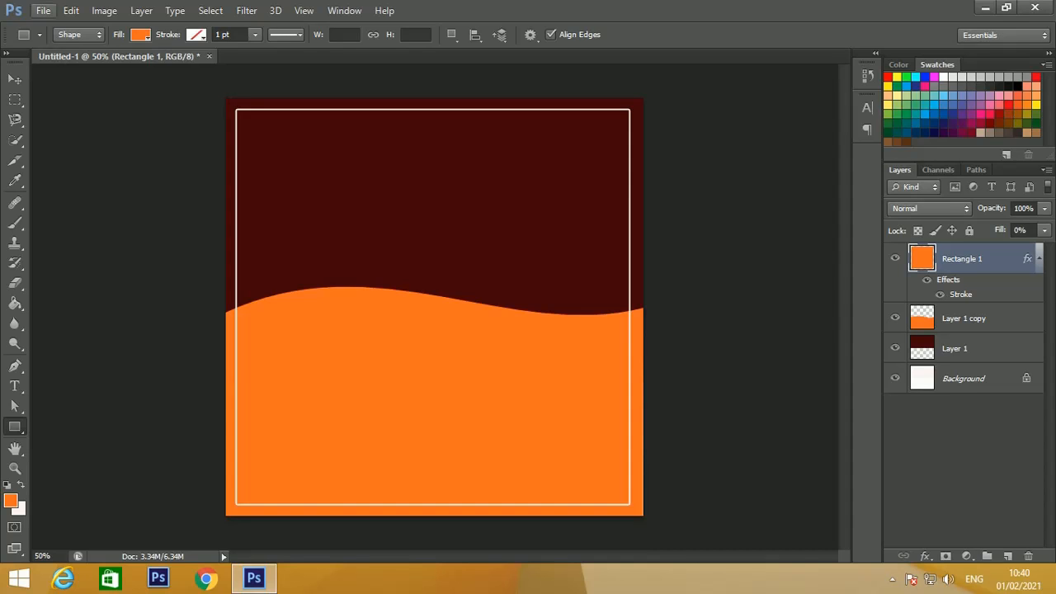
Open the image 2b1fc8-20180725-impossible-burger from the Desktop and convert its background into a regular layer named Layer 0
{"action": "left_click", "coordinate": [43, 10]}
{"action": "left_click", "coordinate": [50, 43]}
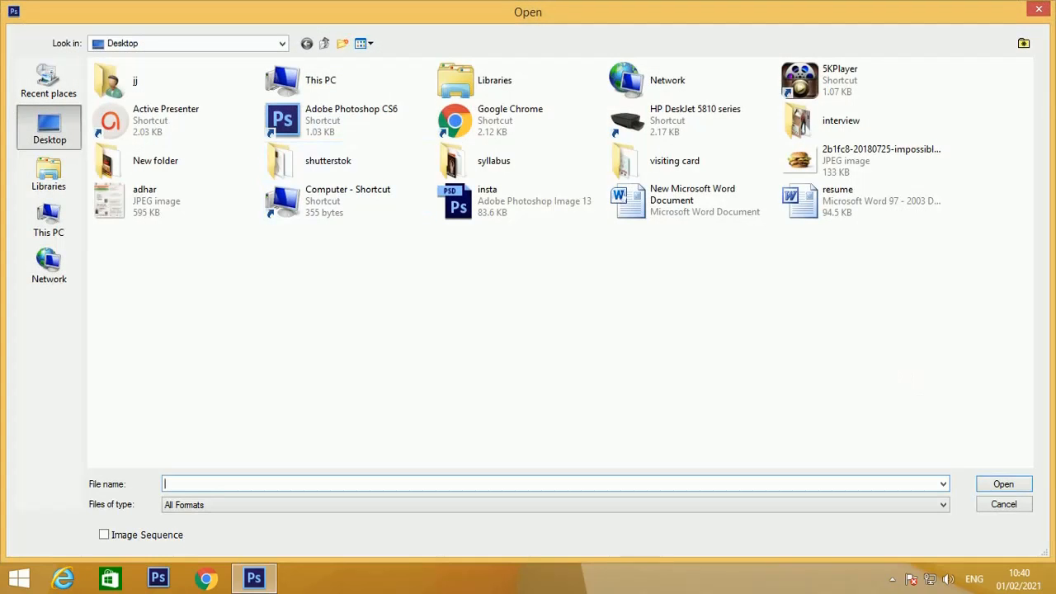
{"action": "left_click", "coordinate": [857, 161]}
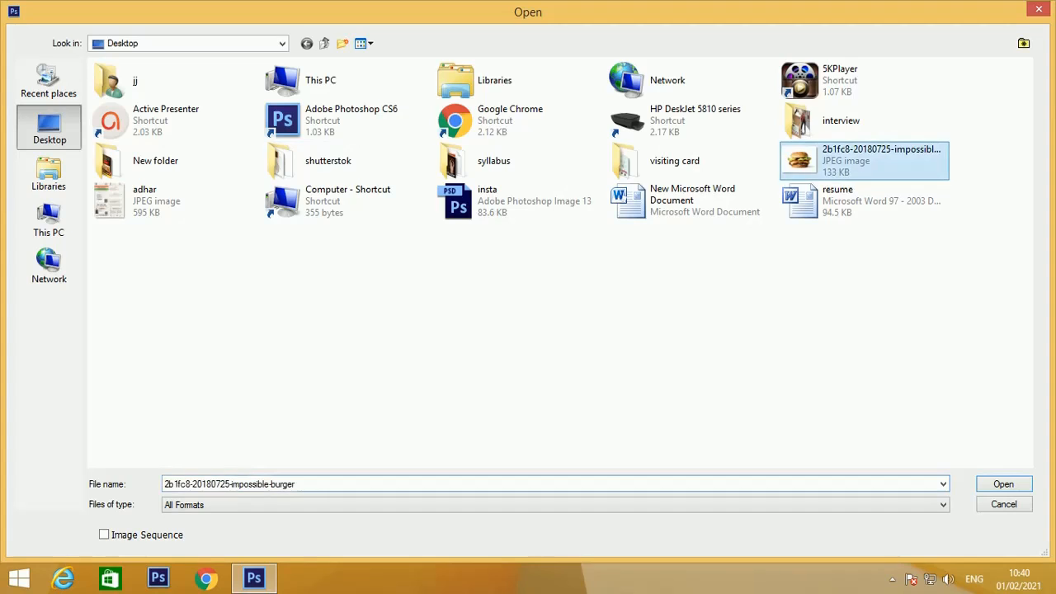
{"action": "left_click", "coordinate": [1003, 484]}
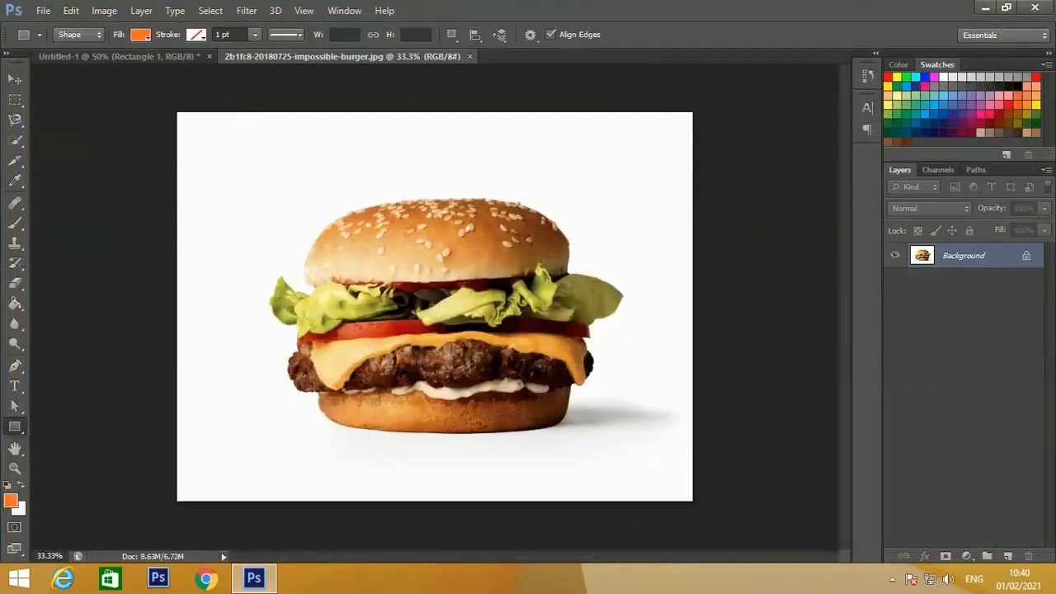
{"action": "double_click", "coordinate": [964, 254]}
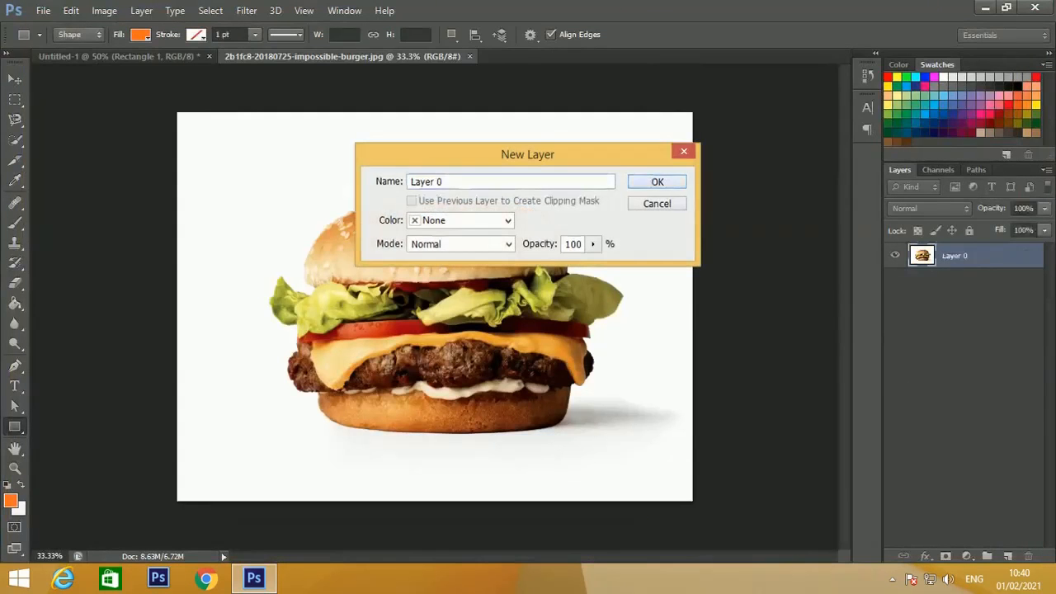
{"action": "key", "text": "Return"}
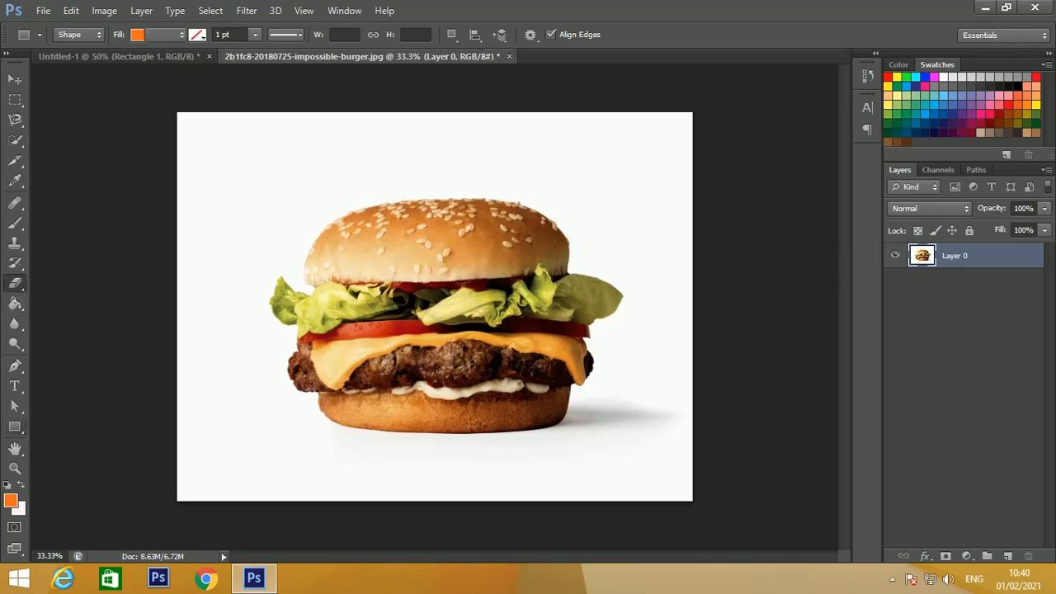
Remove the white background around the burger and most of its shadow with the Magic Eraser
{"action": "left_click", "coordinate": [15, 283]}
{"action": "left_click", "coordinate": [99, 311]}
{"action": "left_click", "coordinate": [248, 207]}
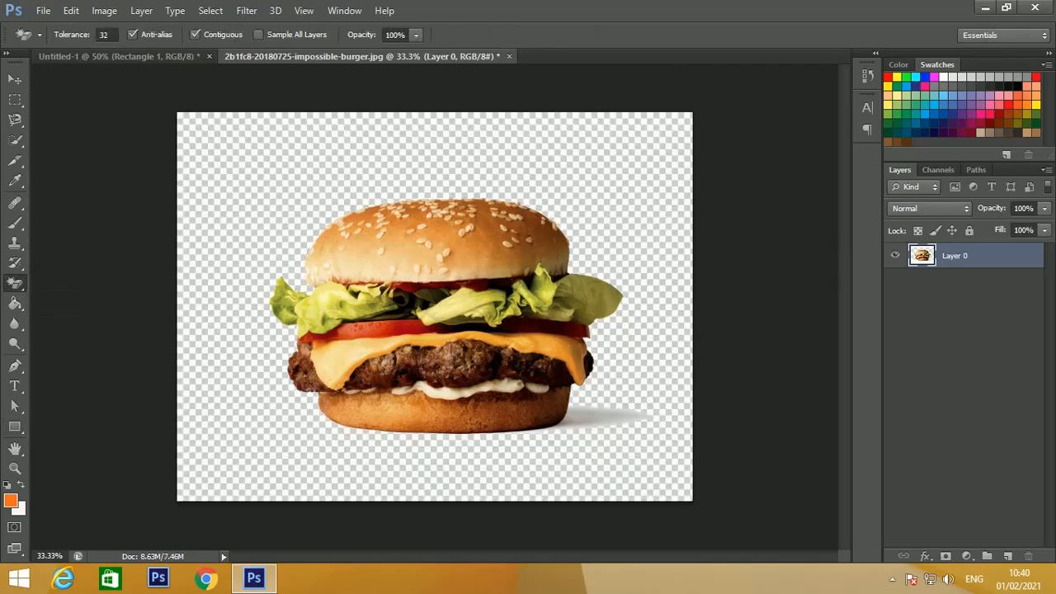
{"action": "left_click", "coordinate": [618, 419]}
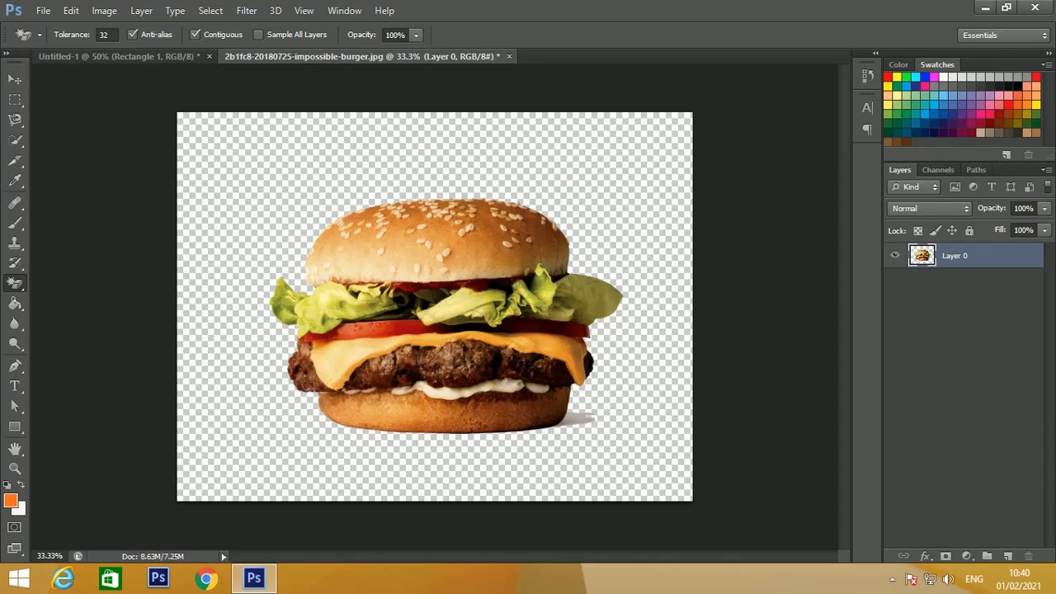
Erase the remaining shadow beside the burger's lower bun with the 80 px Eraser brush
{"action": "left_click", "coordinate": [15, 283]}
{"action": "left_click", "coordinate": [83, 283]}
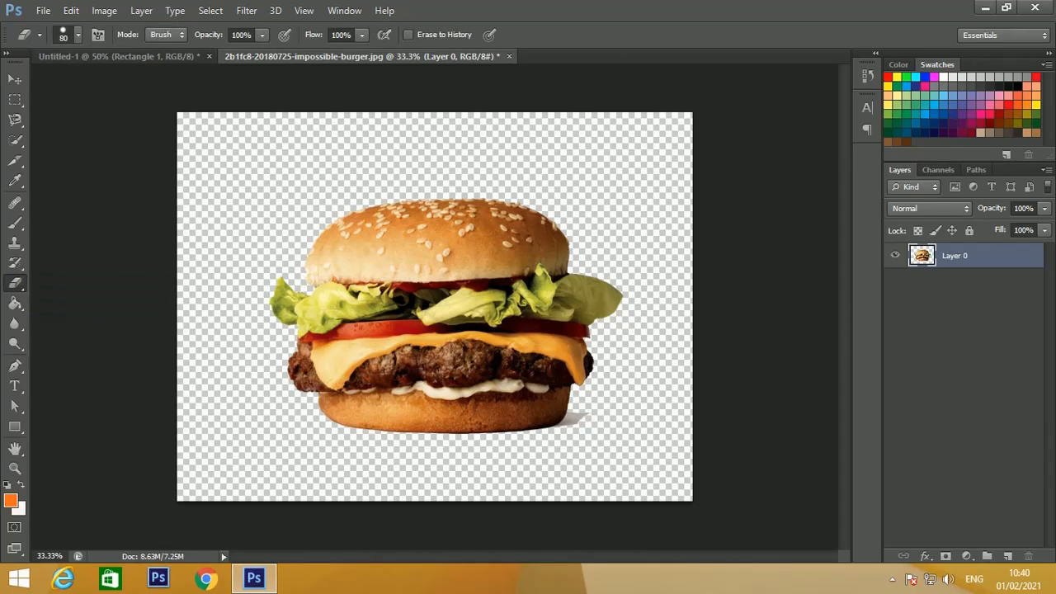
{"action": "left_click_drag", "start_coordinate": [582, 418], "coordinate": [566, 419]}
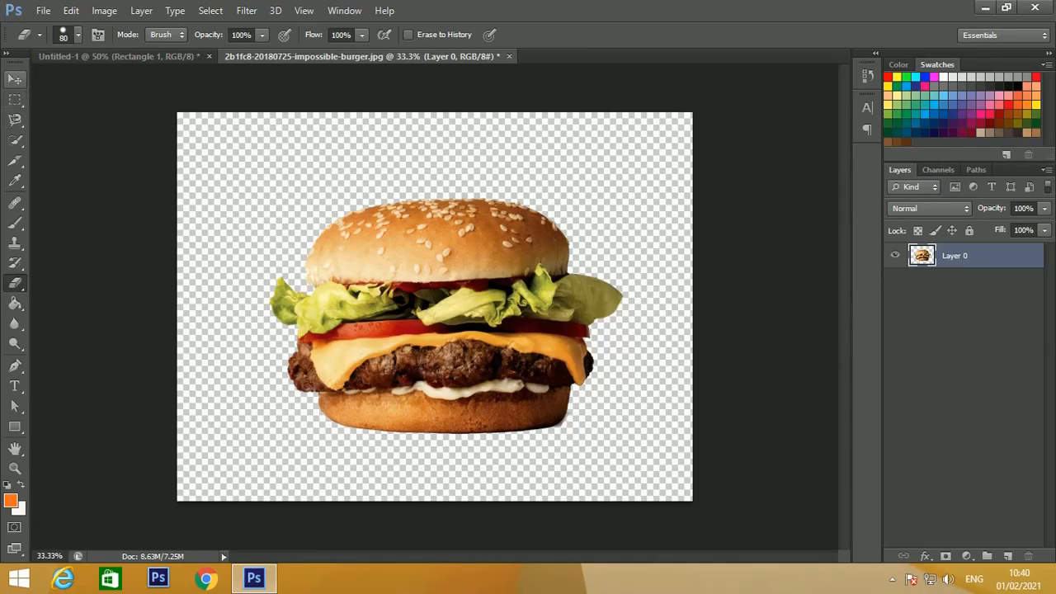
Copy the cut-out burger into the Untitled-1 document with the Move tool
{"action": "left_click", "coordinate": [15, 79]}
{"action": "right_click", "coordinate": [425, 304]}
{"action": "left_click", "coordinate": [425, 304]}
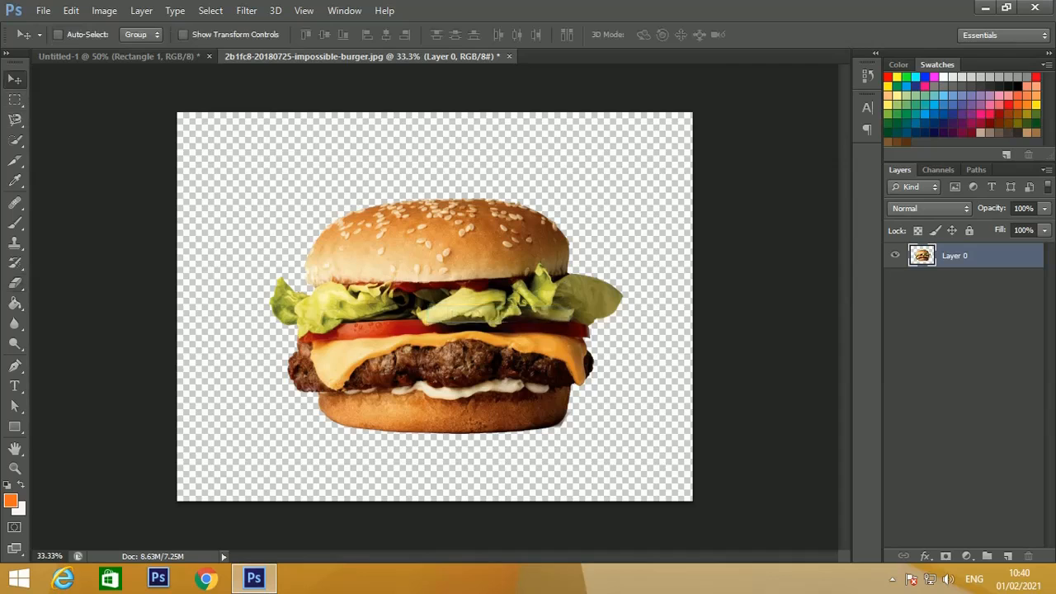
{"action": "left_click_drag", "start_coordinate": [425, 304], "coordinate": [103, 74]}
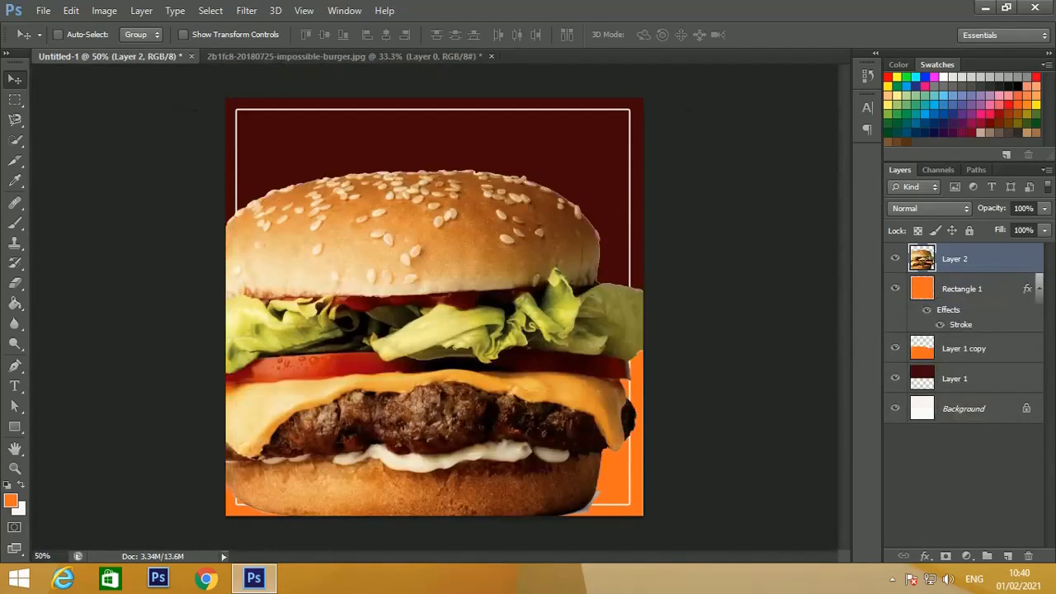
Scale the burger to about 62% and position it near the middle of the white frame, overlapping the wave edge
{"action": "key", "text": "ctrl+t"}
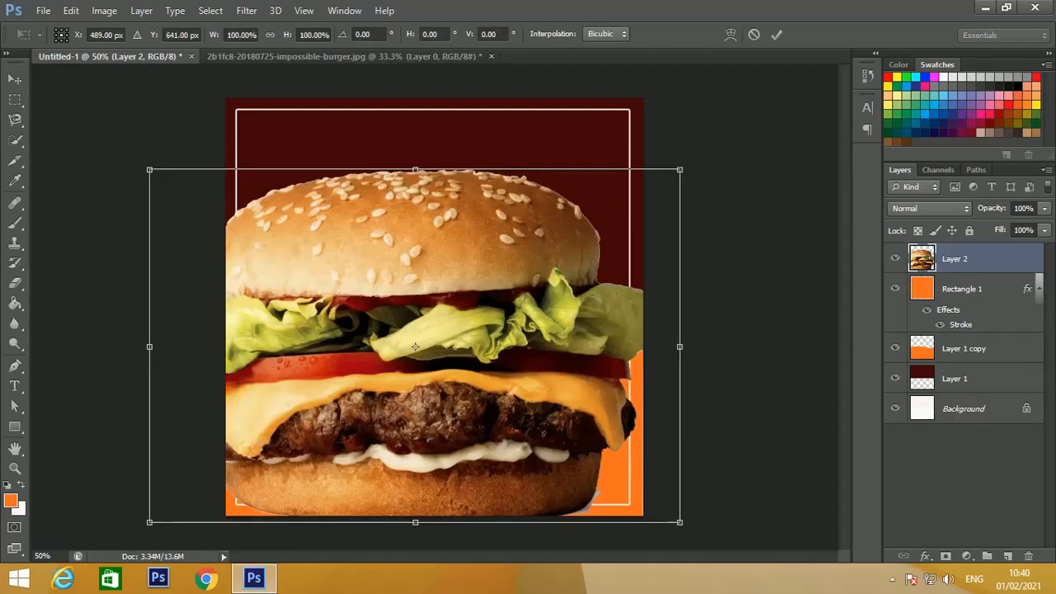
{"action": "left_click_drag", "start_coordinate": [679, 169], "coordinate": [577, 240]}
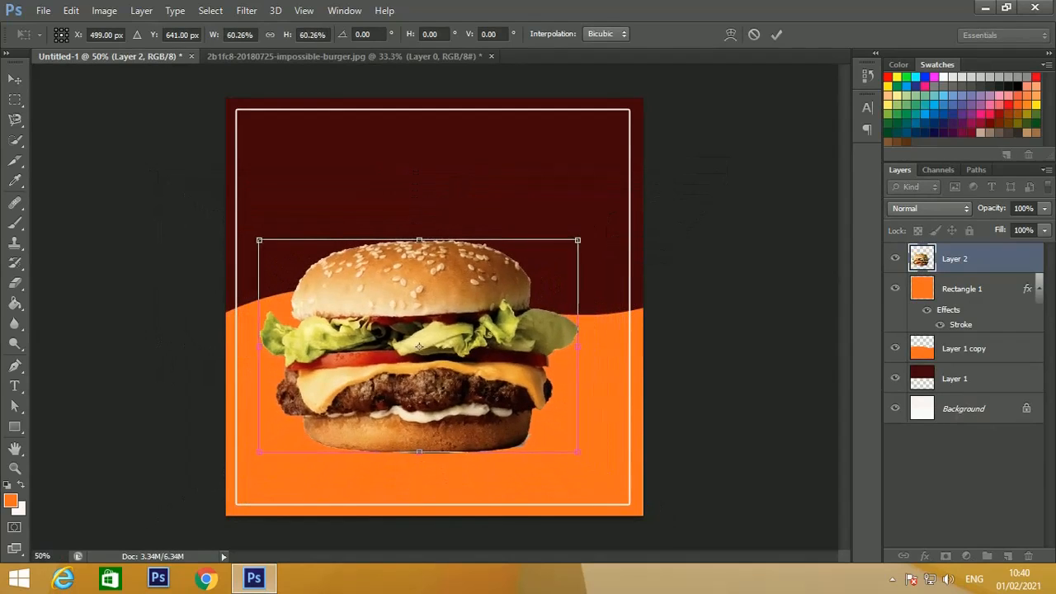
{"action": "left_click_drag", "start_coordinate": [447, 319], "coordinate": [484, 304]}
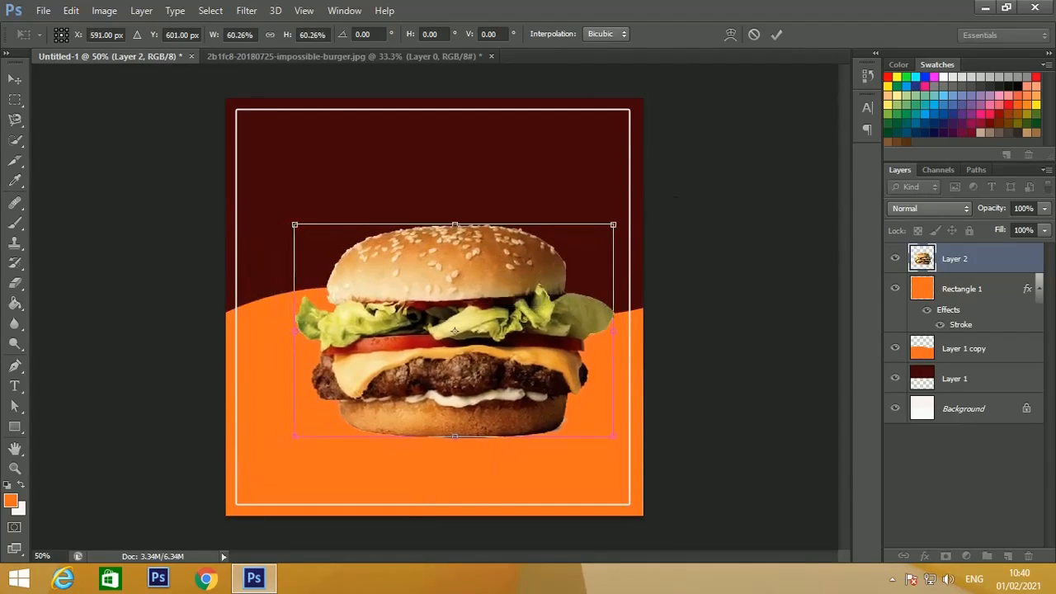
{"action": "mouse_move", "coordinate": [613, 224]}
{"action": "left_mouse_down"}
{"action": "mouse_move", "coordinate": [624, 231]}
{"action": "mouse_move", "coordinate": [617, 221]}
{"action": "left_mouse_up"}
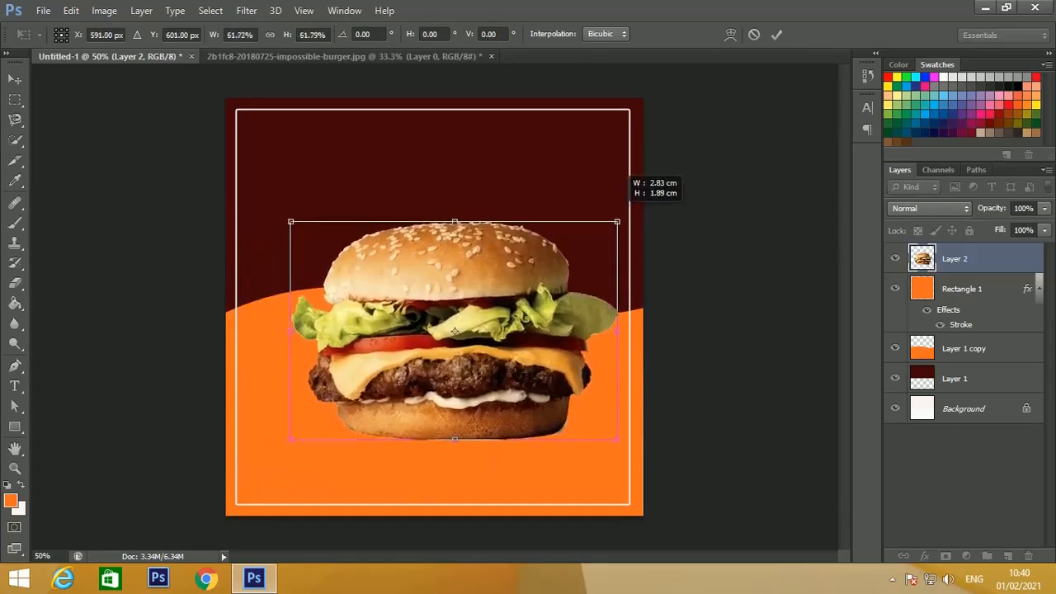
{"action": "key", "text": "Return"}
{"action": "right_click", "coordinate": [504, 273]}
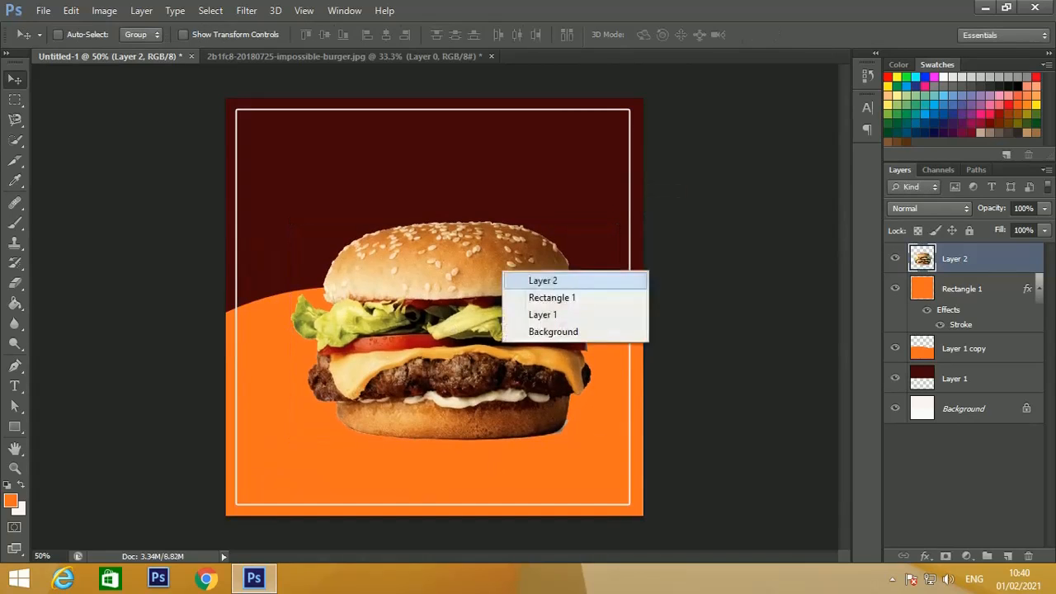
{"action": "left_click", "coordinate": [516, 281]}
{"action": "left_click_drag", "start_coordinate": [514, 280], "coordinate": [508, 283]}
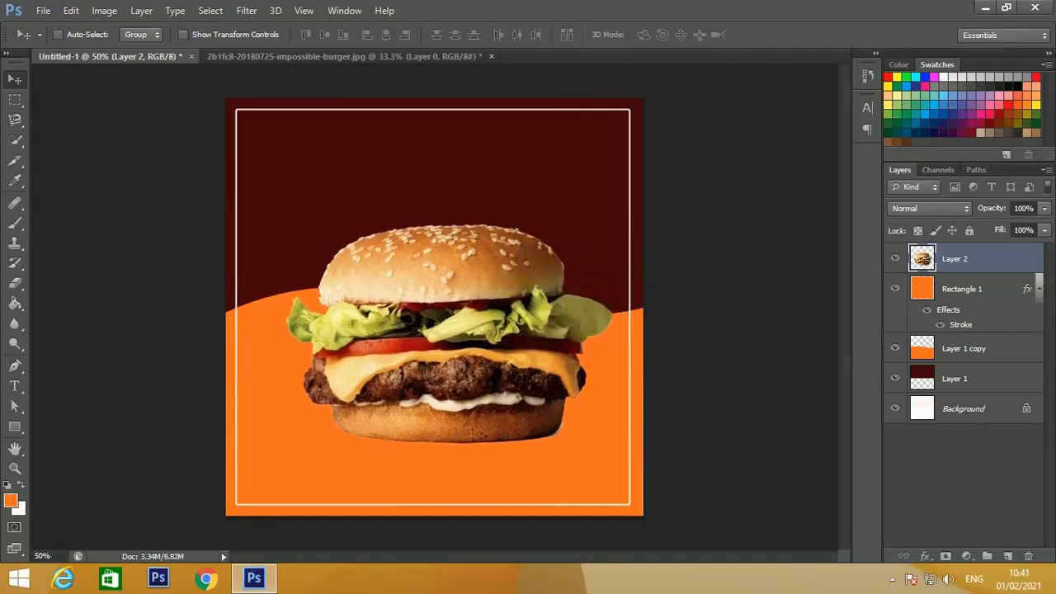
Erase the leftover light fringe at the lower bun's right corner with a 20 px Eraser brush
{"action": "key", "text": "e"}
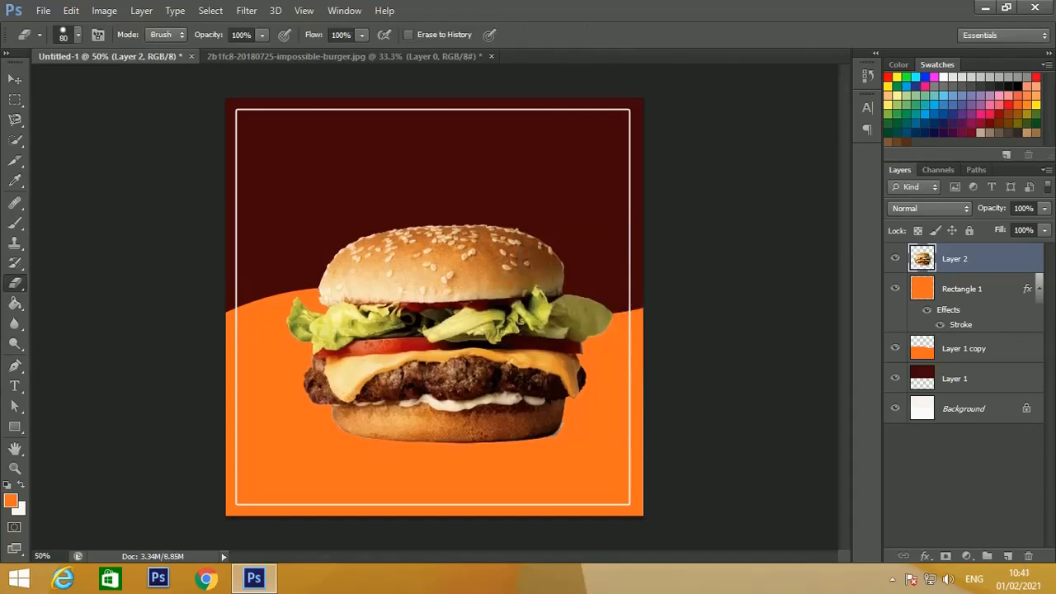
{"action": "key", "text": "ctrl+plus"}
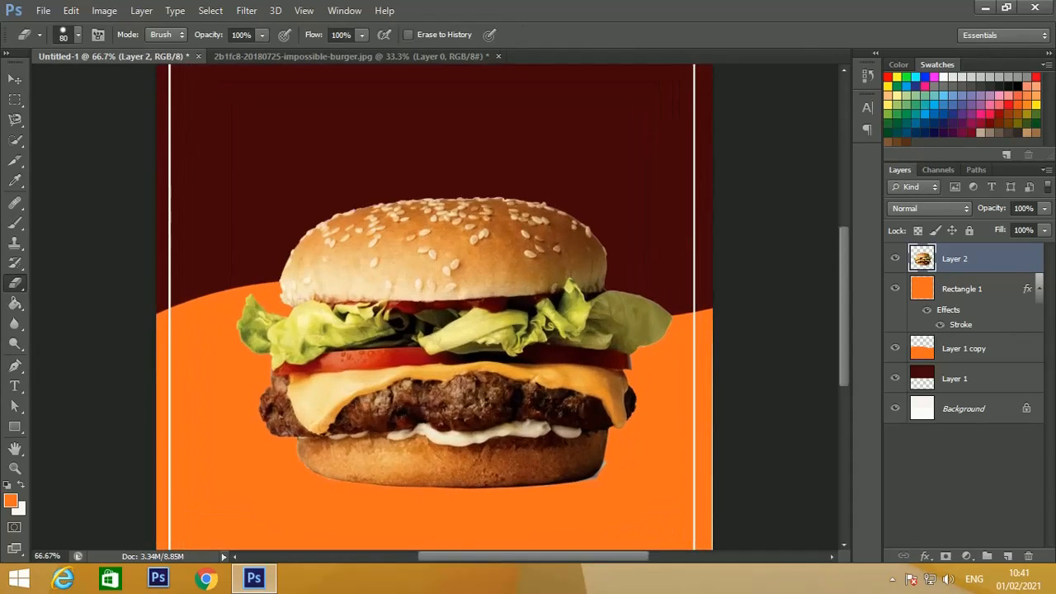
{"action": "key", "text": "bracketleft"}
{"action": "key", "text": "bracketleft"}
{"action": "key", "text": "bracketleft"}
{"action": "key", "text": "bracketleft"}
{"action": "key", "text": "bracketleft"}
{"action": "left_click", "coordinate": [597, 476]}
{"action": "key", "text": "ctrl+minus"}
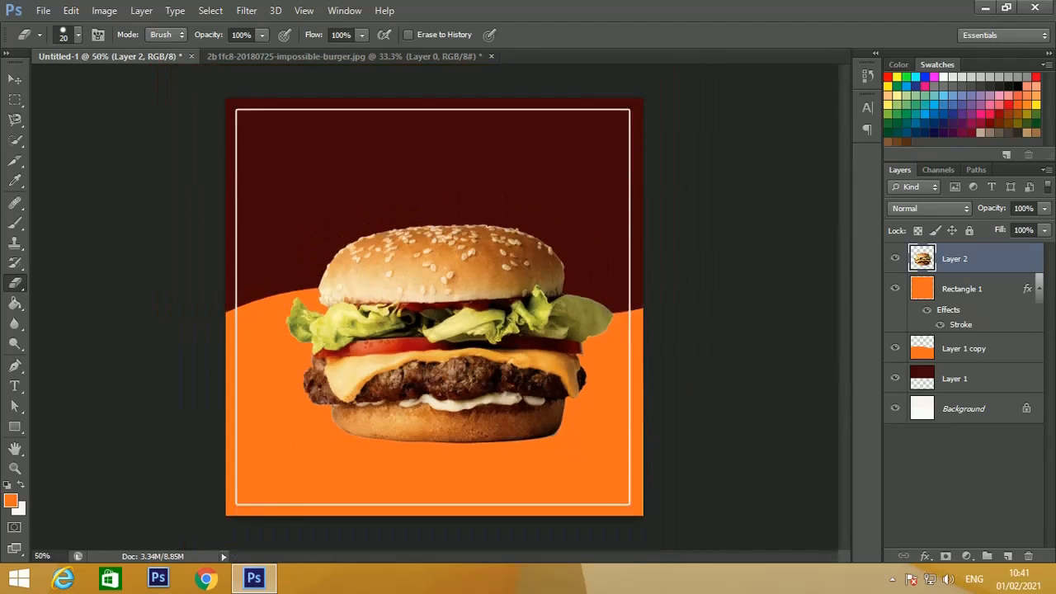
Select the burger layer and add a new empty layer above it
{"action": "key", "text": "v"}
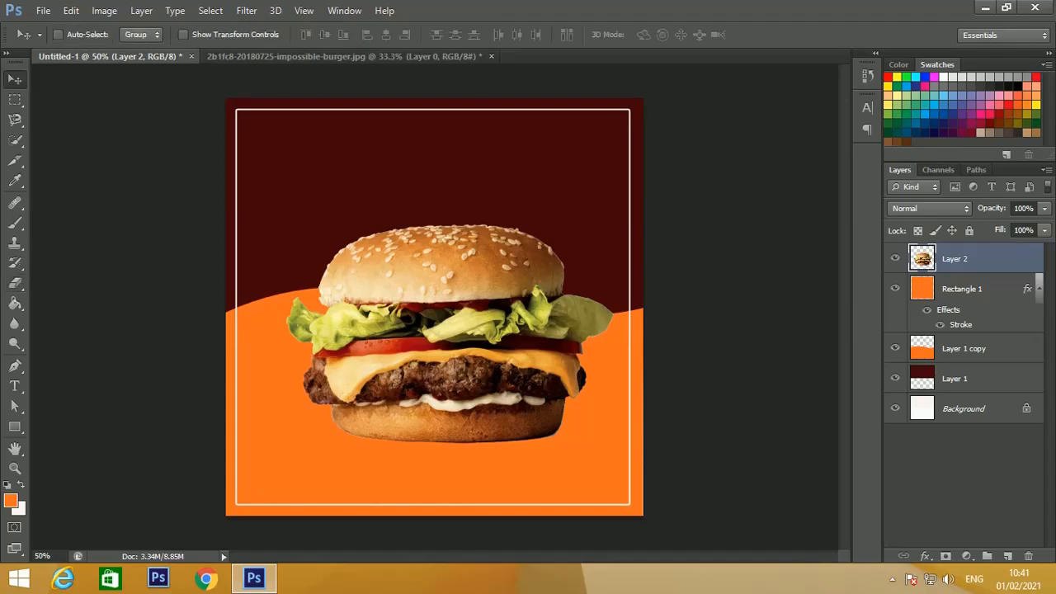
{"action": "right_click", "coordinate": [385, 266]}
{"action": "left_click", "coordinate": [416, 274]}
{"action": "left_click", "coordinate": [1007, 556]}
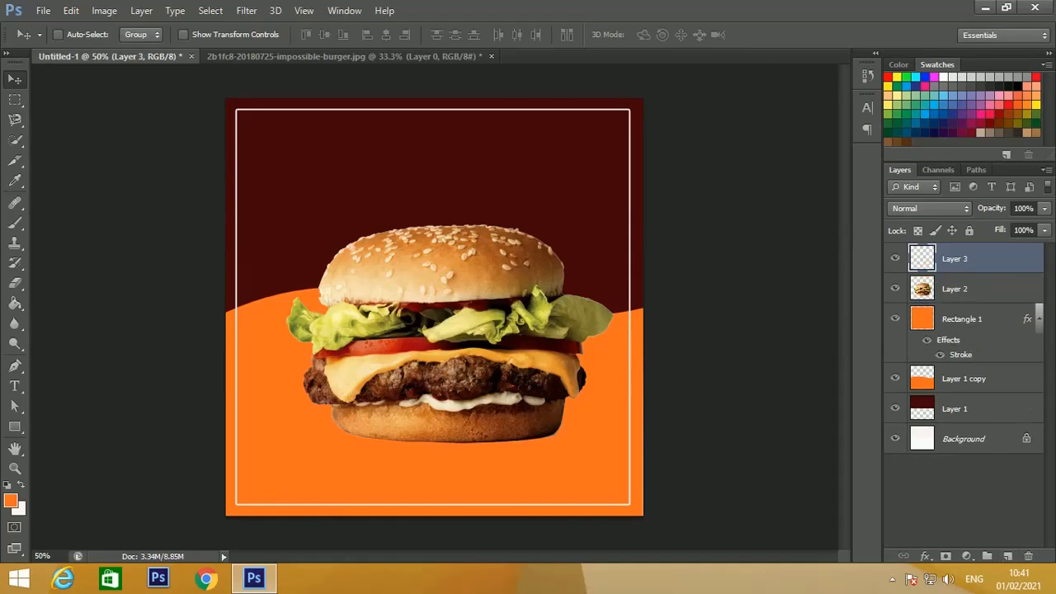
Save the document to the Desktop as insta in Photoshop format, replacing the existing file and keeping Maximize Compatibility on
{"action": "left_click", "coordinate": [43, 10]}
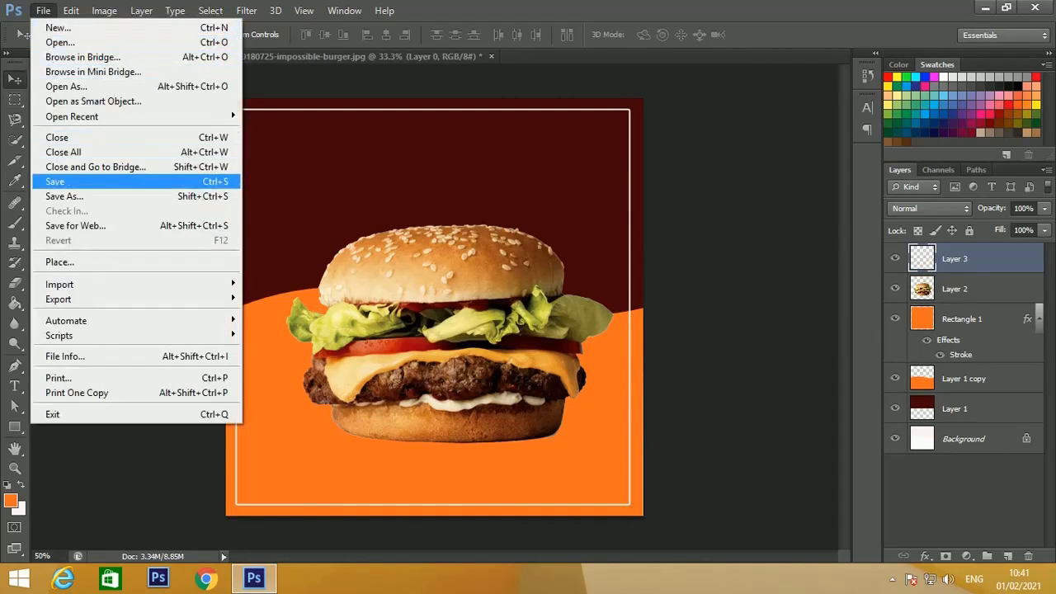
{"action": "left_click", "coordinate": [58, 181]}
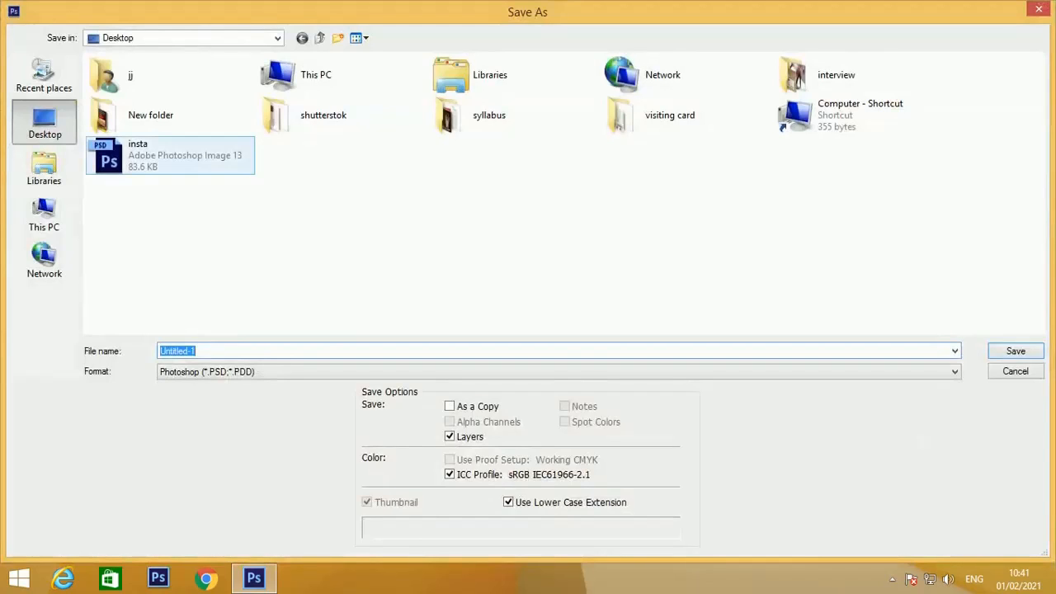
{"action": "left_click", "coordinate": [165, 155]}
{"action": "left_click", "coordinate": [1016, 351]}
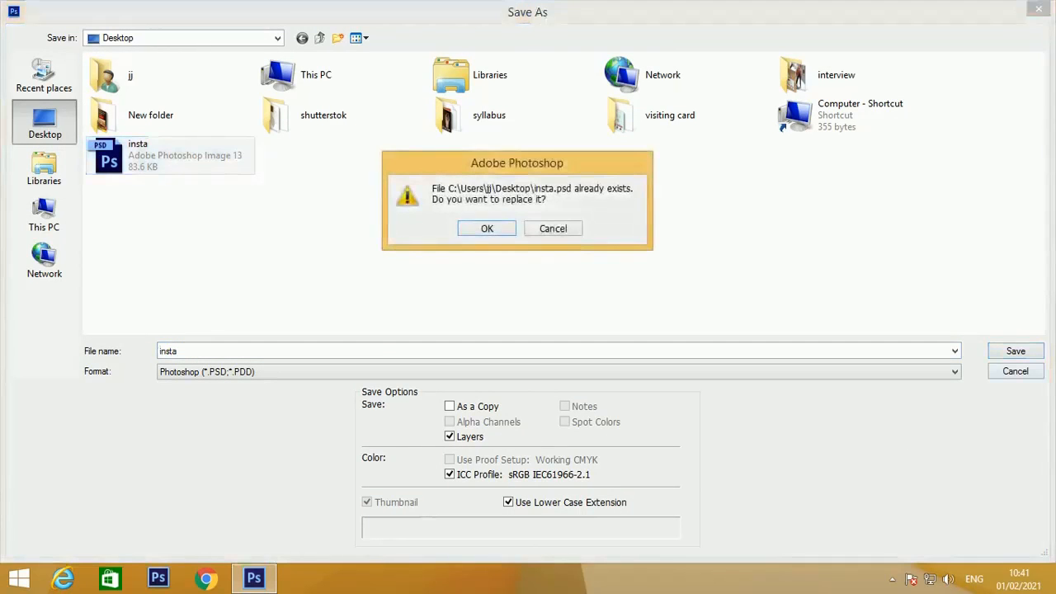
{"action": "key", "text": "Return"}
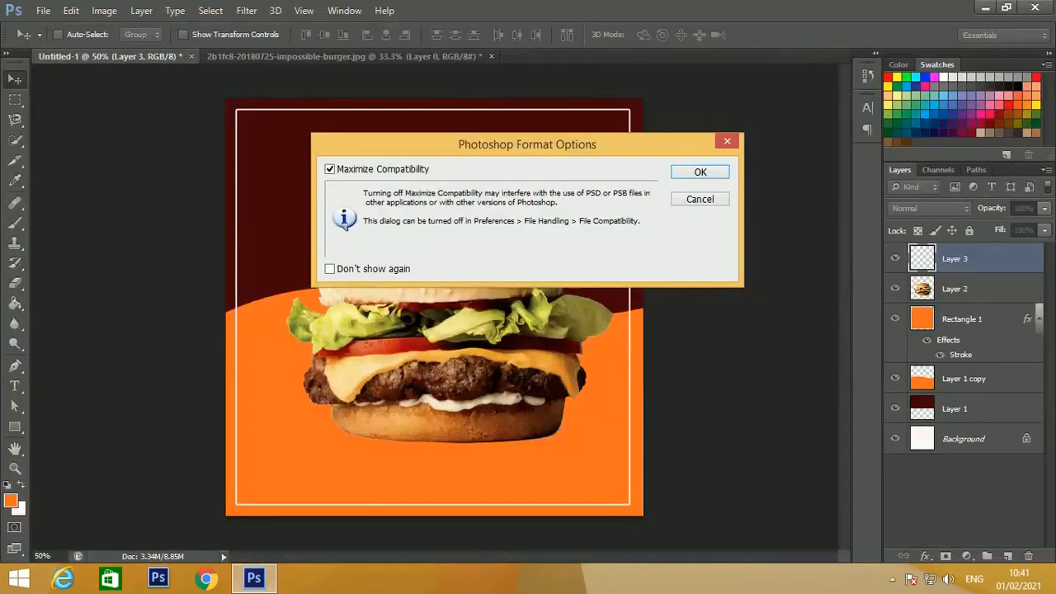
{"action": "key", "text": "Return"}
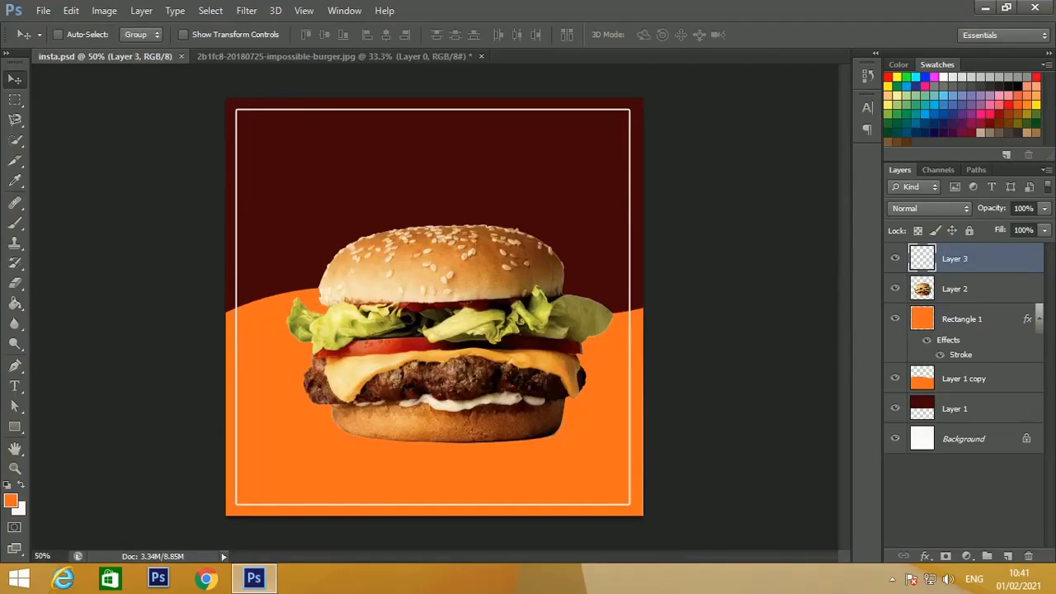
{"action": "left_click", "coordinate": [895, 258]}
{"action": "left_click", "coordinate": [895, 258]}
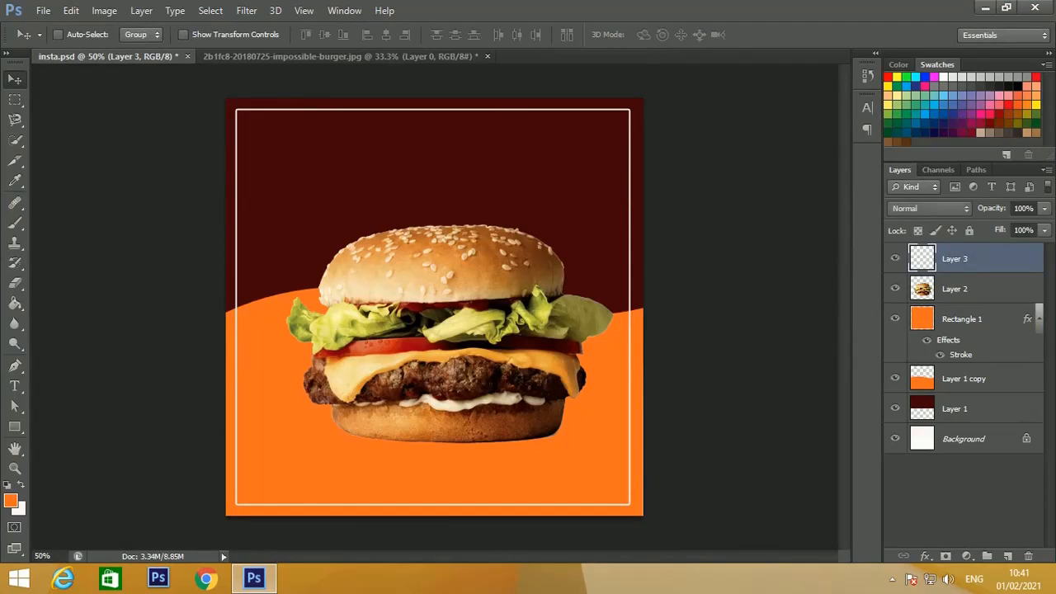
{"action": "left_click", "coordinate": [895, 258]}
{"action": "left_click", "coordinate": [895, 258]}
Draw an orange rounded rectangle about 372 by 102 px with a 50 px corner radius above the burger
{"action": "left_click", "coordinate": [14, 426]}
{"action": "left_click", "coordinate": [15, 427]}
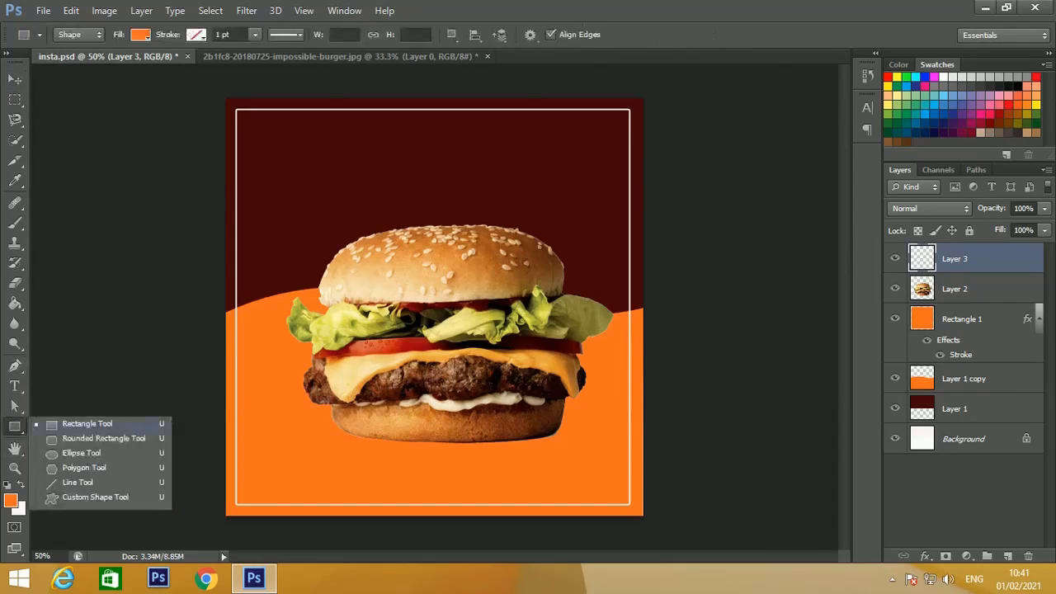
{"action": "left_click", "coordinate": [103, 438]}
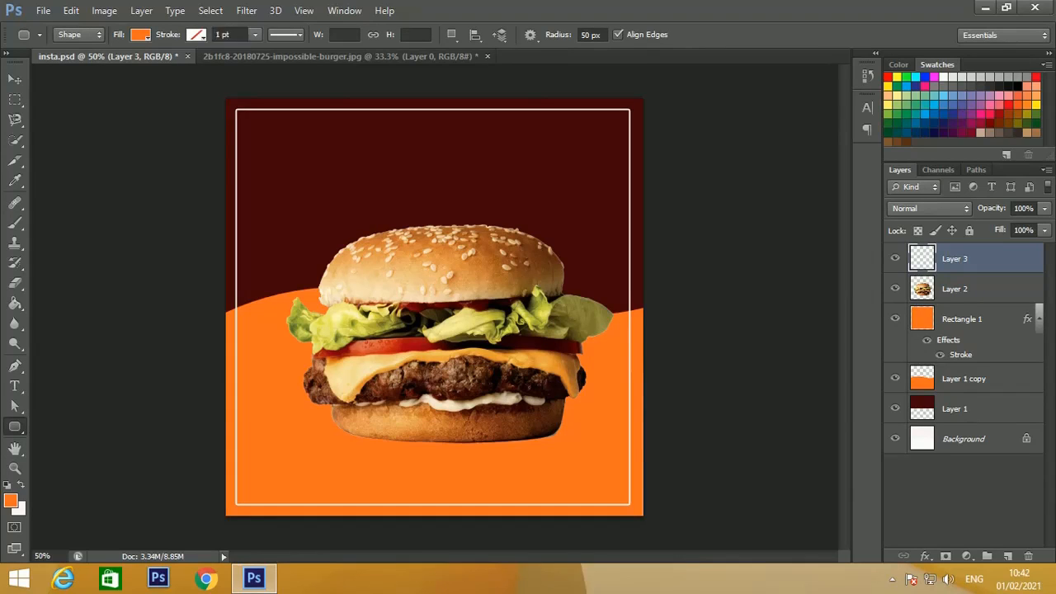
{"action": "left_click_drag", "start_coordinate": [401, 145], "coordinate": [544, 184]}
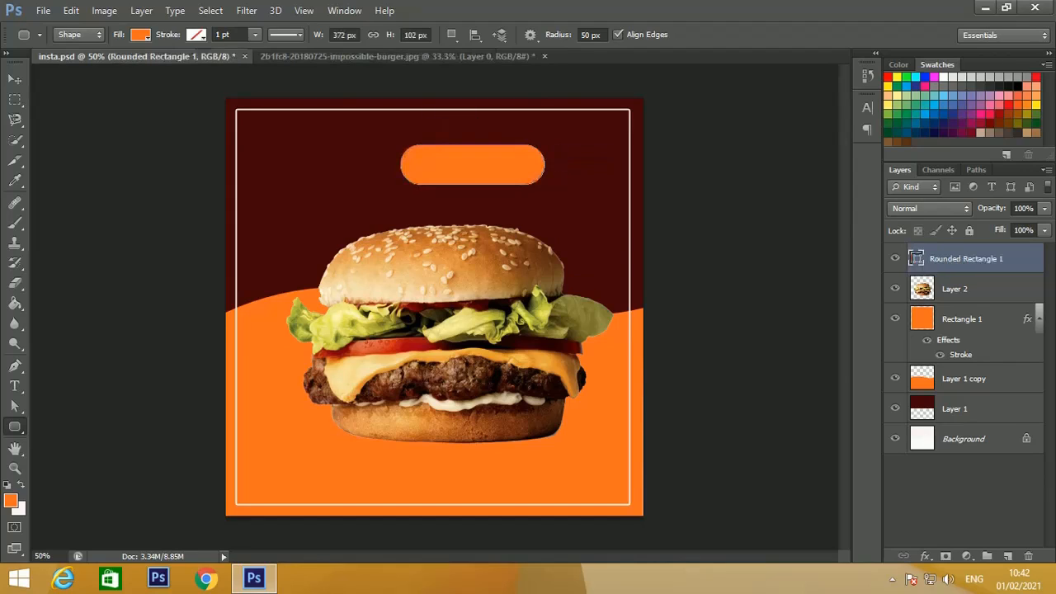
Set the foreground colour to yellow, fff71e
{"action": "left_click", "coordinate": [11, 501]}
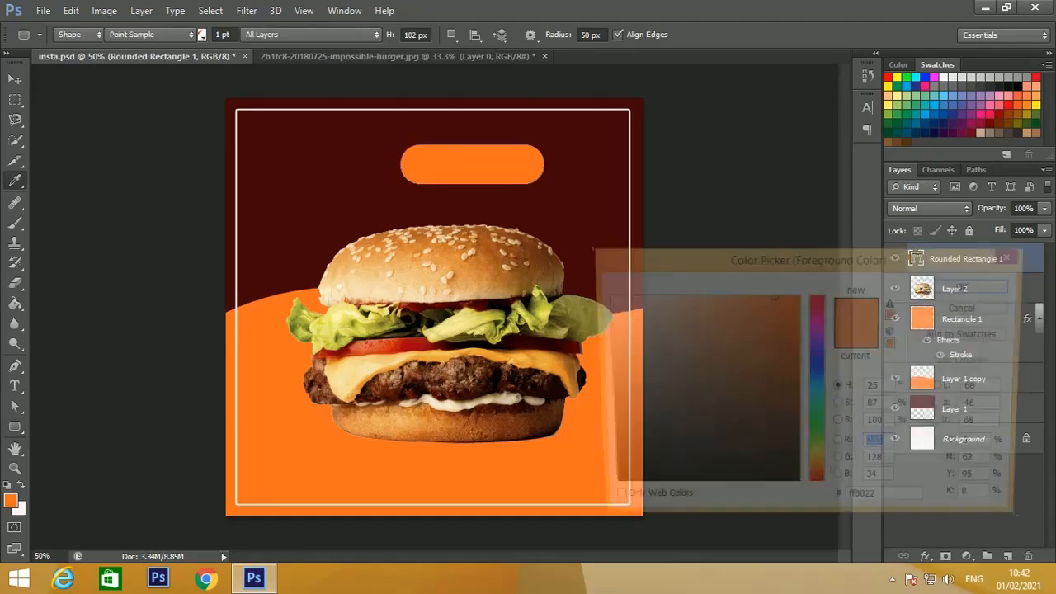
{"action": "left_click", "coordinate": [817, 438]}
{"action": "left_click_drag", "start_coordinate": [817, 438], "coordinate": [817, 464]}
{"action": "left_click_drag", "start_coordinate": [764, 295], "coordinate": [795, 295]}
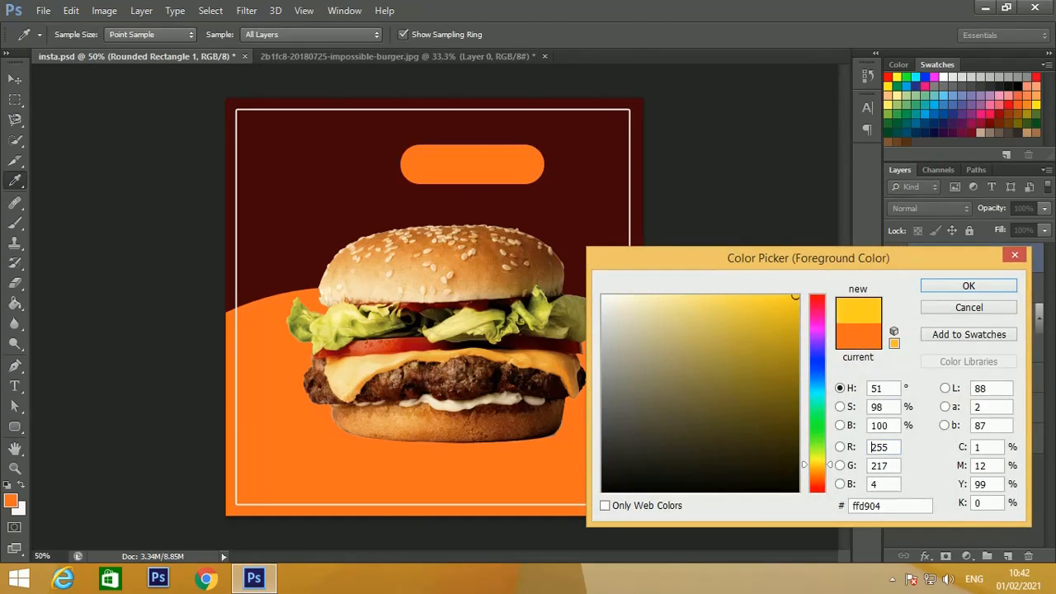
{"action": "left_click_drag", "start_coordinate": [818, 464], "coordinate": [817, 460]}
{"action": "mouse_move", "coordinate": [795, 295]}
{"action": "left_mouse_down"}
{"action": "mouse_move", "coordinate": [778, 337]}
{"action": "mouse_move", "coordinate": [761, 297]}
{"action": "mouse_move", "coordinate": [775, 295]}
{"action": "left_mouse_up"}
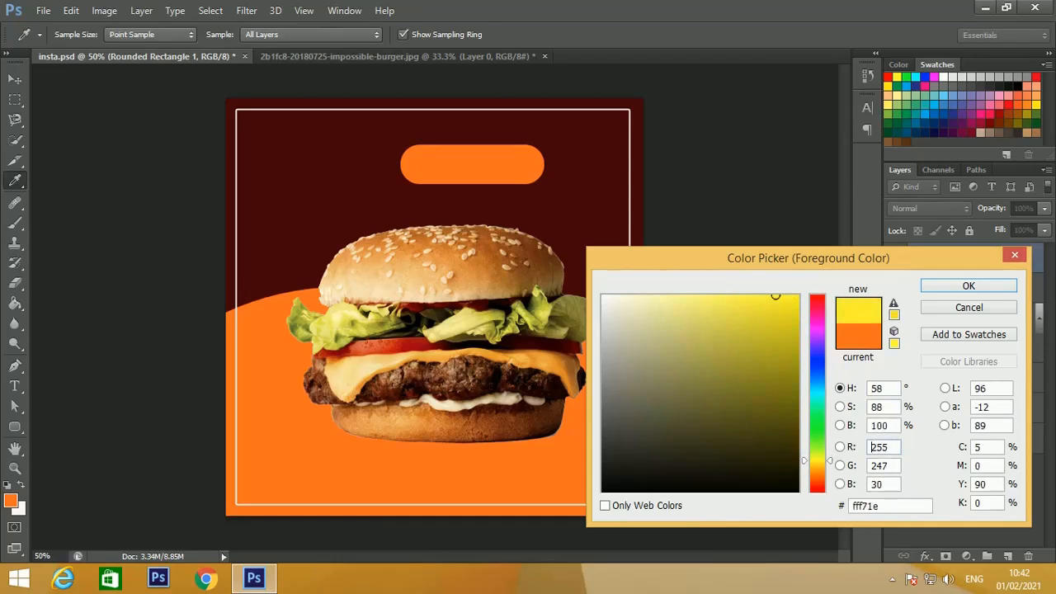
{"action": "key", "text": "Return"}
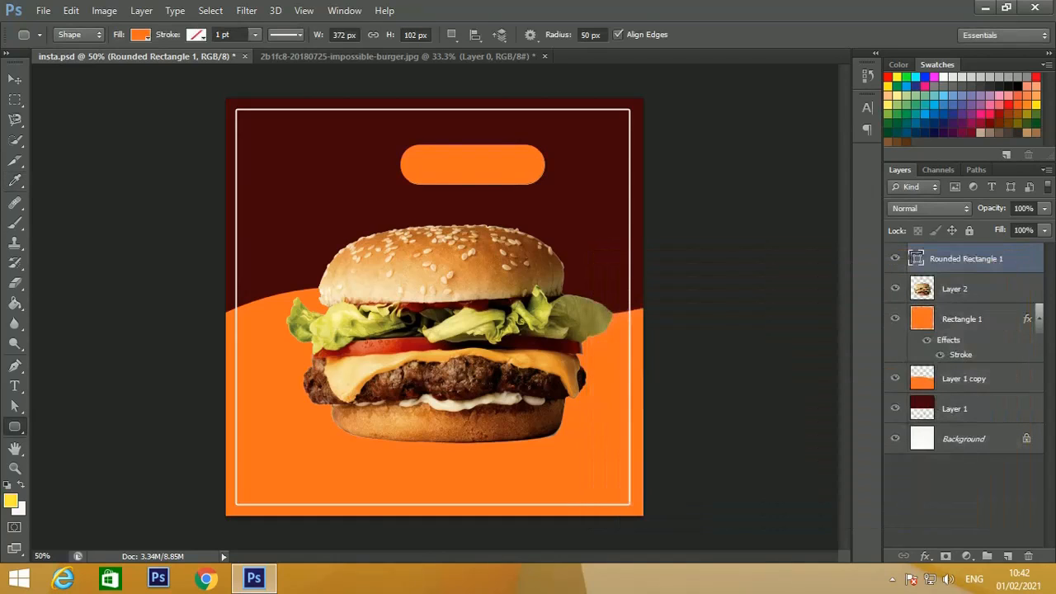
Rasterize the rounded rectangle and fill it with the yellow foreground colour using the Paint Bucket
{"action": "left_click", "coordinate": [15, 303]}
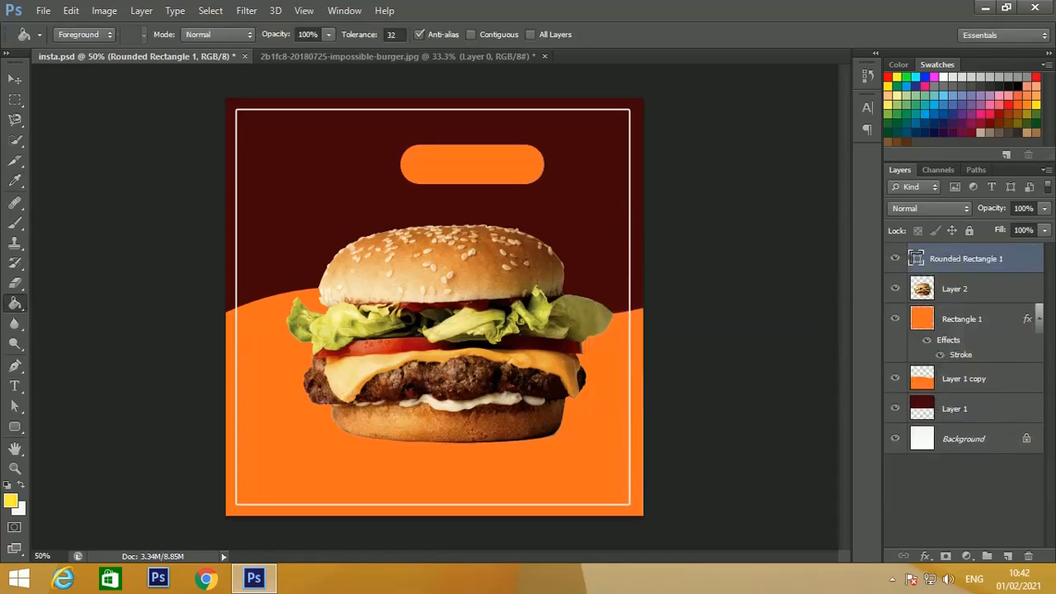
{"action": "left_click", "coordinate": [472, 165]}
{"action": "key", "text": "Return"}
{"action": "left_click", "coordinate": [471, 165]}
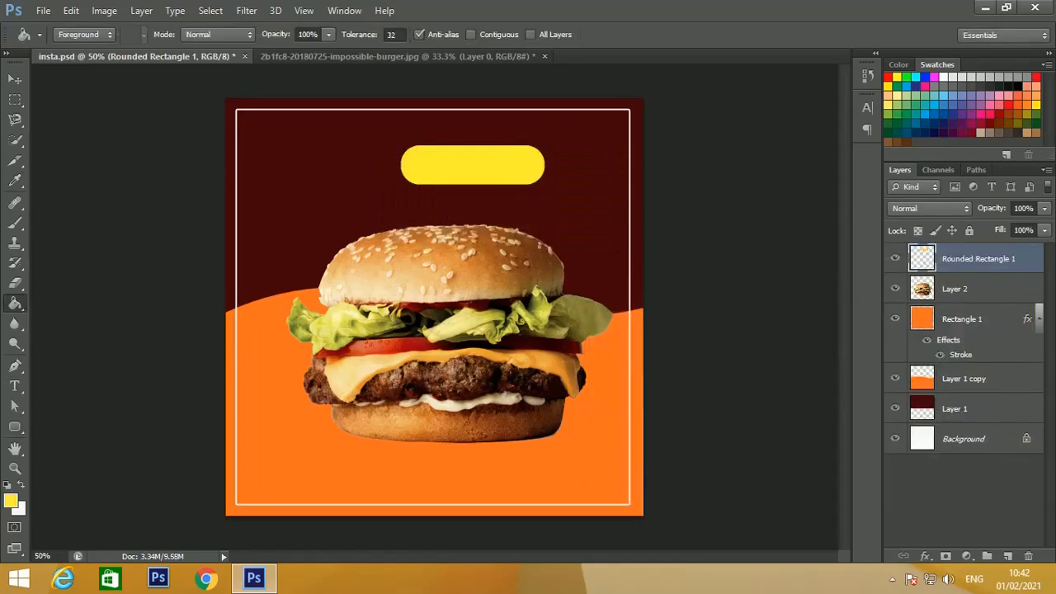
Move the yellow rounded rectangle to the orange area below the burger, just above the frame's lower line
{"action": "key", "text": "v"}
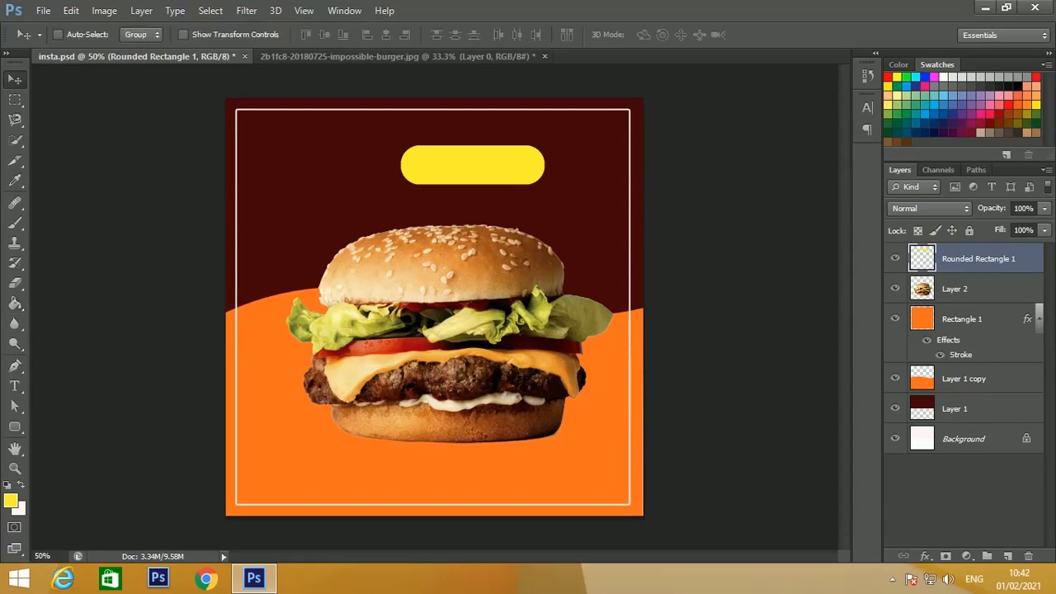
{"action": "right_click", "coordinate": [462, 153]}
{"action": "left_click", "coordinate": [519, 160]}
{"action": "left_click_drag", "start_coordinate": [506, 124], "coordinate": [477, 435]}
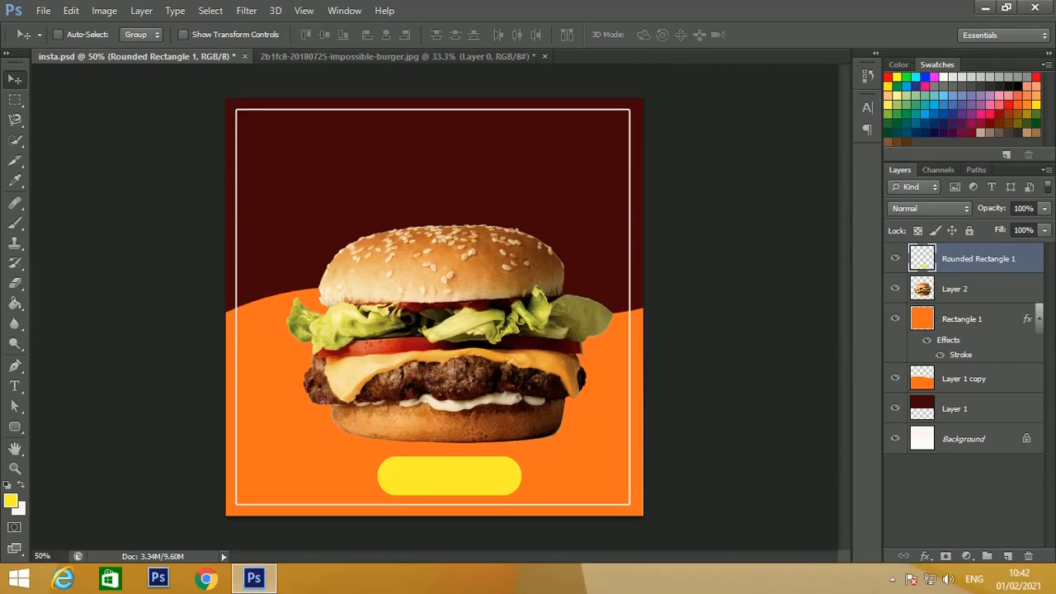
Add a new layer above the yellow button shape and set the foreground colour to pure red
{"action": "left_click", "coordinate": [1007, 556]}
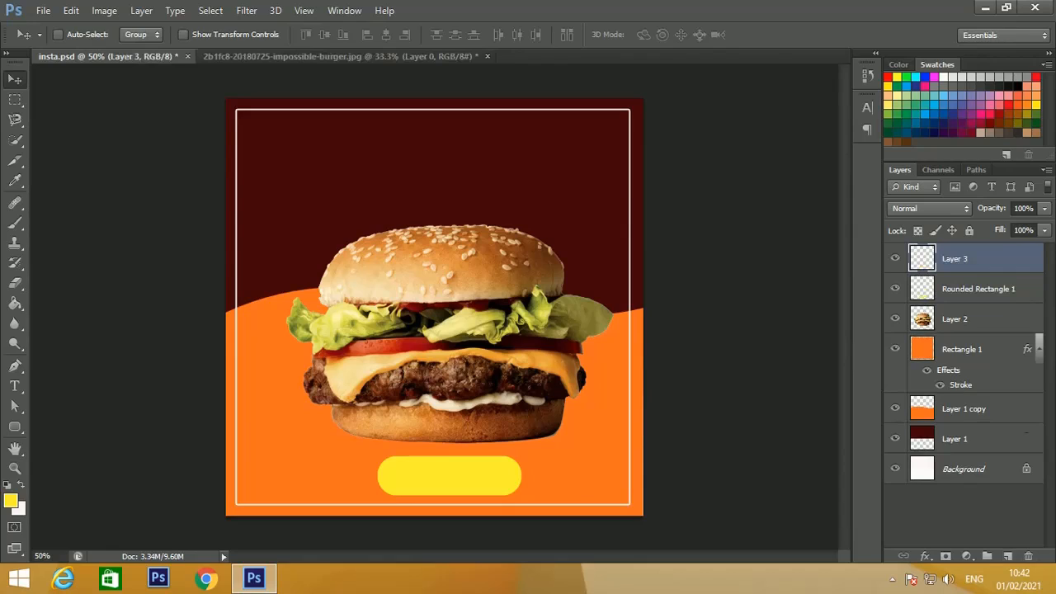
{"action": "key", "text": "t"}
{"action": "key", "text": "v"}
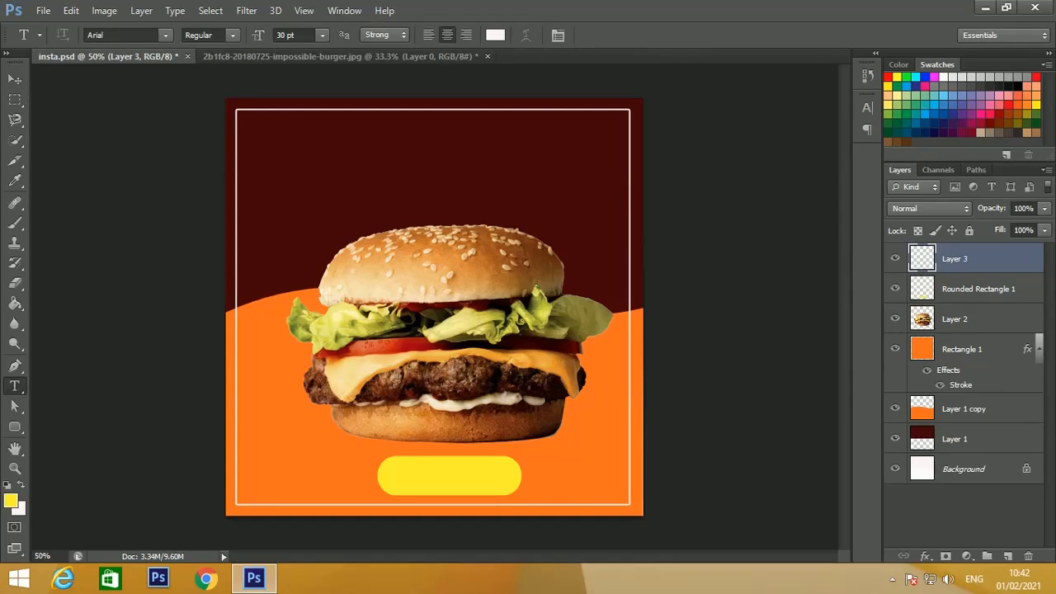
{"action": "key", "text": "i"}
{"action": "left_click", "coordinate": [817, 295]}
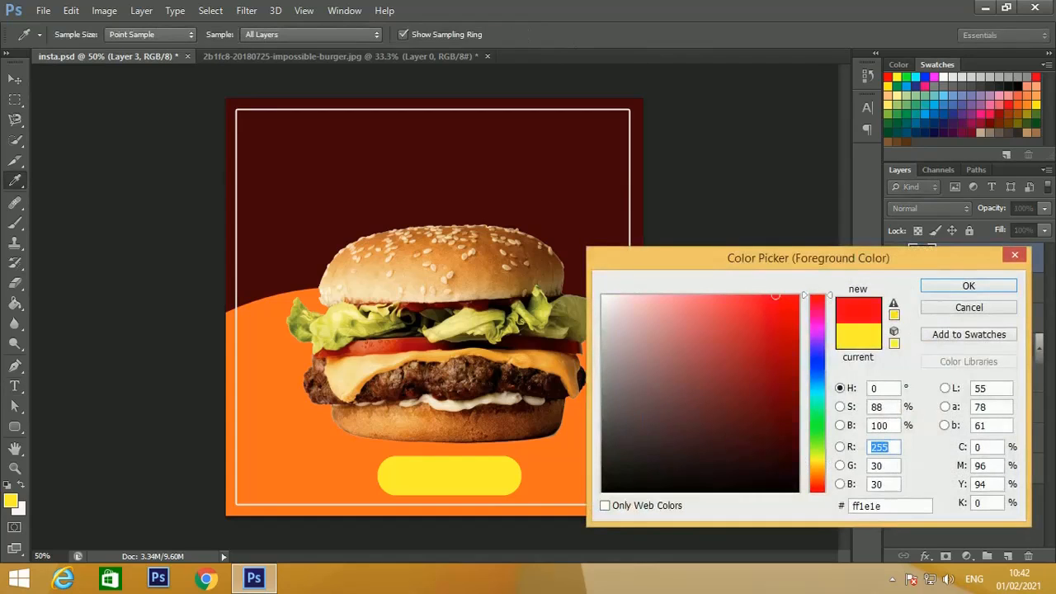
{"action": "left_click", "coordinate": [799, 296]}
{"action": "key", "text": "Return"}
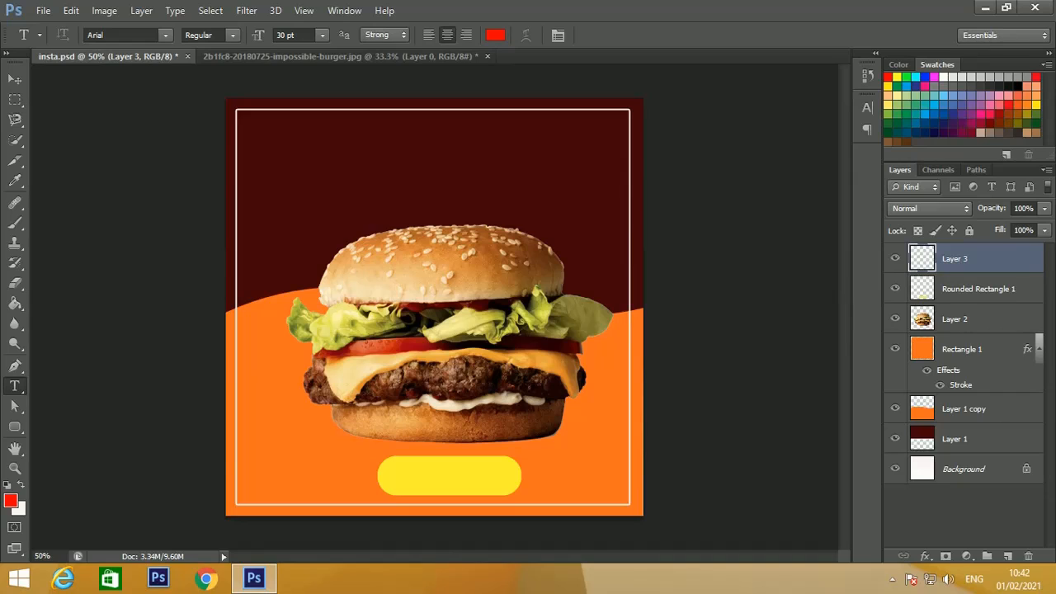
Add the red text "ORDER NOW" in 12 pt Arial Regular on the dark red area above the burger
{"action": "left_click", "coordinate": [434, 178]}
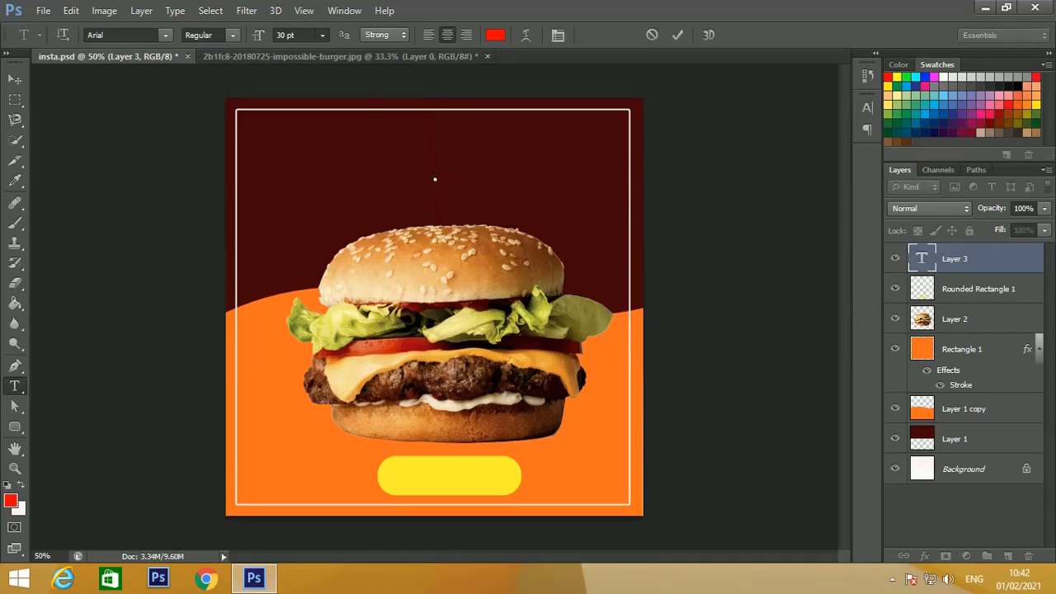
{"action": "left_click", "coordinate": [322, 35]}
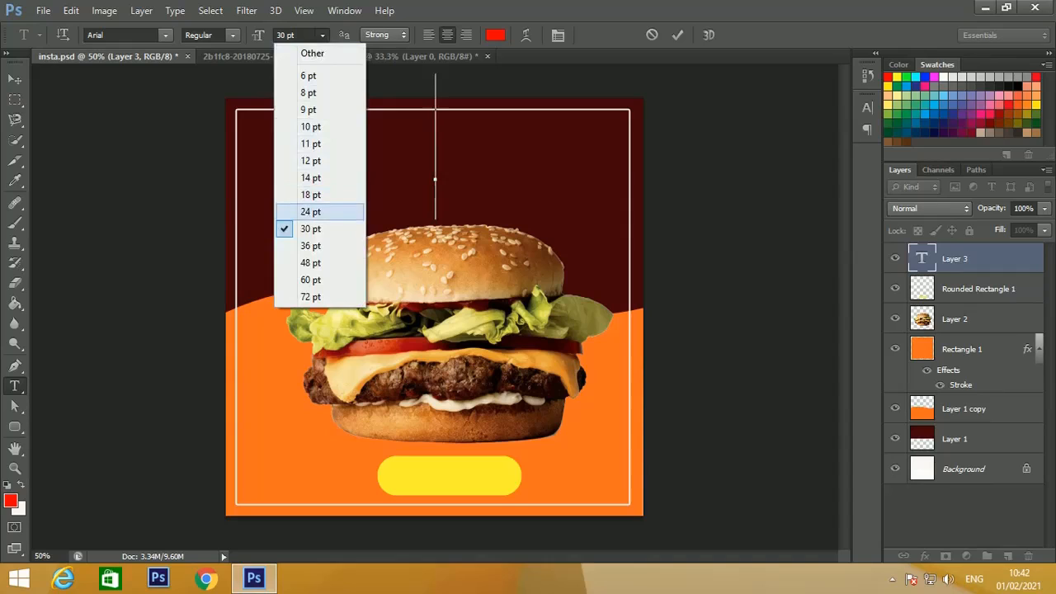
{"action": "left_click", "coordinate": [310, 212]}
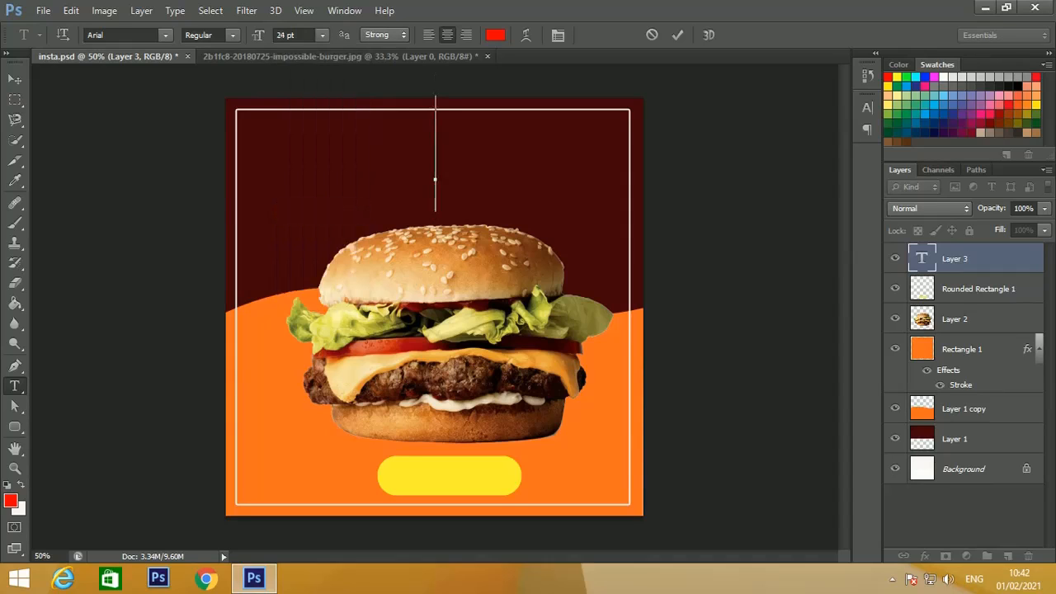
{"action": "left_click", "coordinate": [322, 35]}
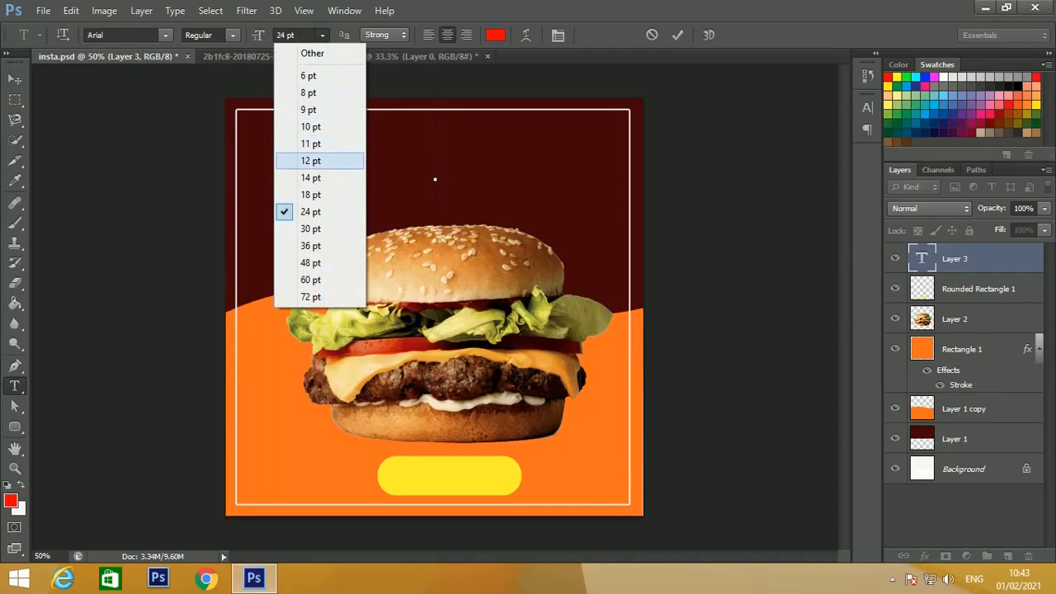
{"action": "left_click", "coordinate": [310, 160]}
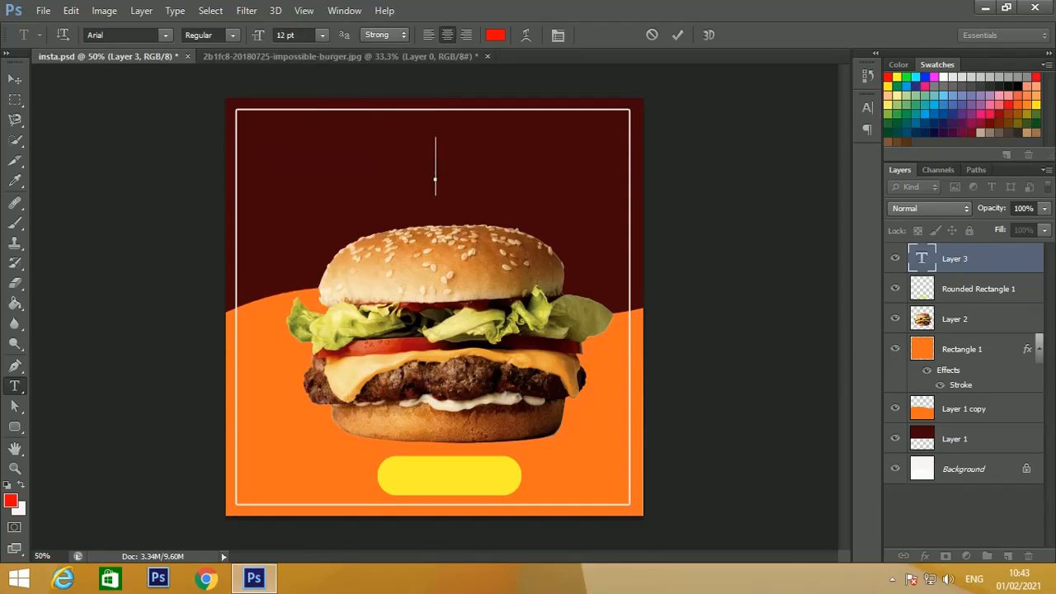
{"action": "type", "text": "ORDER No"}
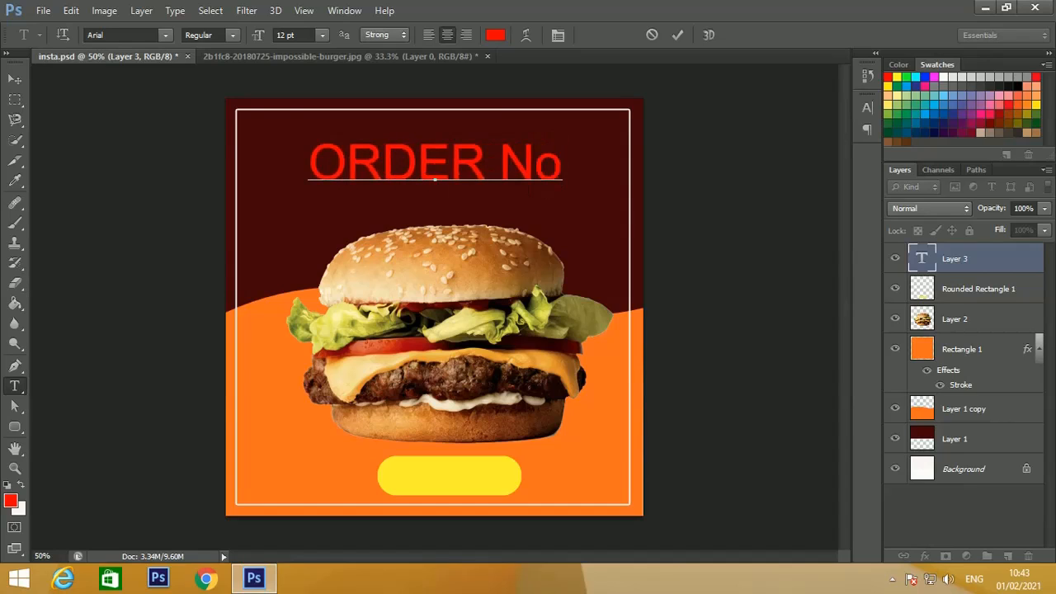
{"action": "key", "text": "BackSpace"}
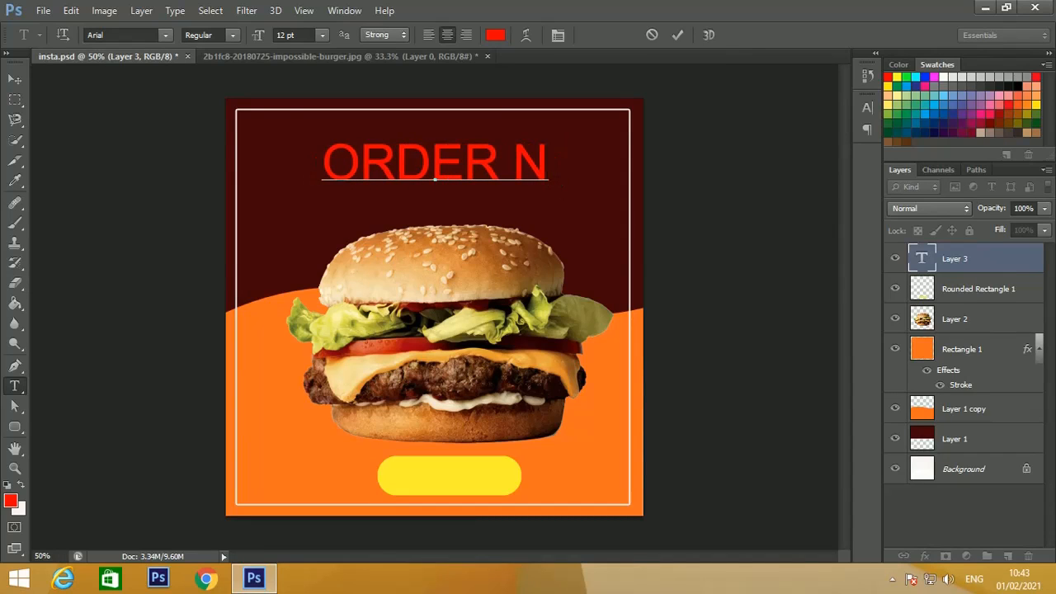
{"action": "type", "text": "OW"}
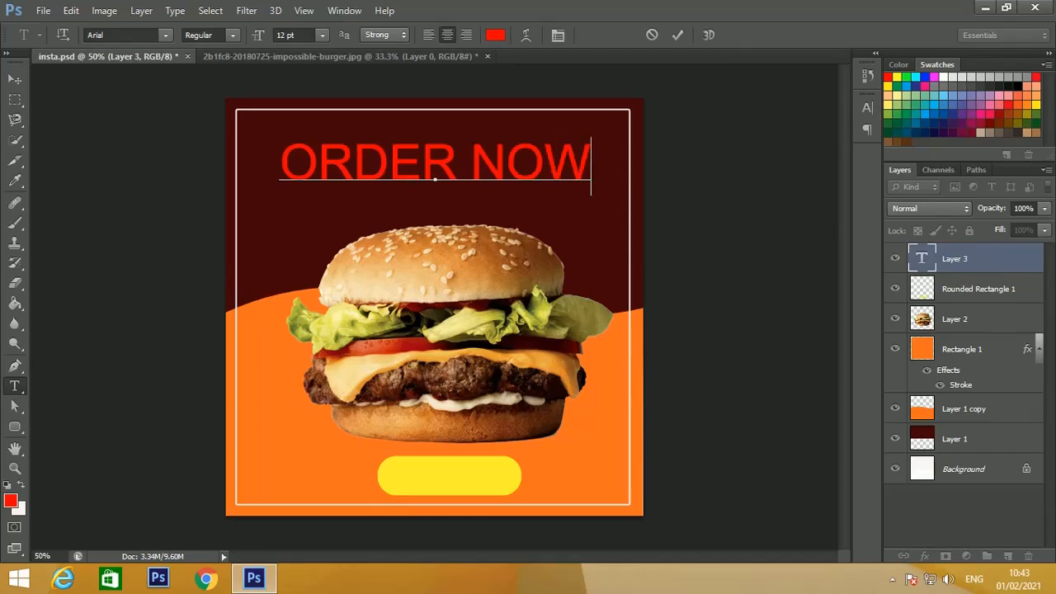
Reduce the whole ORDER NOW text to 10 pt
{"action": "key", "text": "ctrl+a"}
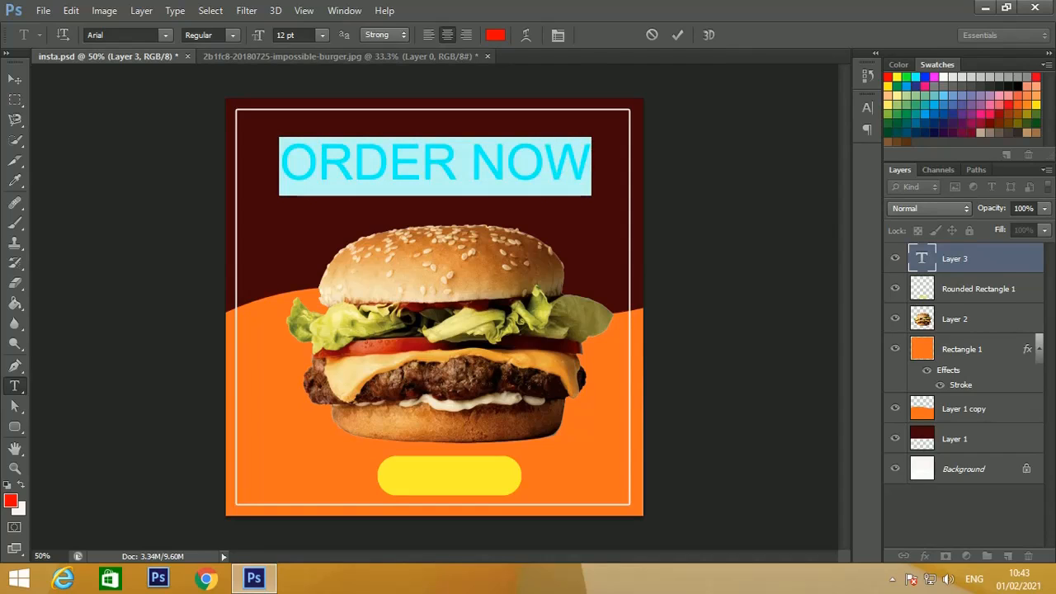
{"action": "left_click", "coordinate": [321, 35]}
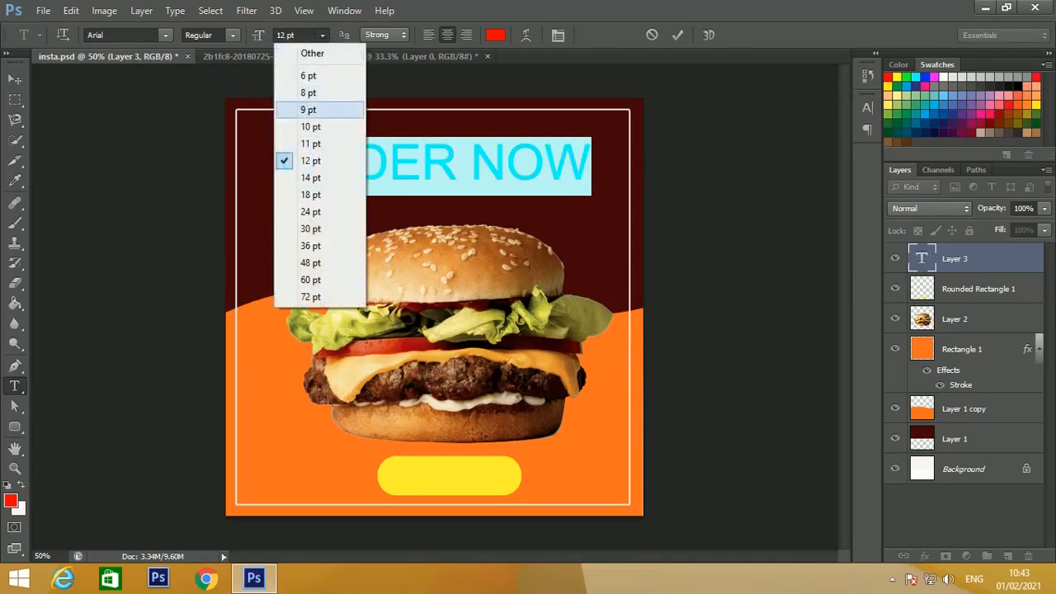
{"action": "left_click", "coordinate": [310, 126]}
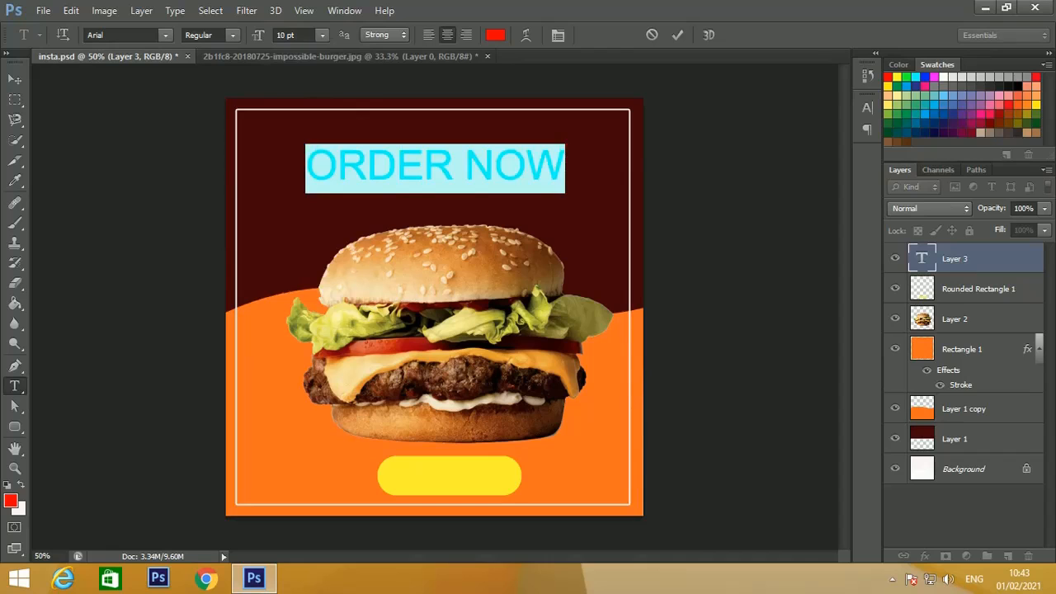
Move the ORDER NOW text onto the yellow button and scale it down to about 45% so it fits inside
{"action": "left_click", "coordinate": [15, 79]}
{"action": "left_click_drag", "start_coordinate": [417, 129], "coordinate": [429, 435]}
{"action": "key", "text": "ctrl+t"}
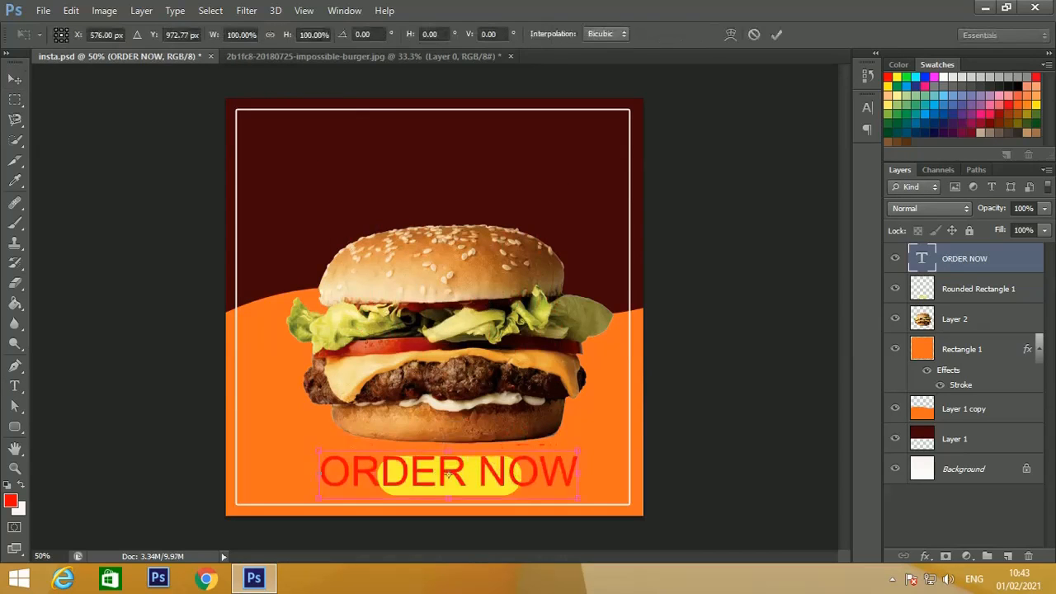
{"action": "left_click_drag", "start_coordinate": [577, 452], "coordinate": [492, 475]}
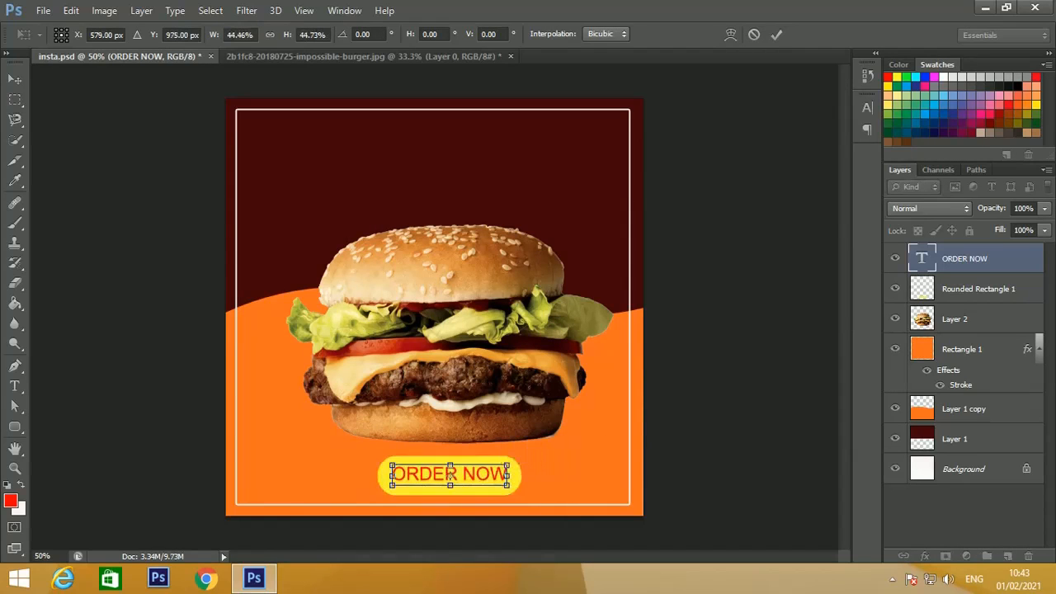
Nudge the ORDER NOW text 8 px down to centre it vertically in the yellow button, and apply the transform
{"action": "key", "text": "Down"}
{"action": "key", "text": "Down"}
{"action": "key", "text": "Down"}
{"action": "key", "text": "Down"}
{"action": "key", "text": "Down"}
{"action": "key", "text": "Down"}
{"action": "key", "text": "Down"}
{"action": "key", "text": "Down"}
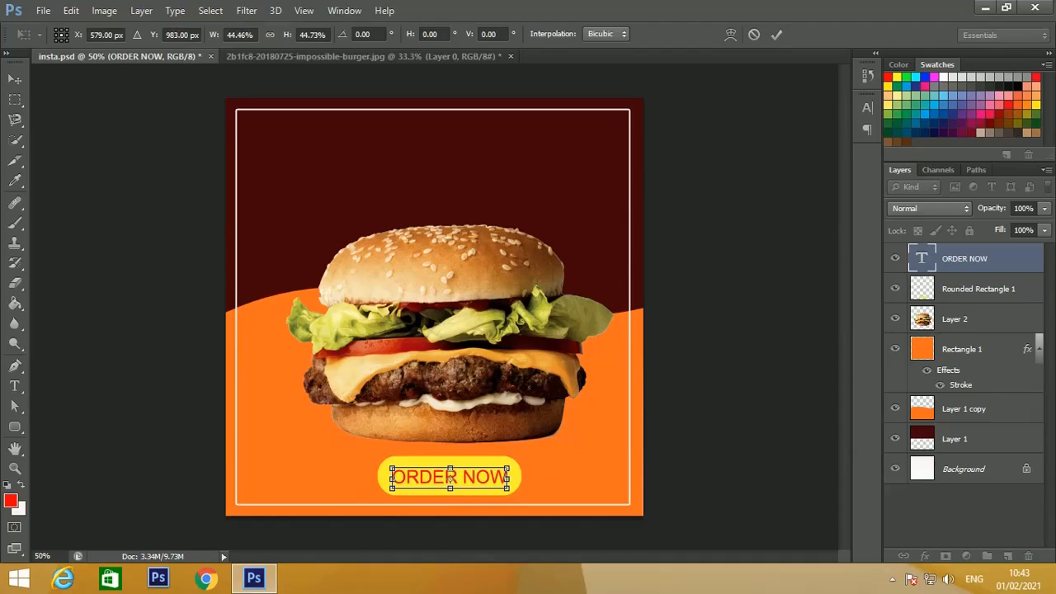
{"action": "key", "text": "Return"}
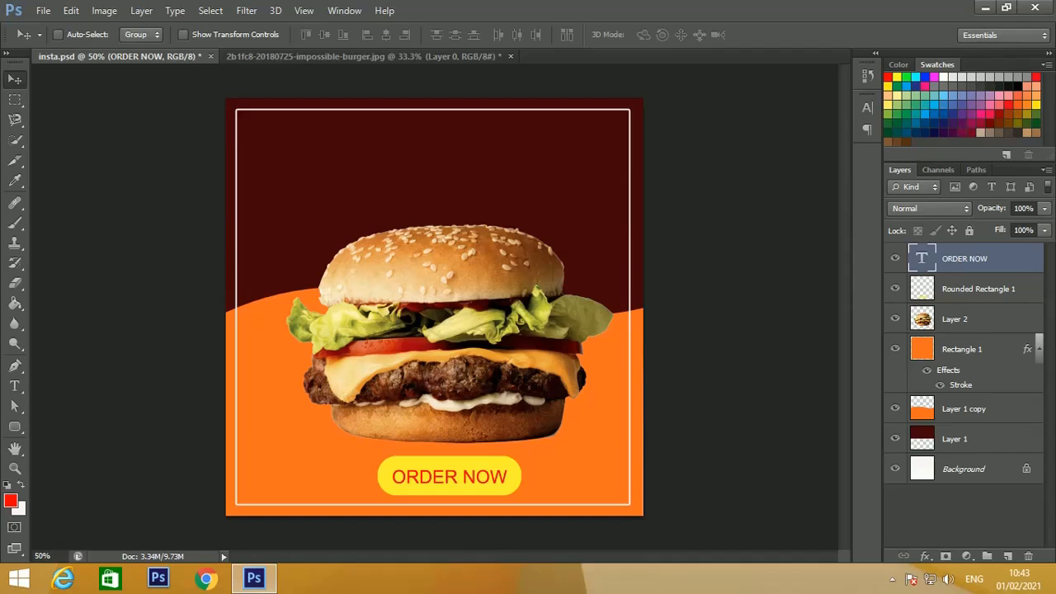
Save the document insta.psd
{"action": "key", "text": "ctrl+s"}
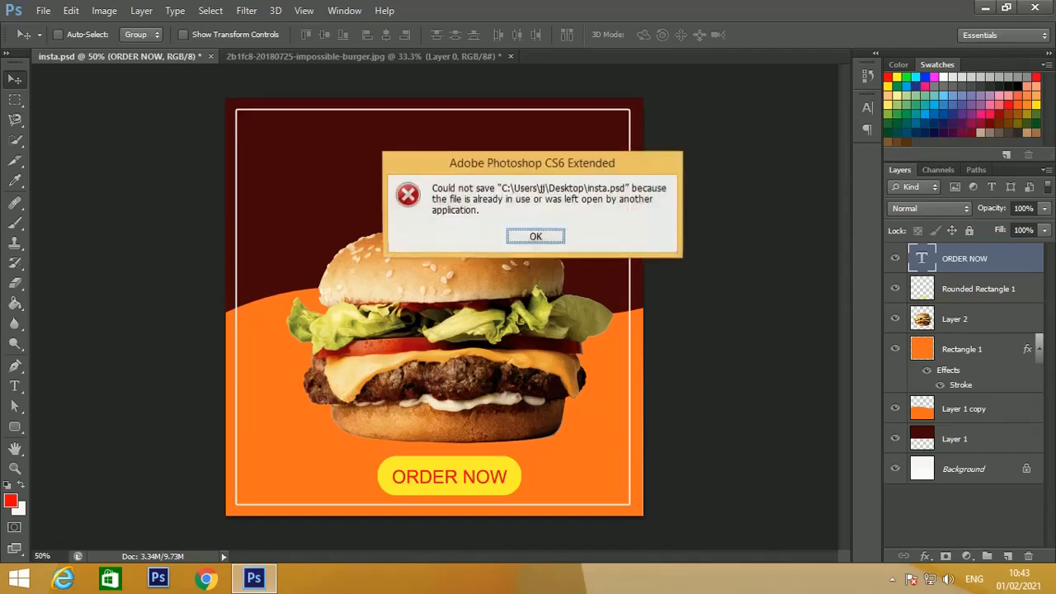
{"action": "key", "text": "Return"}
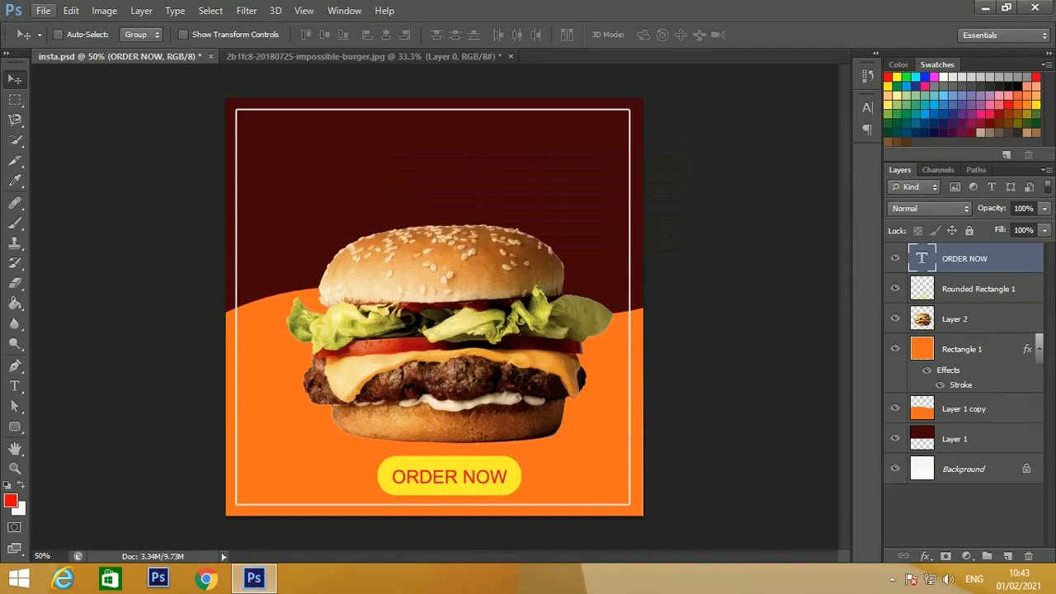
{"action": "left_click", "coordinate": [43, 9]}
{"action": "left_click", "coordinate": [55, 181]}
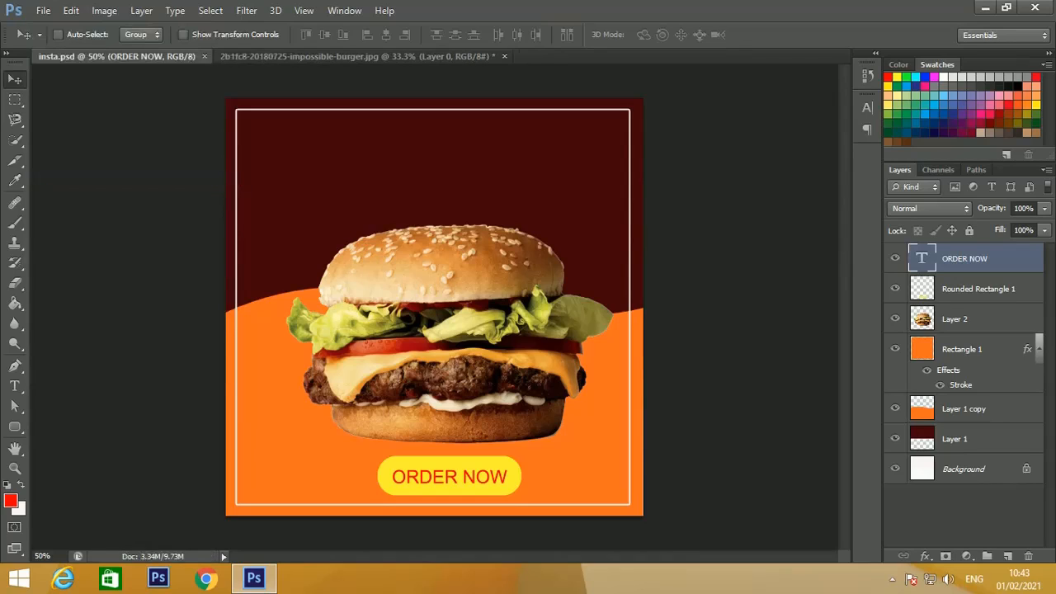
Add a new layer and create a red 3-sided polygon, 100 by 100 px, on the dark red area above the burger
{"action": "left_click", "coordinate": [1007, 556]}
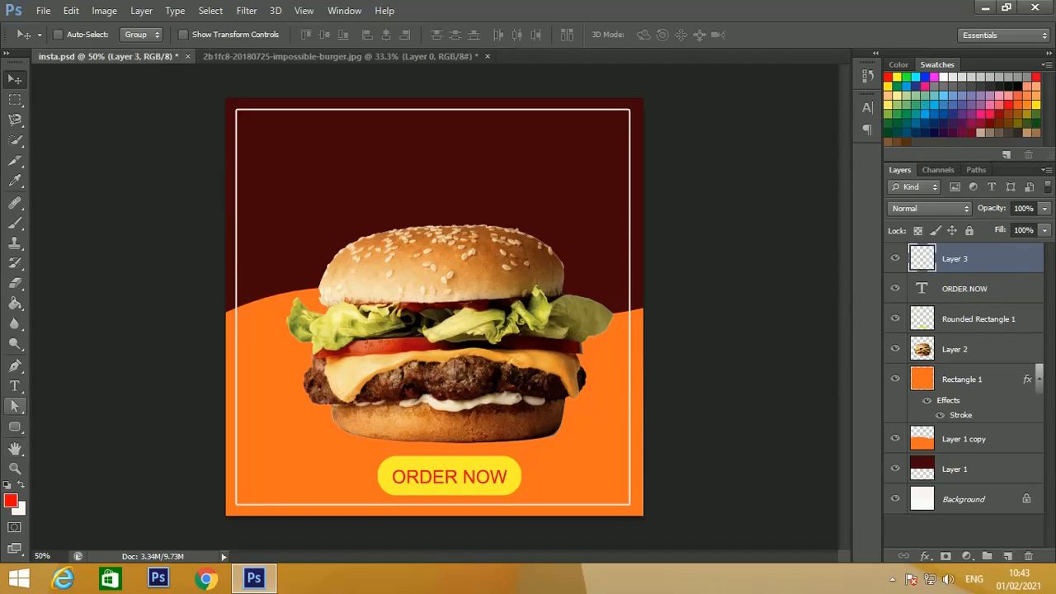
{"action": "left_click", "coordinate": [15, 427]}
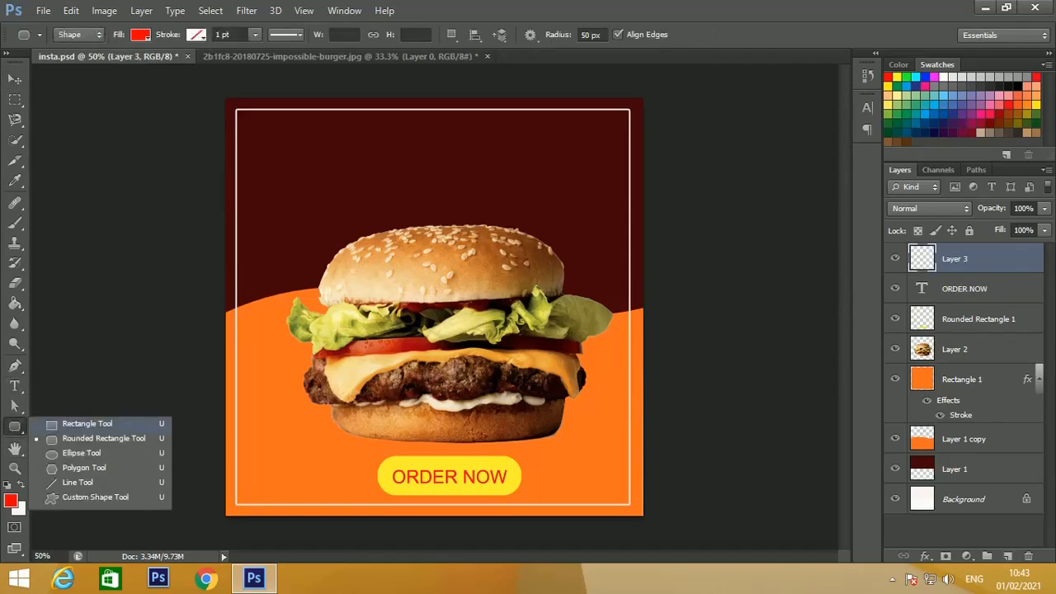
{"action": "left_click", "coordinate": [86, 423]}
{"action": "left_click", "coordinate": [15, 427]}
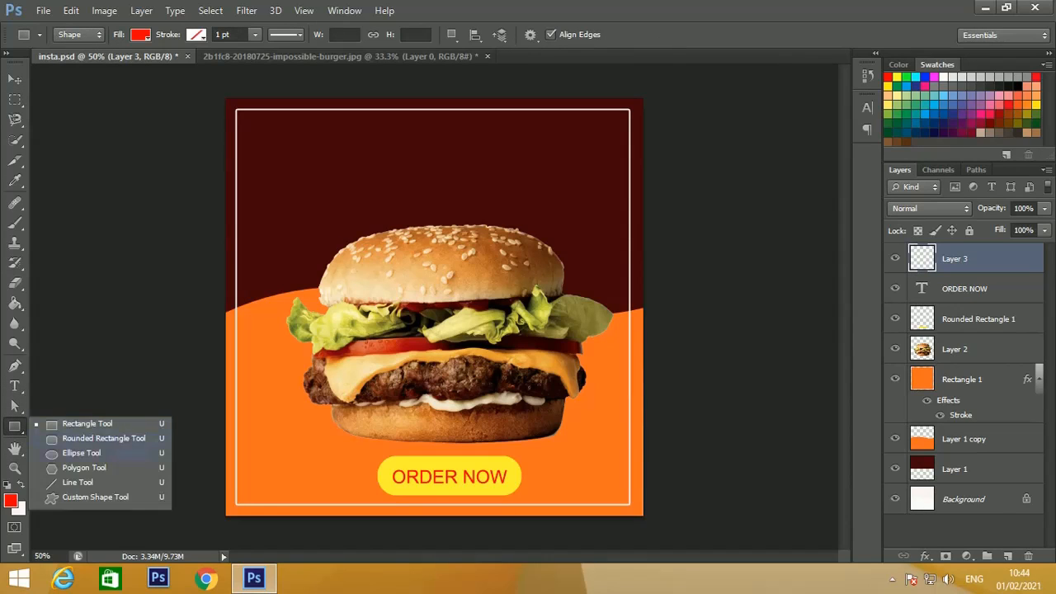
{"action": "left_click", "coordinate": [86, 470]}
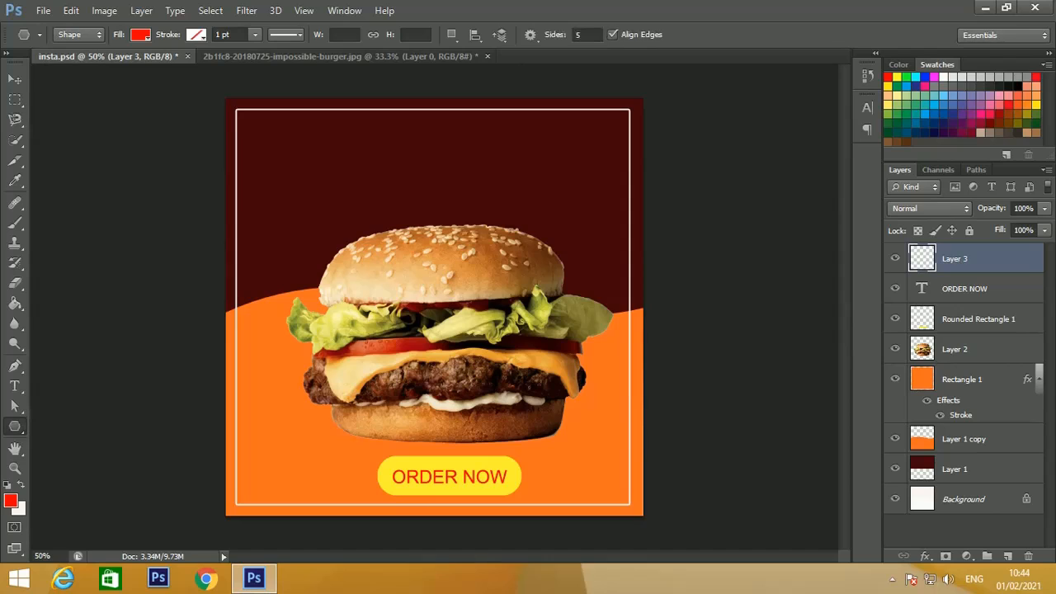
{"action": "left_click", "coordinate": [419, 173]}
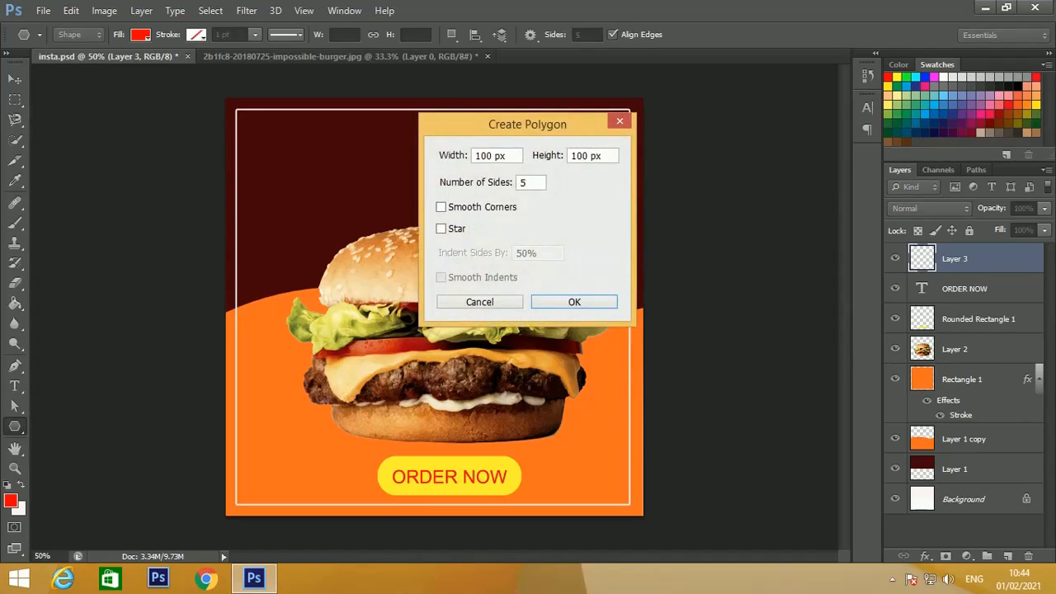
{"action": "key", "text": "Tab"}
{"action": "key", "text": "Tab"}
{"action": "type", "text": "3"}
{"action": "key", "text": "Return"}
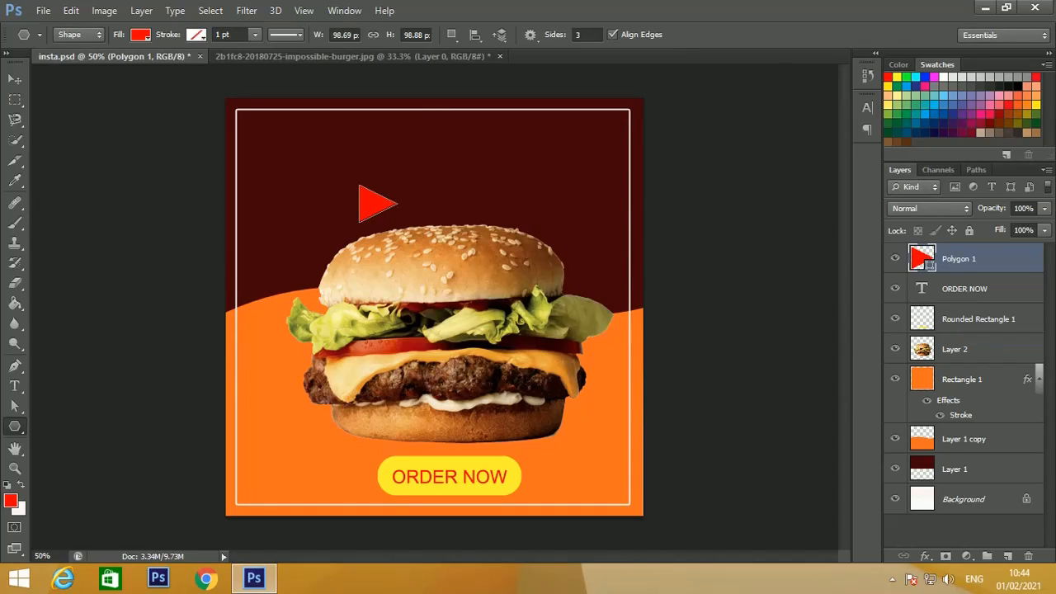
Rasterize the triangle layer and give it a 3 px white outside stroke
{"action": "right_click", "coordinate": [981, 259]}
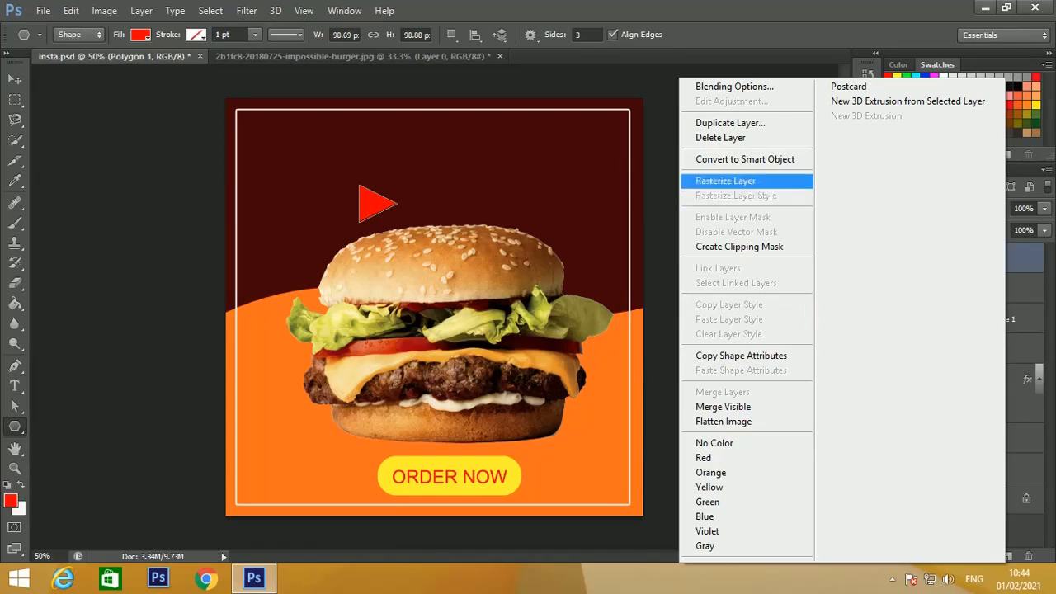
{"action": "left_click", "coordinate": [725, 180]}
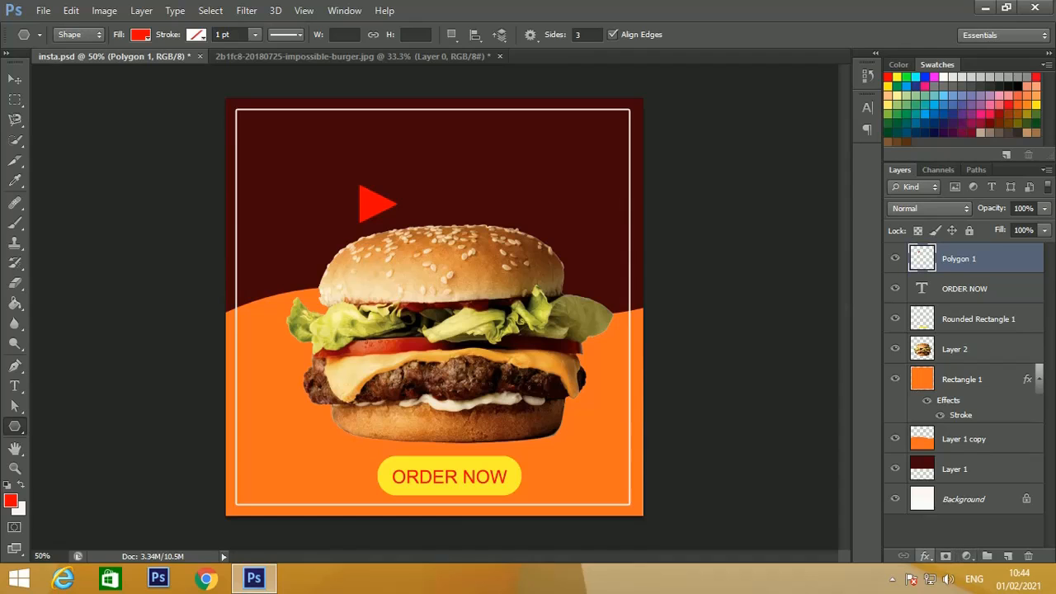
{"action": "left_click", "coordinate": [924, 556]}
{"action": "left_click", "coordinate": [942, 408]}
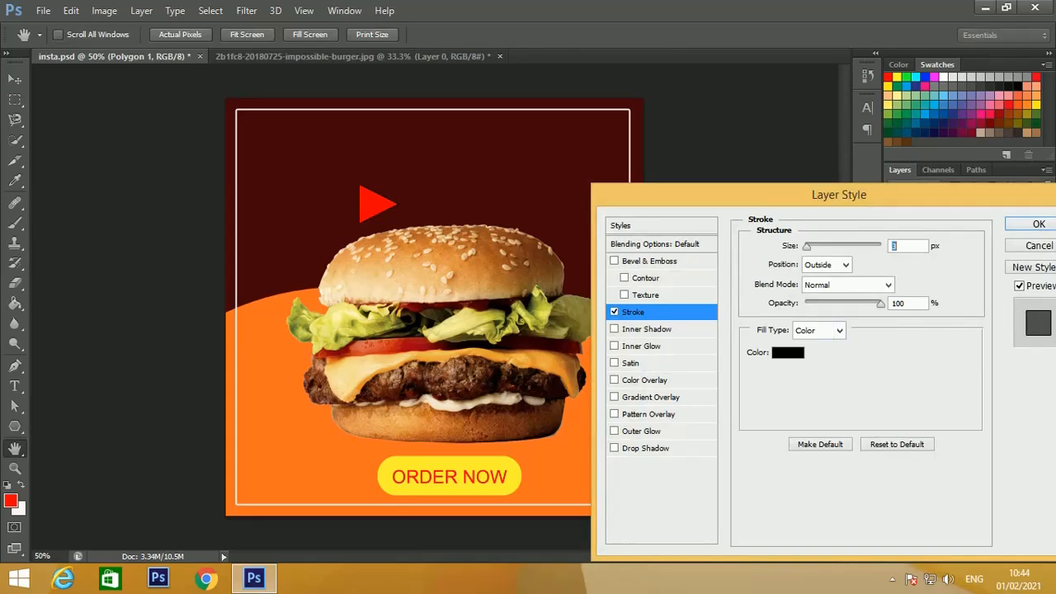
{"action": "left_click", "coordinate": [787, 352]}
{"action": "left_click", "coordinate": [603, 296]}
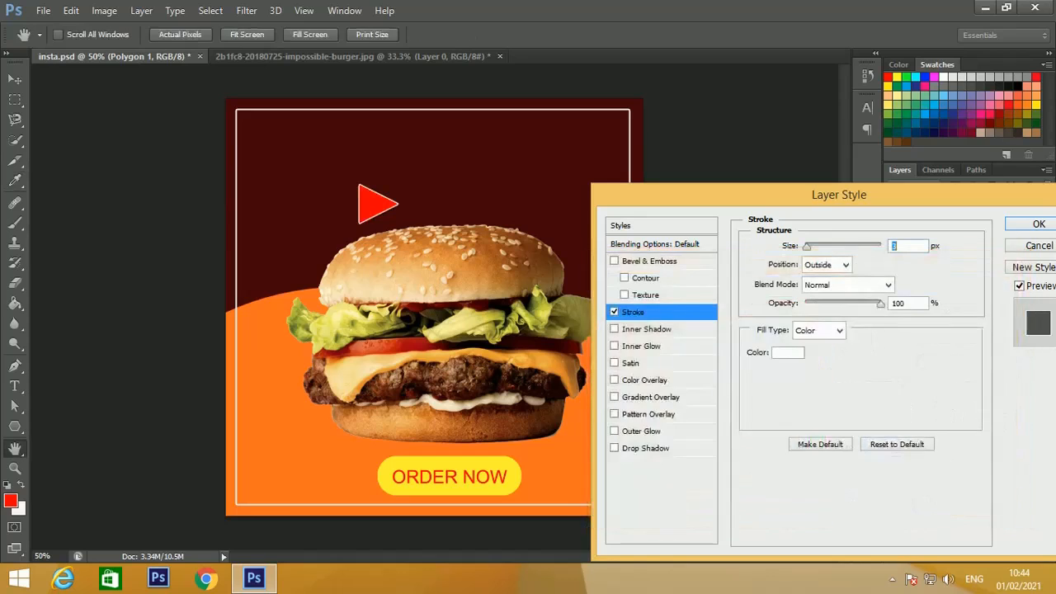
{"action": "key", "text": "Return"}
{"action": "key", "text": "Up"}
{"action": "key", "text": "Down"}
{"action": "key", "text": "Down"}
{"action": "key", "text": "Down"}
{"action": "key", "text": "Up"}
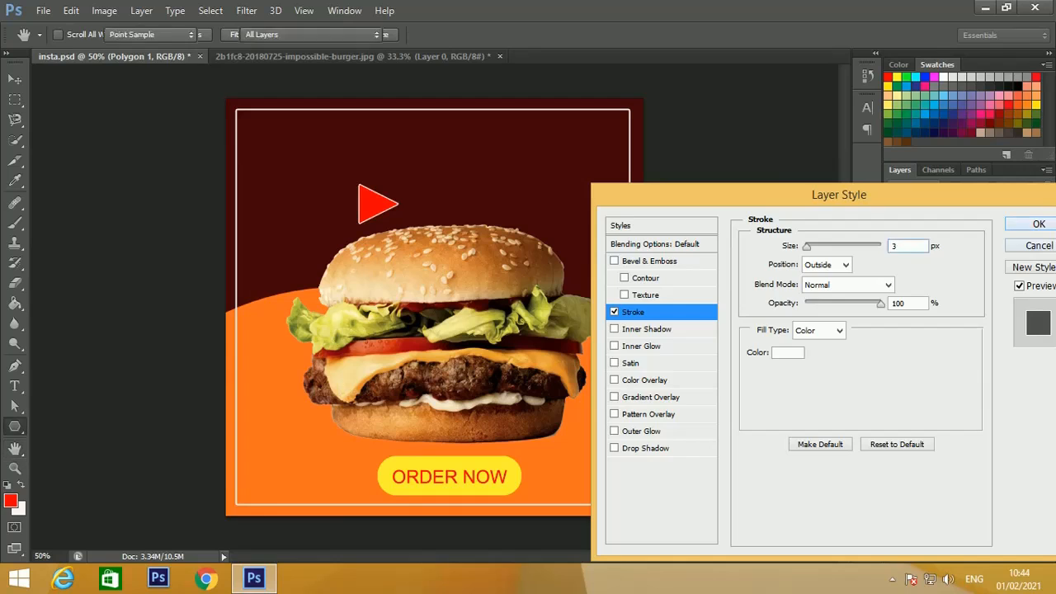
{"action": "key", "text": "Return"}
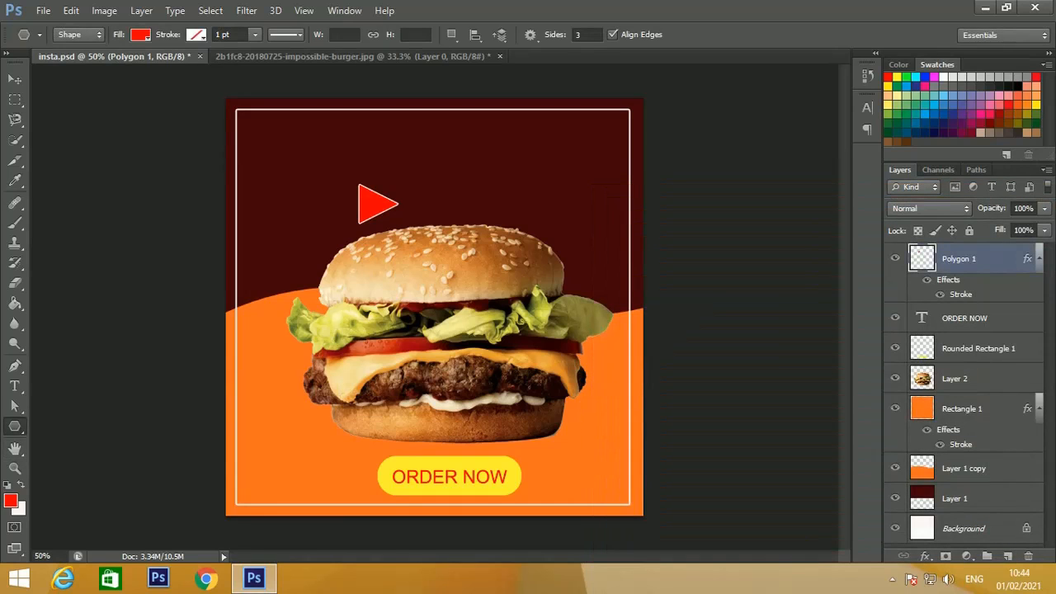
Set the triangle layer's fill to 0% to leave only its white outline
{"action": "left_click", "coordinate": [1045, 231]}
{"action": "left_click_drag", "start_coordinate": [1044, 247], "coordinate": [965, 248]}
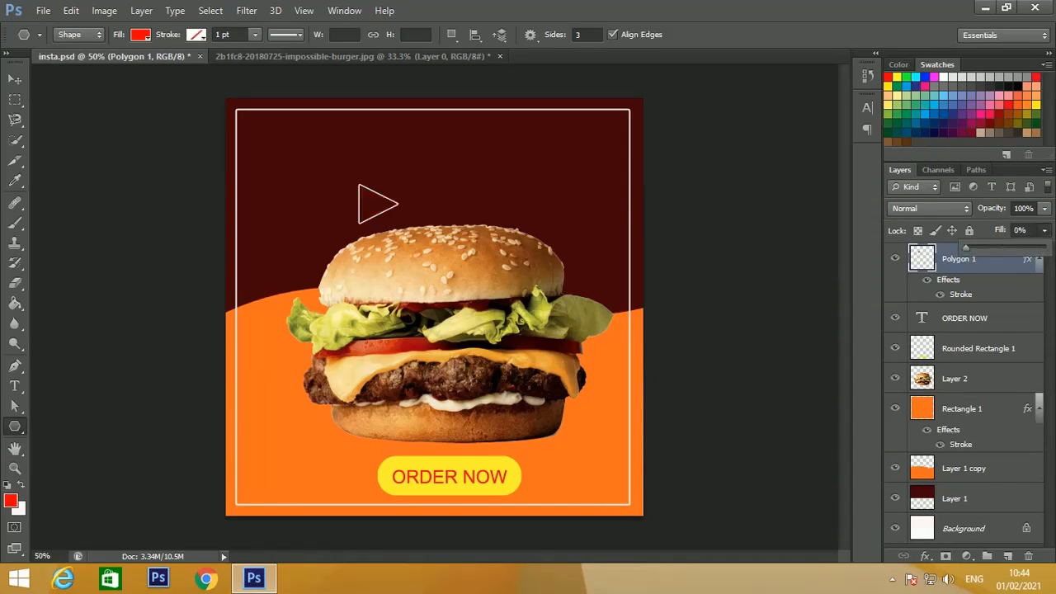
Scale the triangle outline above the burger down to about half its size around its centre
{"action": "key", "text": "ctrl+t"}
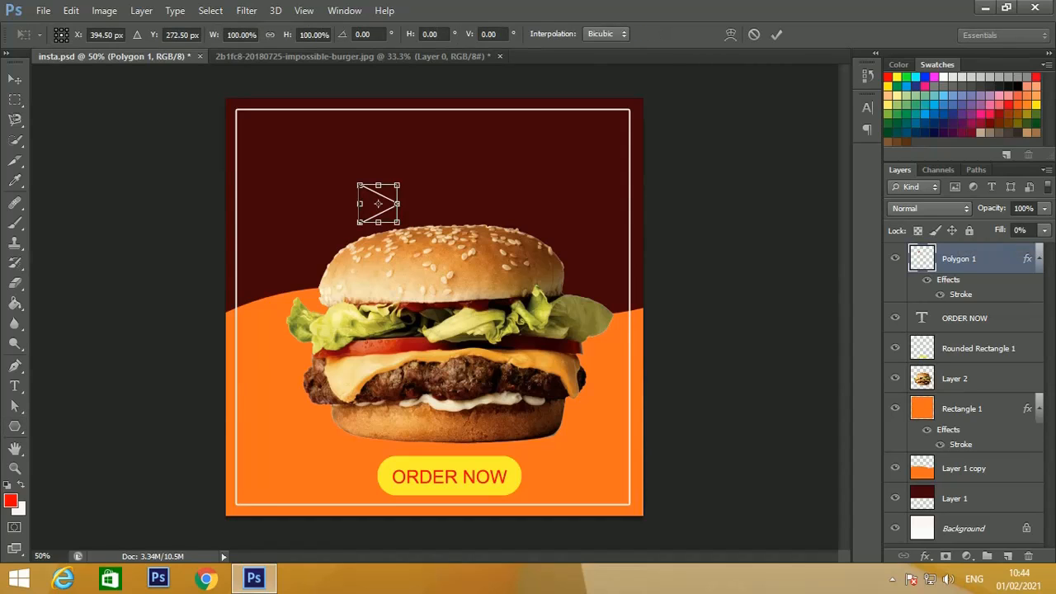
{"action": "left_click_drag", "start_coordinate": [399, 183], "coordinate": [390, 191]}
{"action": "key", "text": "Return"}
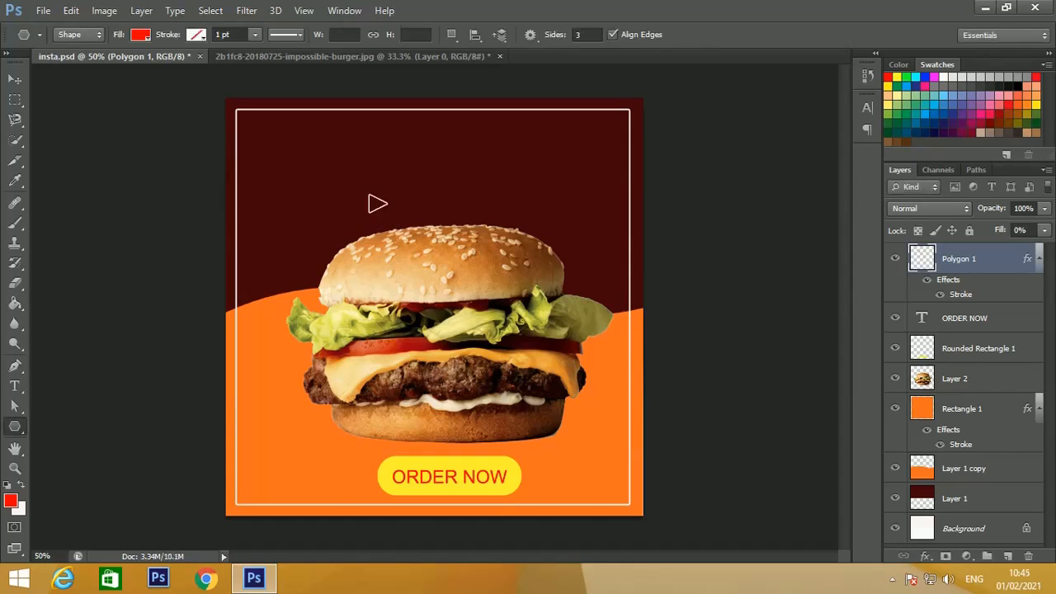
Place the small triangle near the frame's upper-left corner and a rotated copy near its upper-right corner
{"action": "key", "text": "v"}
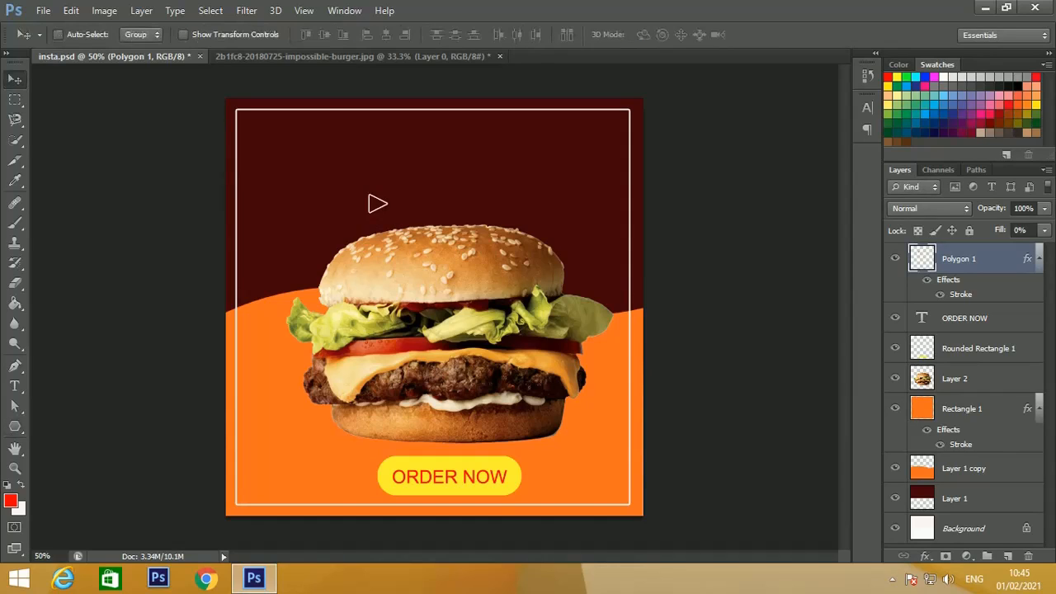
{"action": "left_click_drag", "start_coordinate": [377, 203], "coordinate": [616, 154]}
{"action": "key", "text": "ctrl+t"}
{"action": "key", "text": "ctrl+z"}
{"action": "key", "text": "Return"}
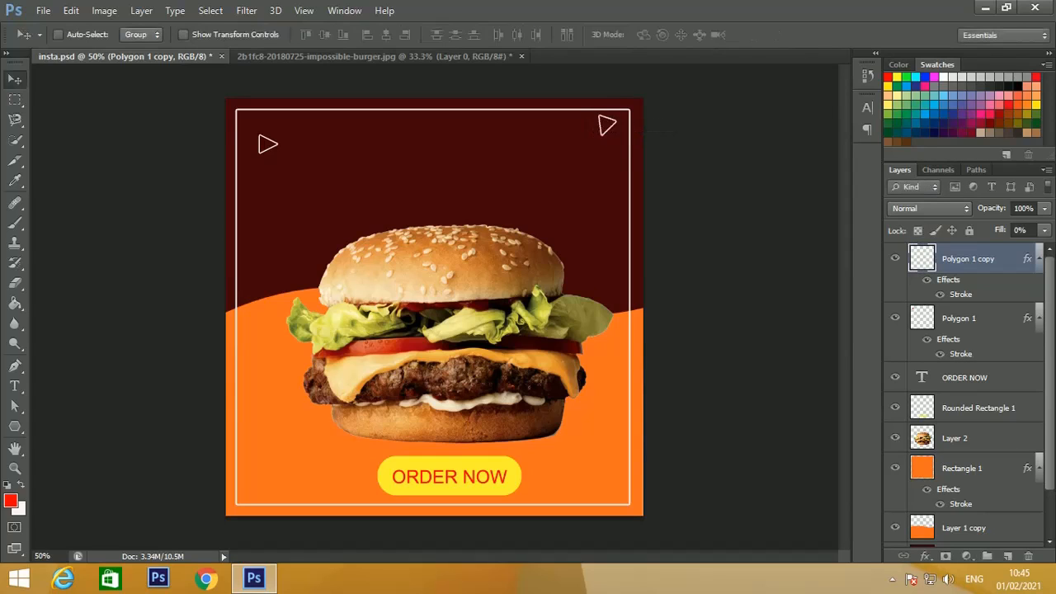
{"action": "left_click_drag", "start_coordinate": [608, 127], "coordinate": [606, 136]}
Copy the upper-left triangle to the lower-left, lower-right and left edge of the post, and rotate the left-edge copy
{"action": "right_click", "coordinate": [267, 146]}
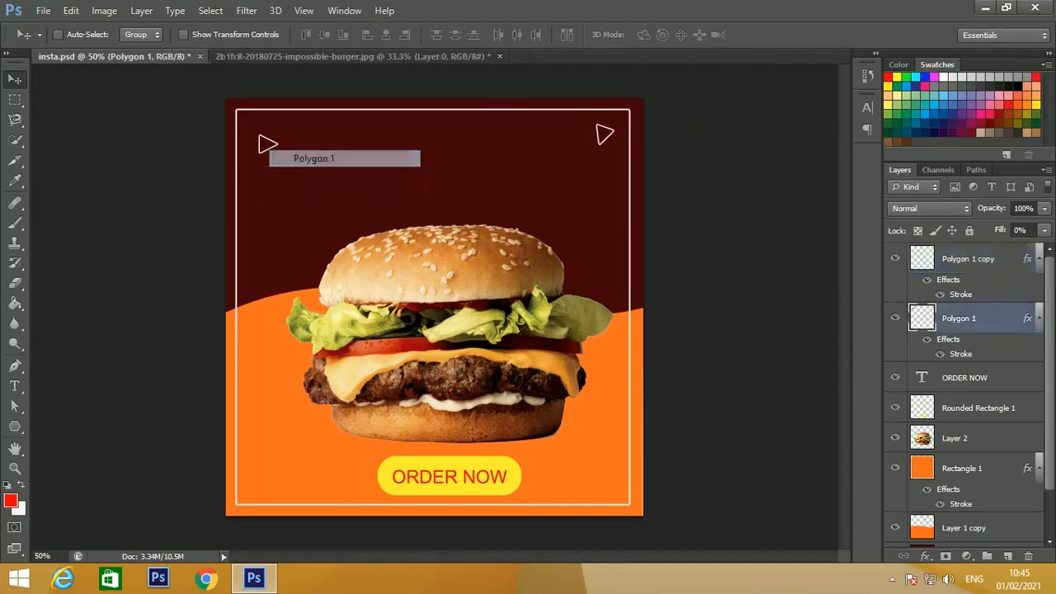
{"action": "left_click", "coordinate": [272, 156]}
{"action": "left_click_drag", "start_coordinate": [268, 147], "coordinate": [258, 297]}
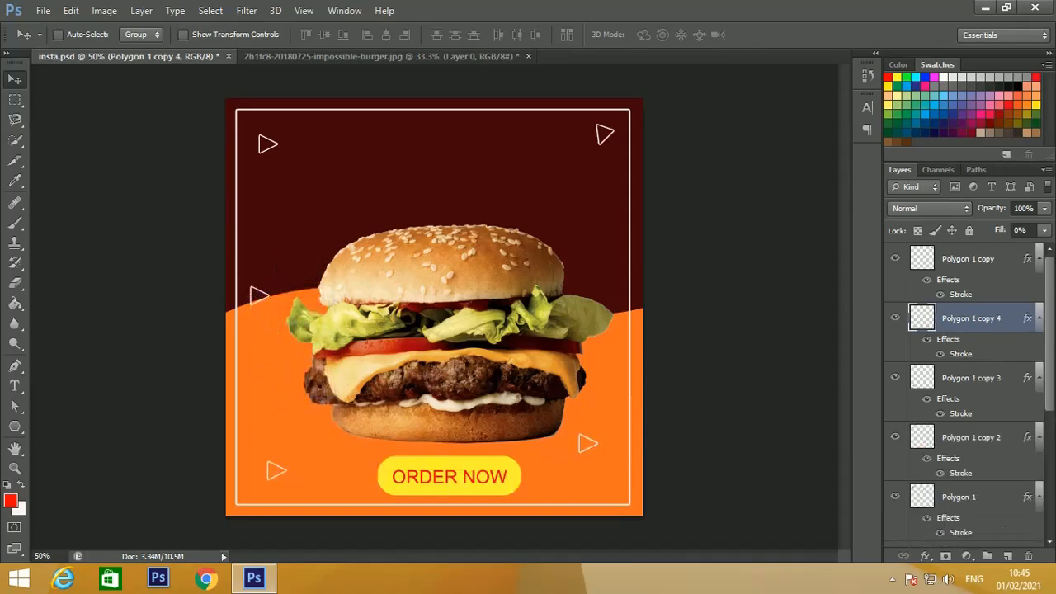
{"action": "key", "text": "ctrl+t"}
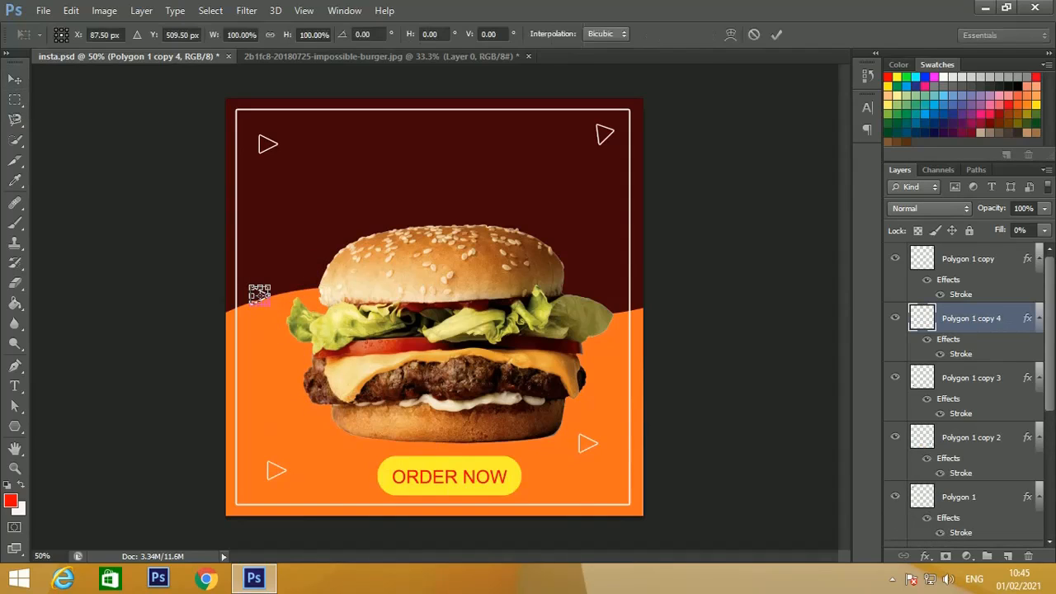
{"action": "left_click_drag", "start_coordinate": [252, 287], "coordinate": [254, 289]}
{"action": "key", "text": "Return"}
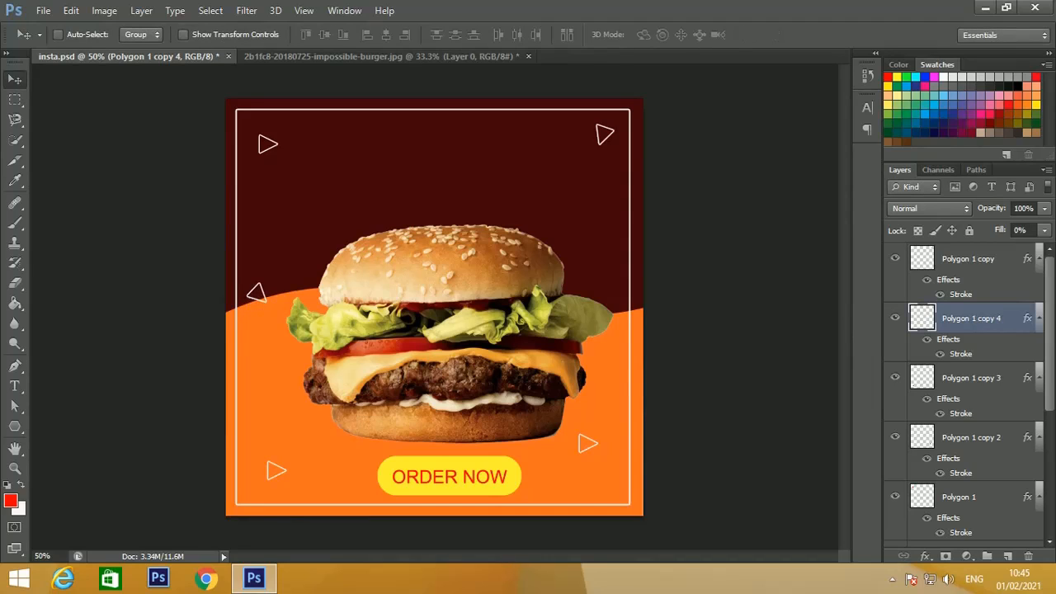
Try to draw a wavy Pen tool path below the upper-left triangle and apply a 4 px white stroke
{"action": "left_click", "coordinate": [15, 365]}
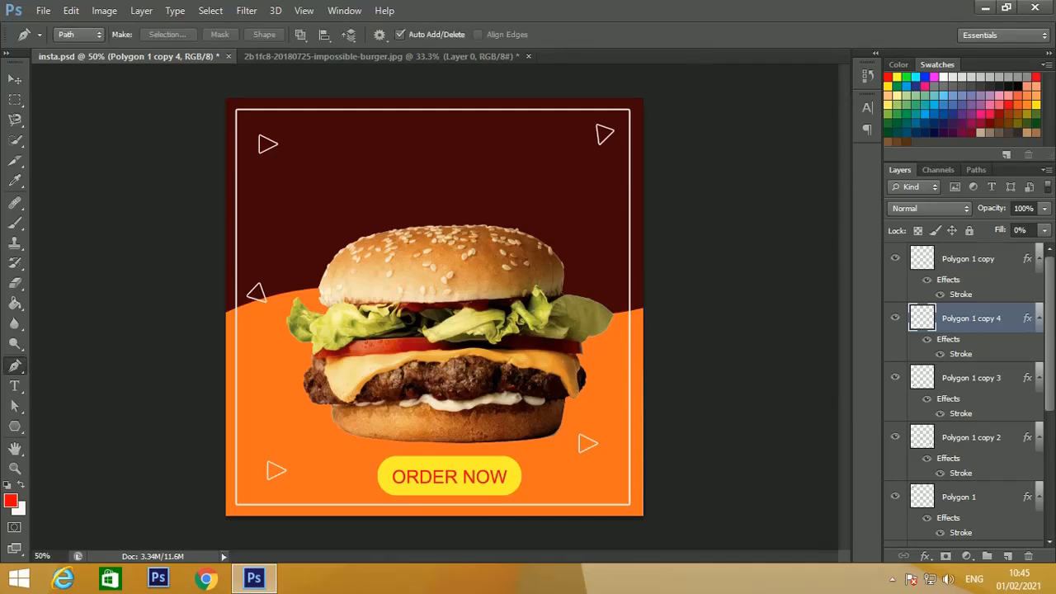
{"action": "left_click", "coordinate": [306, 160]}
{"action": "left_click_drag", "start_coordinate": [295, 191], "coordinate": [283, 236]}
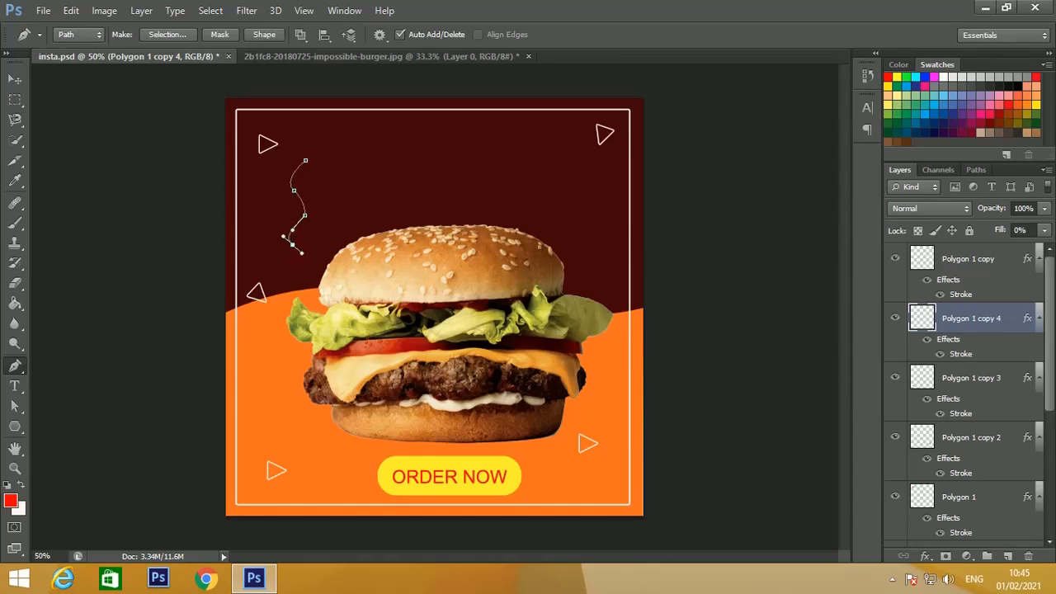
{"action": "key", "text": "v"}
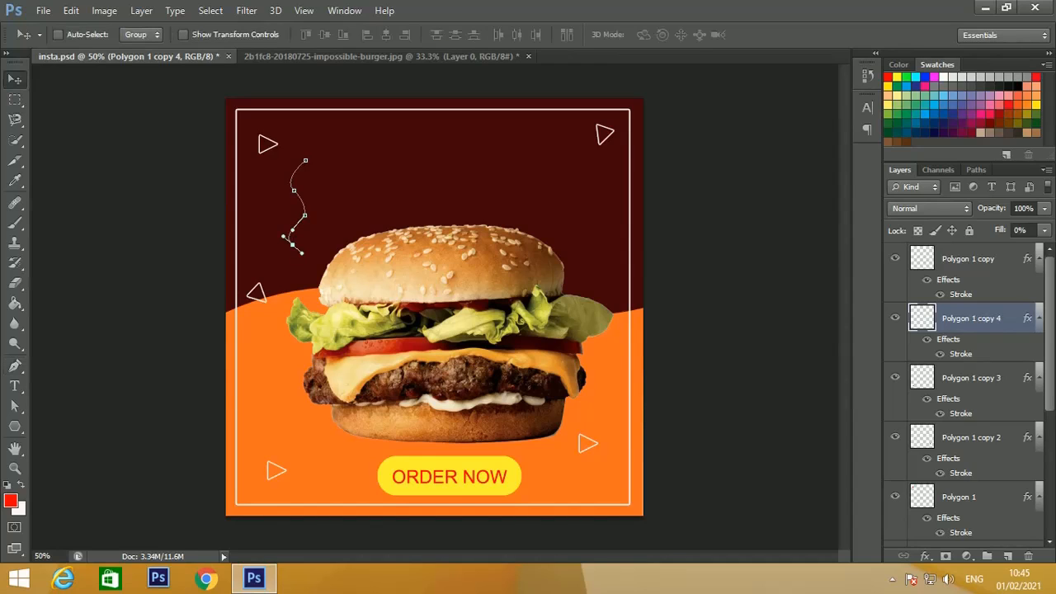
{"action": "left_click", "coordinate": [924, 556]}
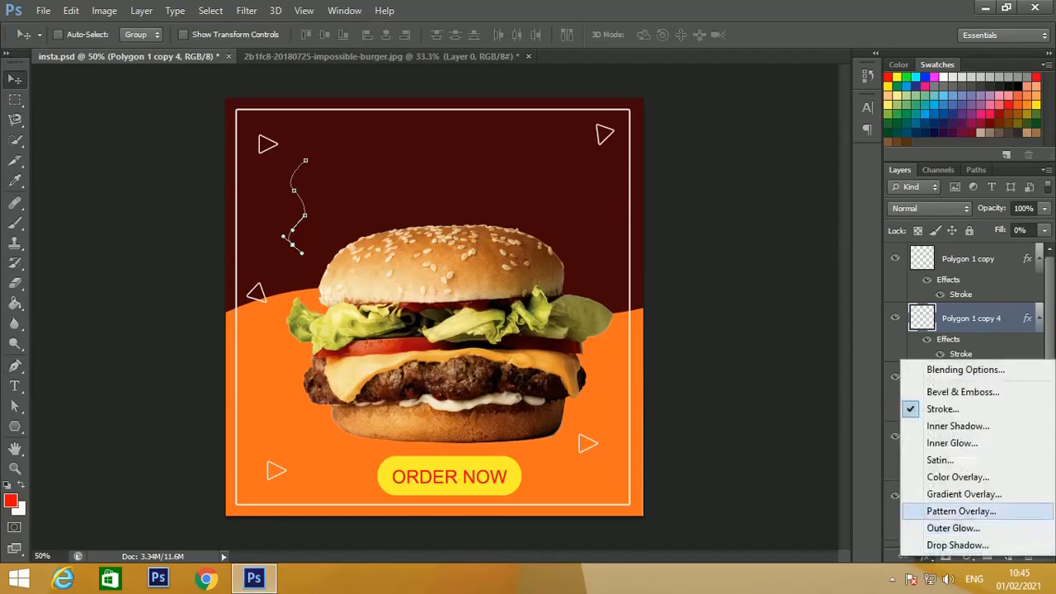
{"action": "left_click", "coordinate": [942, 409]}
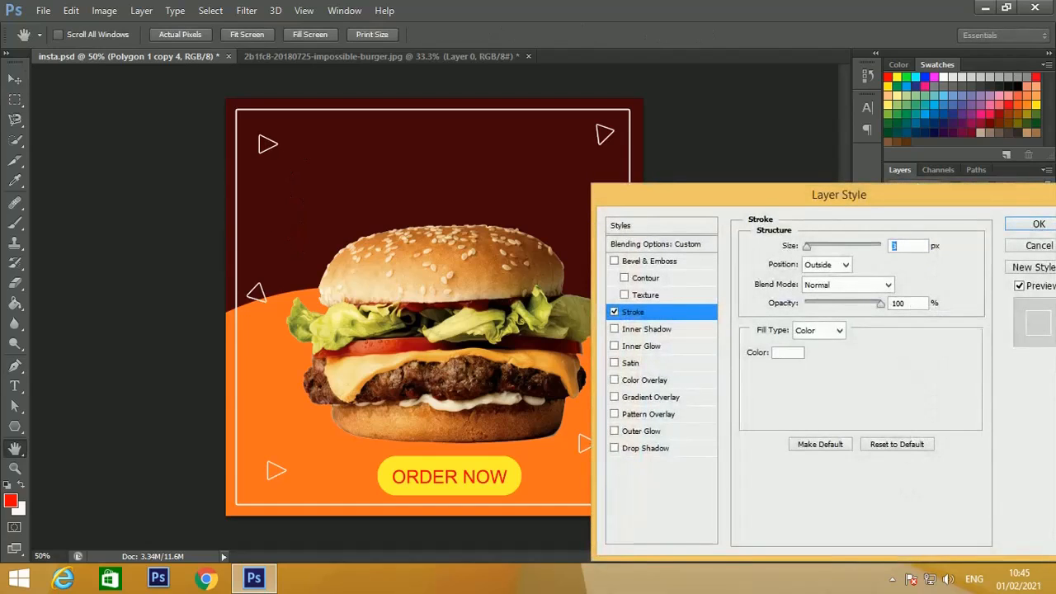
{"action": "type", "text": "4"}
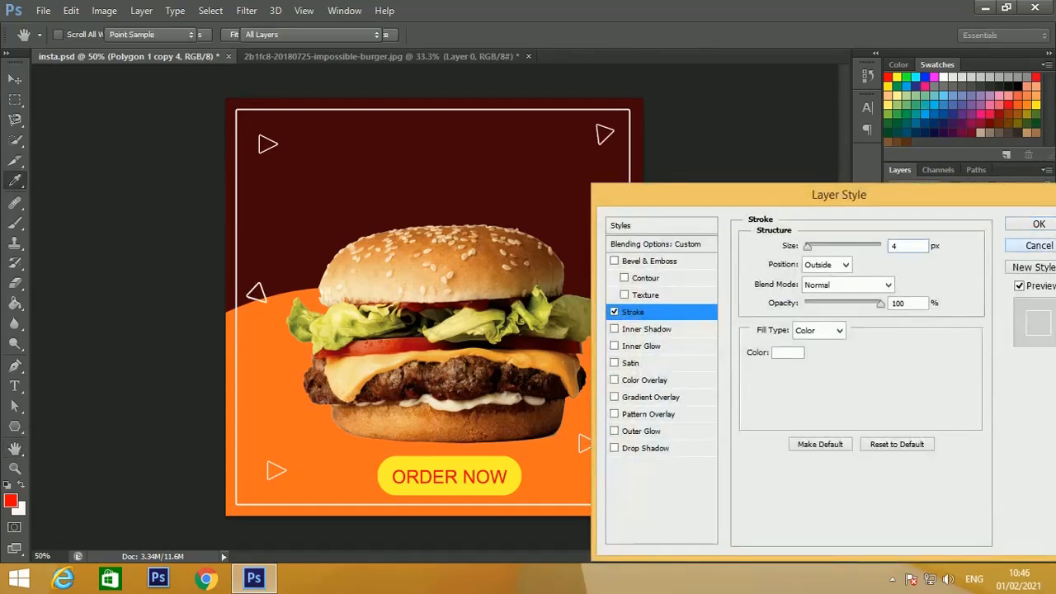
{"action": "key", "text": "Return"}
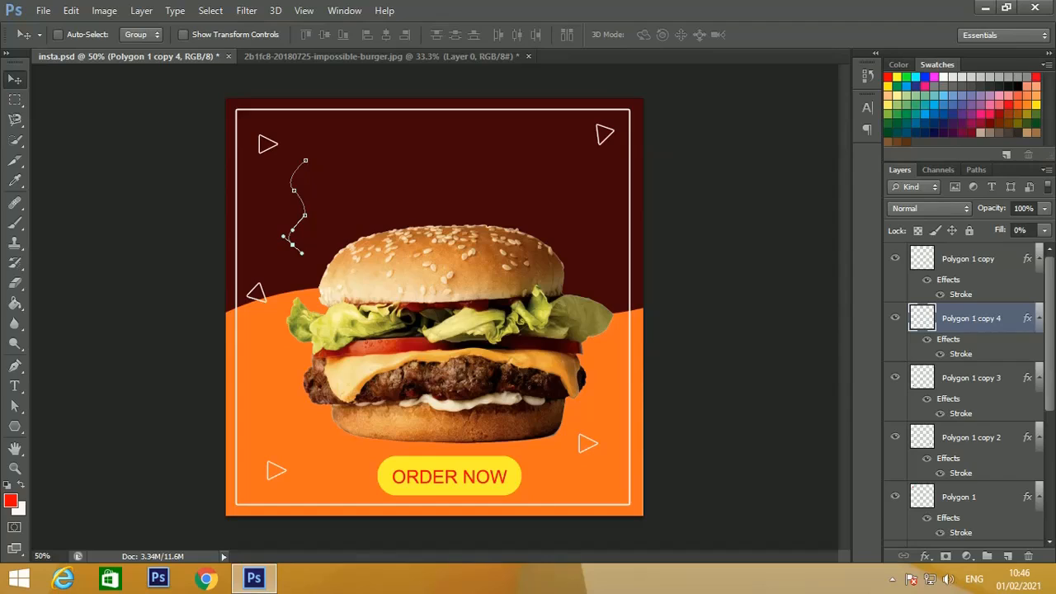
{"action": "key", "text": "Return"}
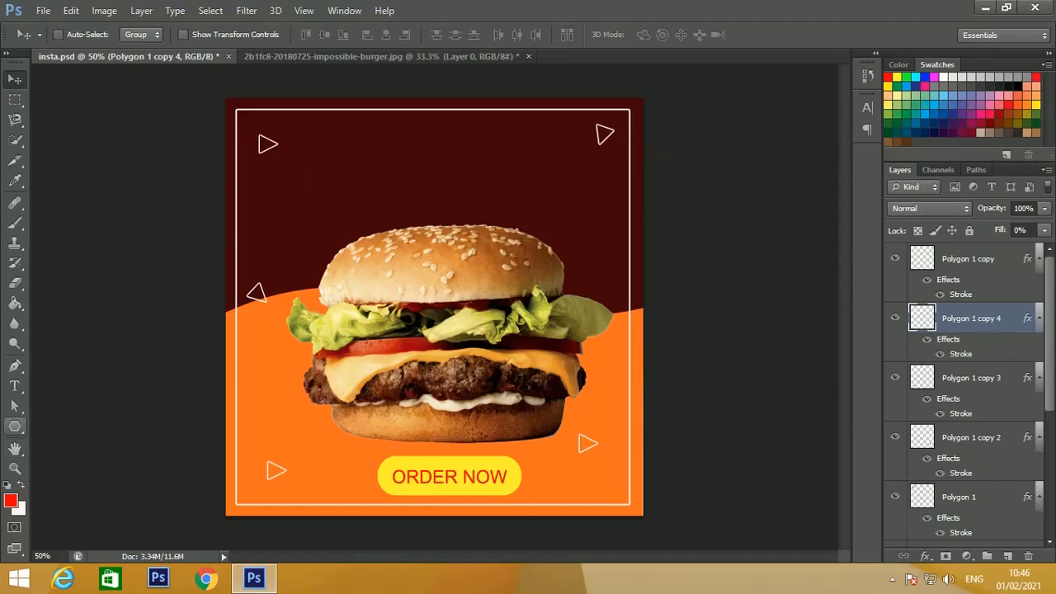
Draw a red circle, about 34 by 34 px, on the dark red area above the burger and rasterize its layer
{"action": "left_click", "coordinate": [15, 426]}
{"action": "left_click", "coordinate": [15, 425]}
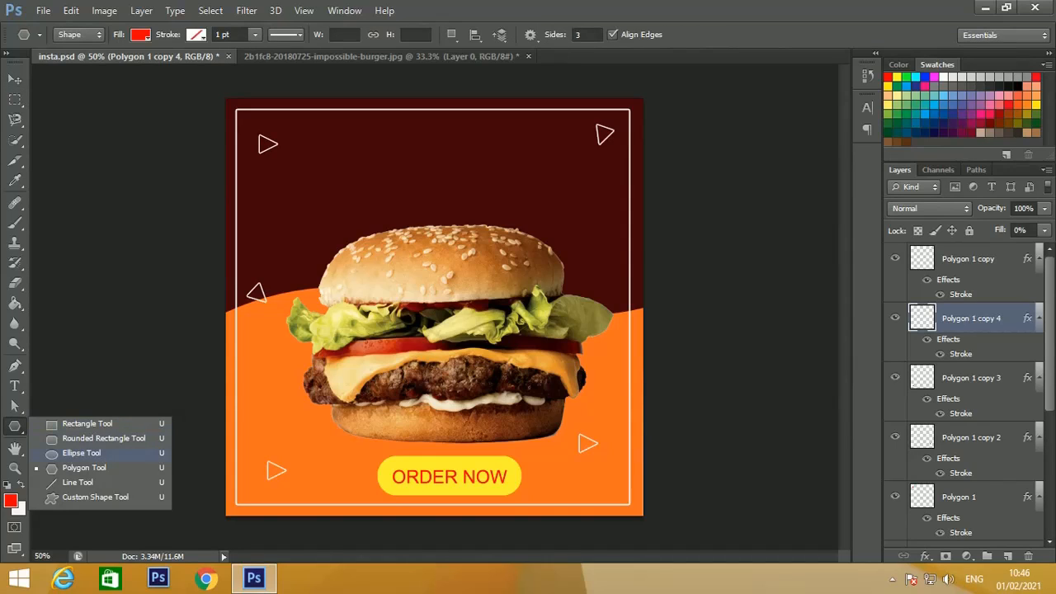
{"action": "left_click", "coordinate": [80, 453]}
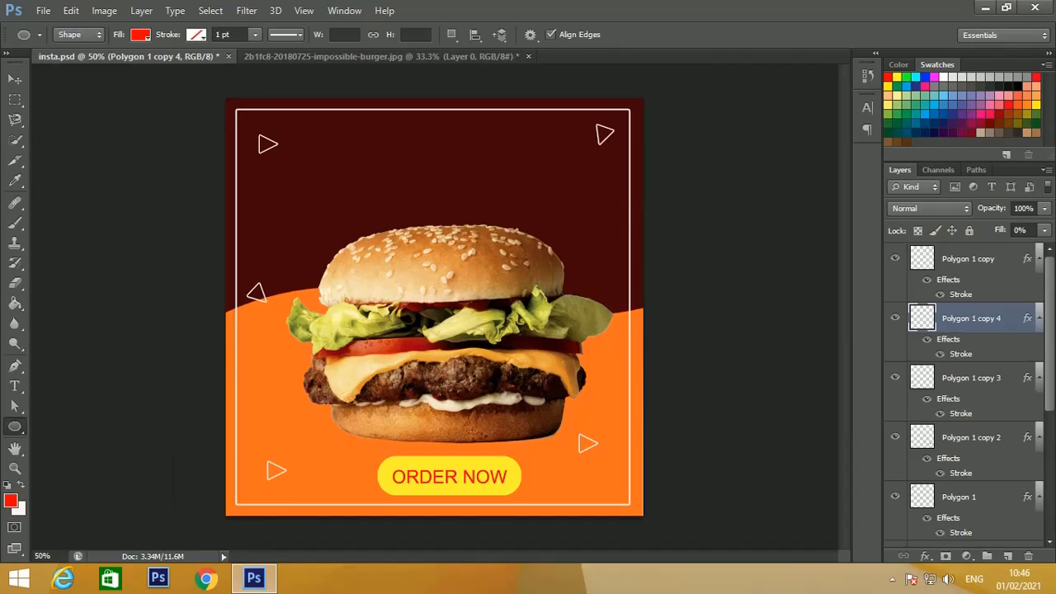
{"action": "left_click_drag", "start_coordinate": [326, 162], "coordinate": [340, 176]}
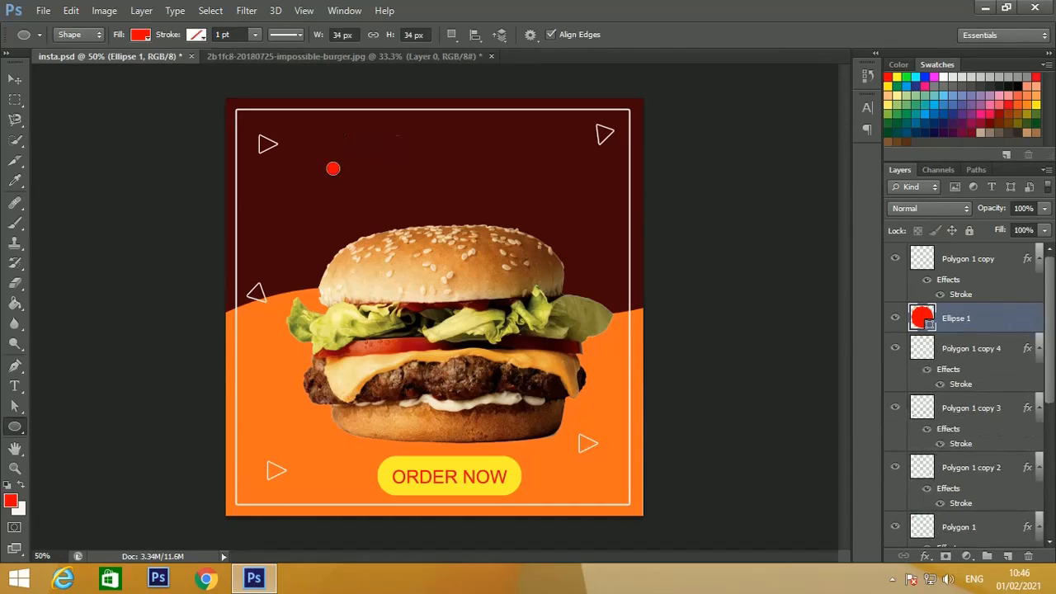
{"action": "right_click", "coordinate": [956, 318]}
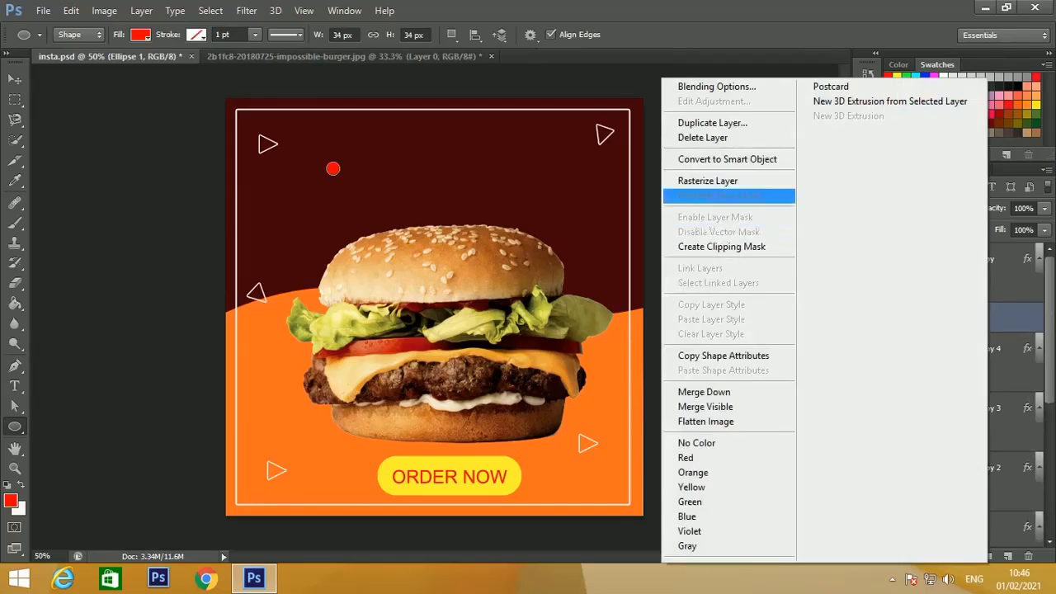
{"action": "left_click", "coordinate": [708, 181]}
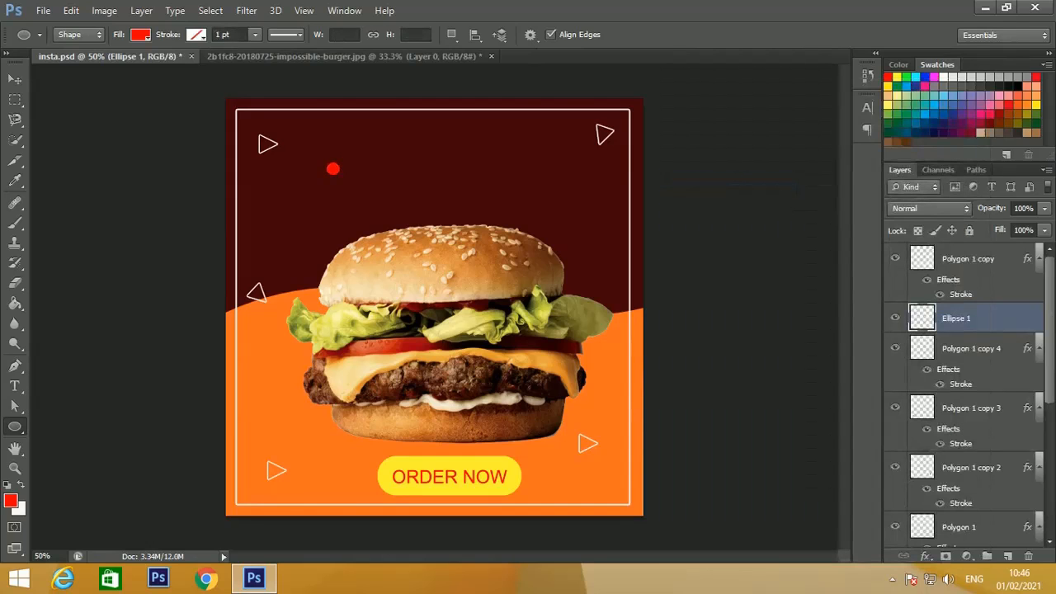
Give the red circle a 4 px white (ffffff) outside stroke
{"action": "left_click", "coordinate": [924, 556]}
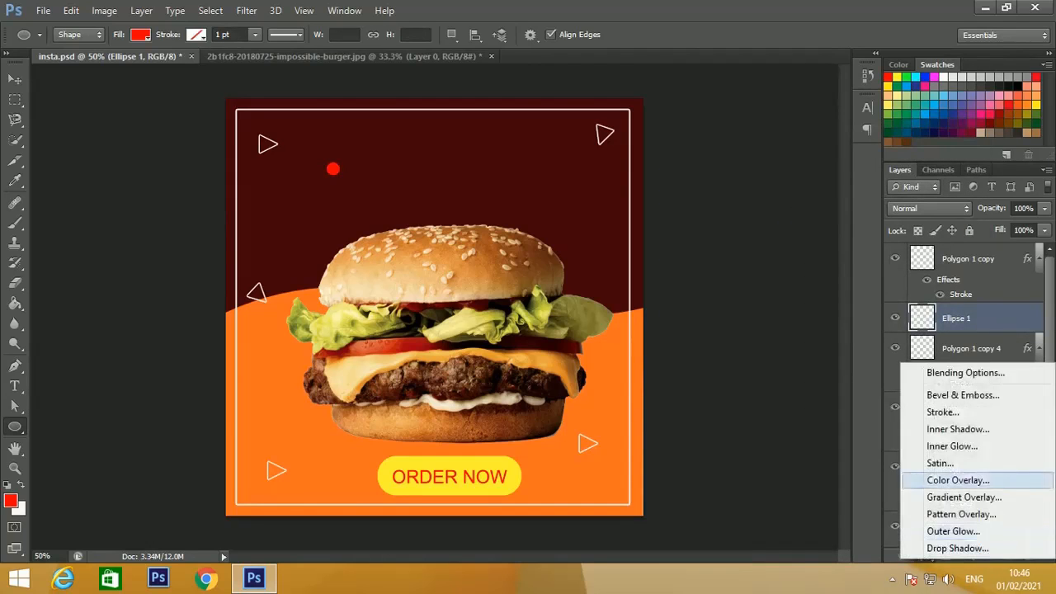
{"action": "left_click", "coordinate": [942, 412]}
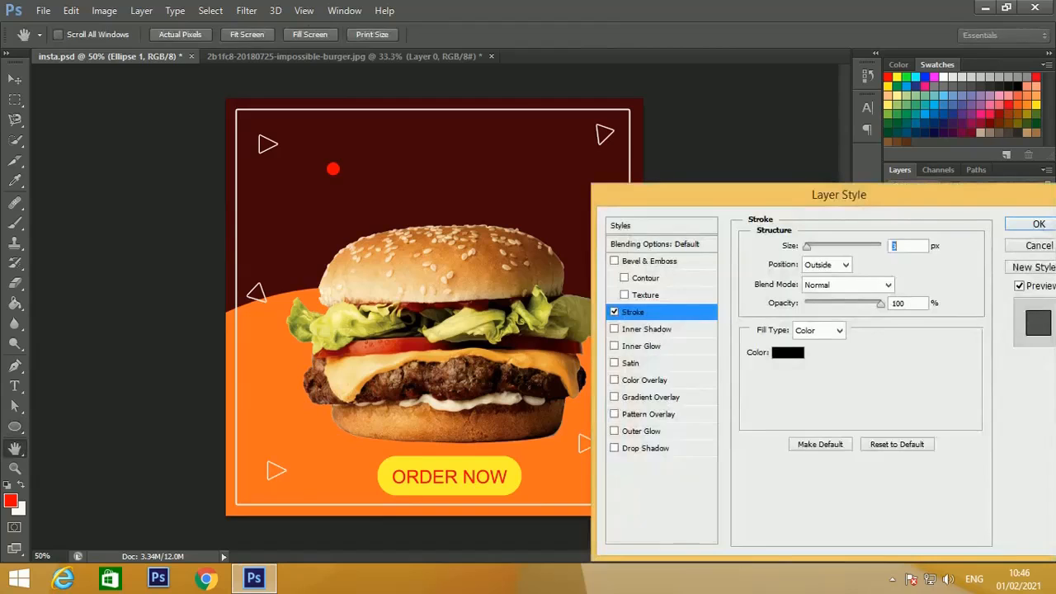
{"action": "left_click", "coordinate": [787, 352]}
{"action": "left_click", "coordinate": [603, 297]}
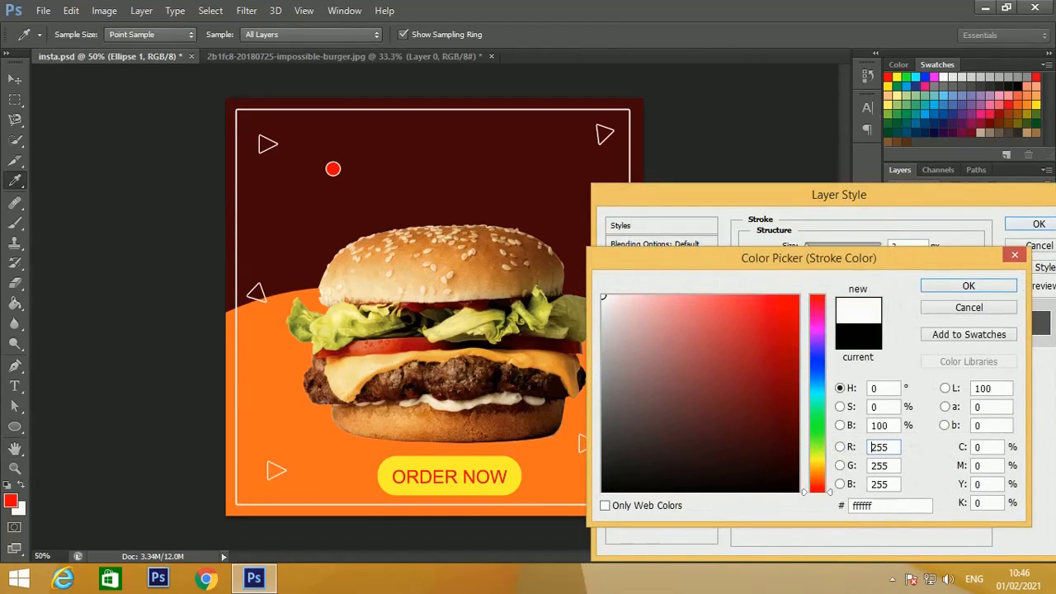
{"action": "key", "text": "Return"}
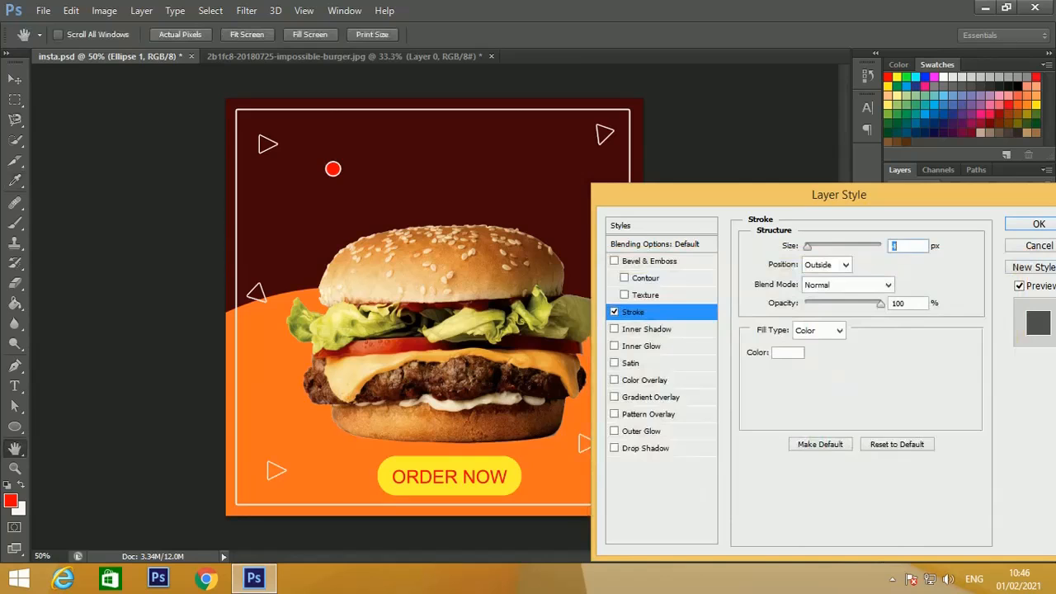
{"action": "left_click", "coordinate": [1038, 224]}
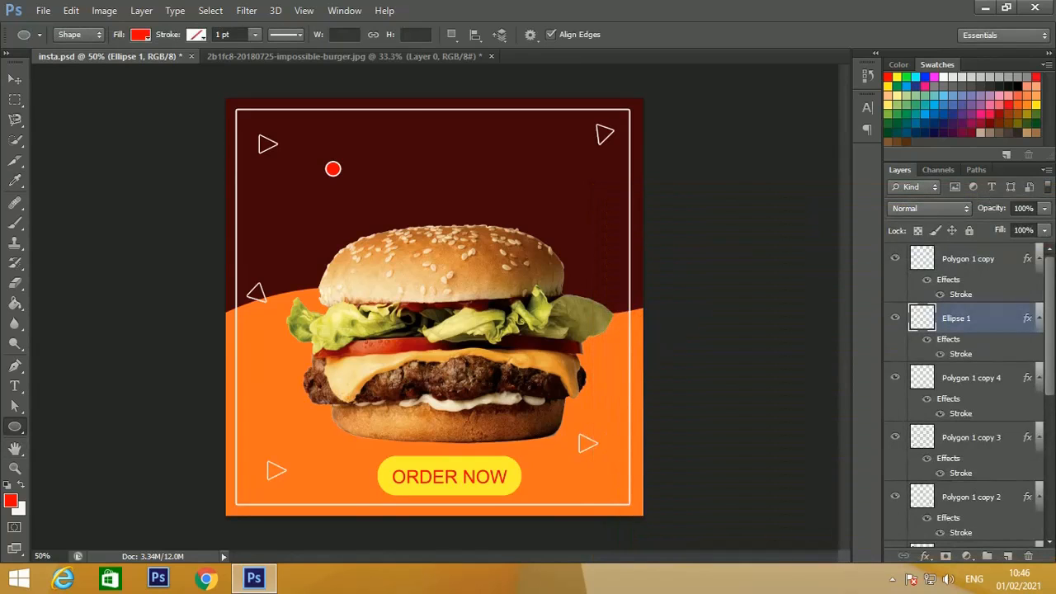
Set the circle layer's fill to 0% to leave only its white outline
{"action": "left_click", "coordinate": [1044, 208]}
{"action": "left_click", "coordinate": [981, 259]}
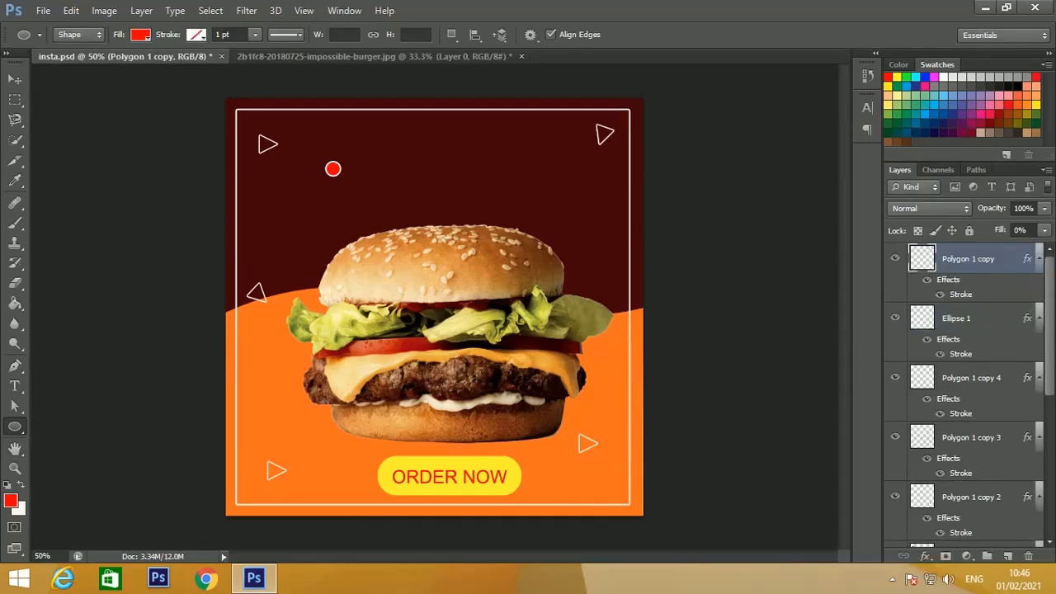
{"action": "key", "text": "v"}
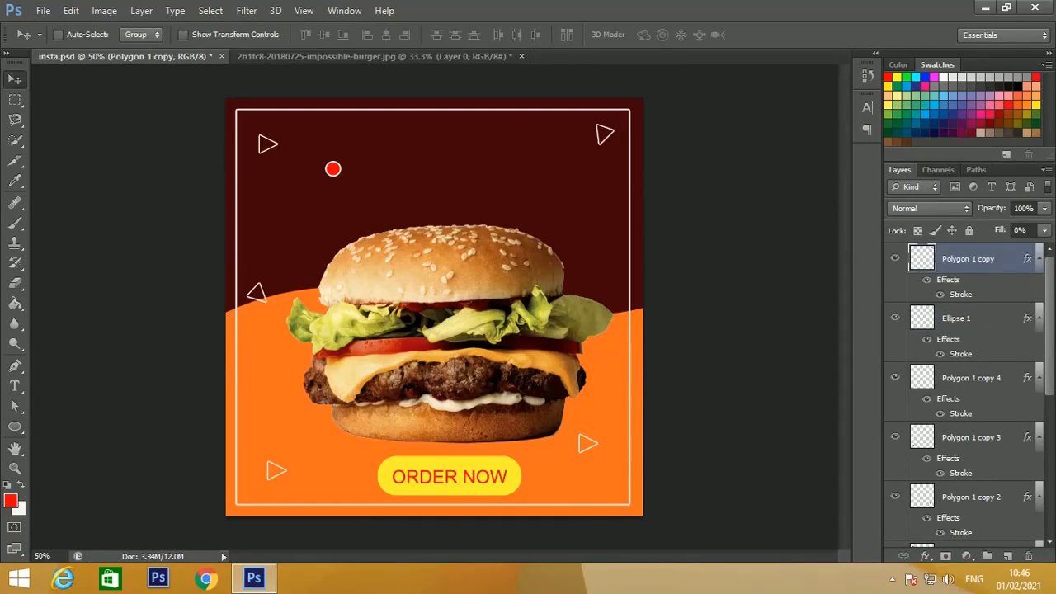
{"action": "right_click", "coordinate": [332, 170]}
{"action": "left_click", "coordinate": [363, 180]}
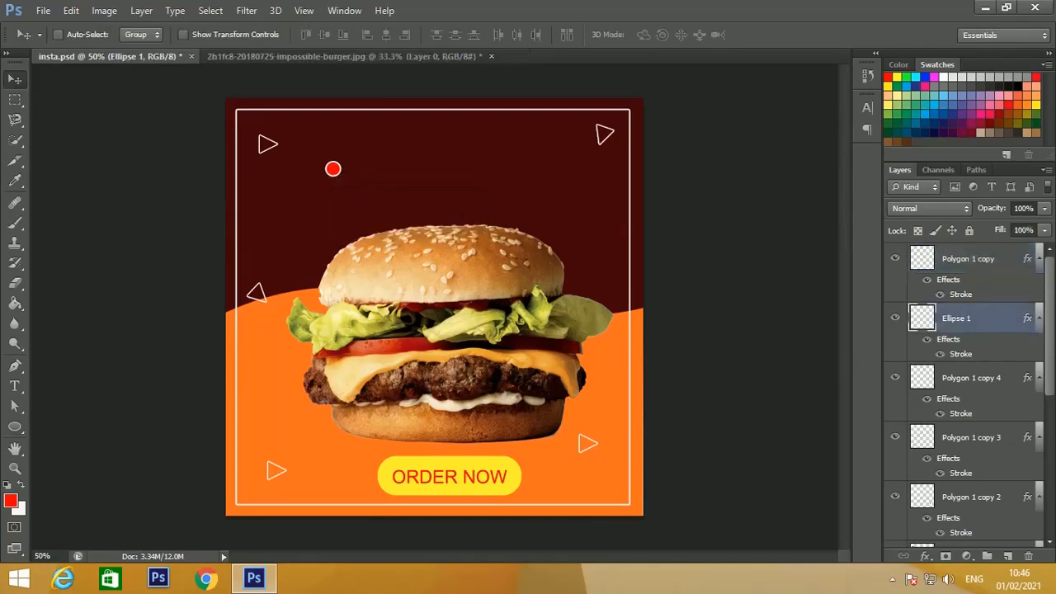
{"action": "left_click", "coordinate": [1024, 231]}
{"action": "left_click", "coordinate": [1044, 231]}
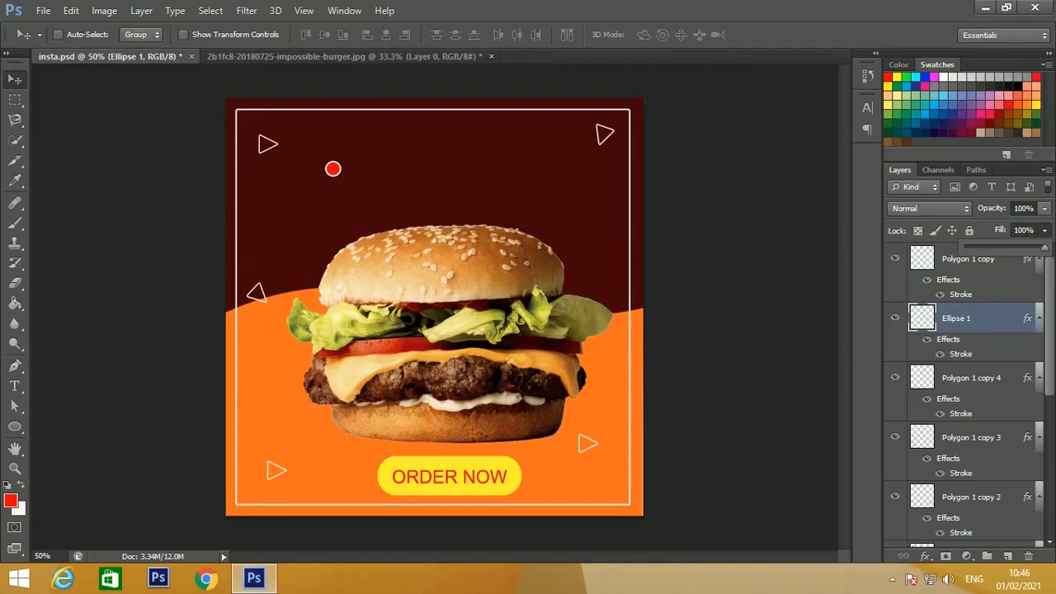
{"action": "left_click_drag", "start_coordinate": [1045, 248], "coordinate": [965, 248]}
Shrink the circle outline and duplicate it into a loose cluster of six circles above the burger's left side
{"action": "key", "text": "ctrl+t"}
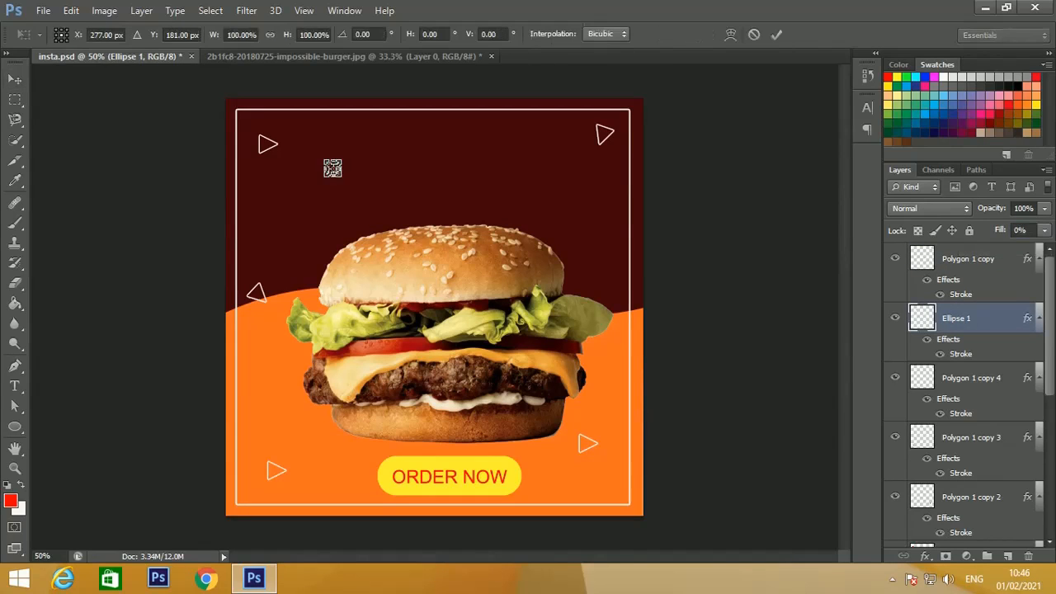
{"action": "left_click", "coordinate": [333, 168]}
{"action": "key", "text": "Return"}
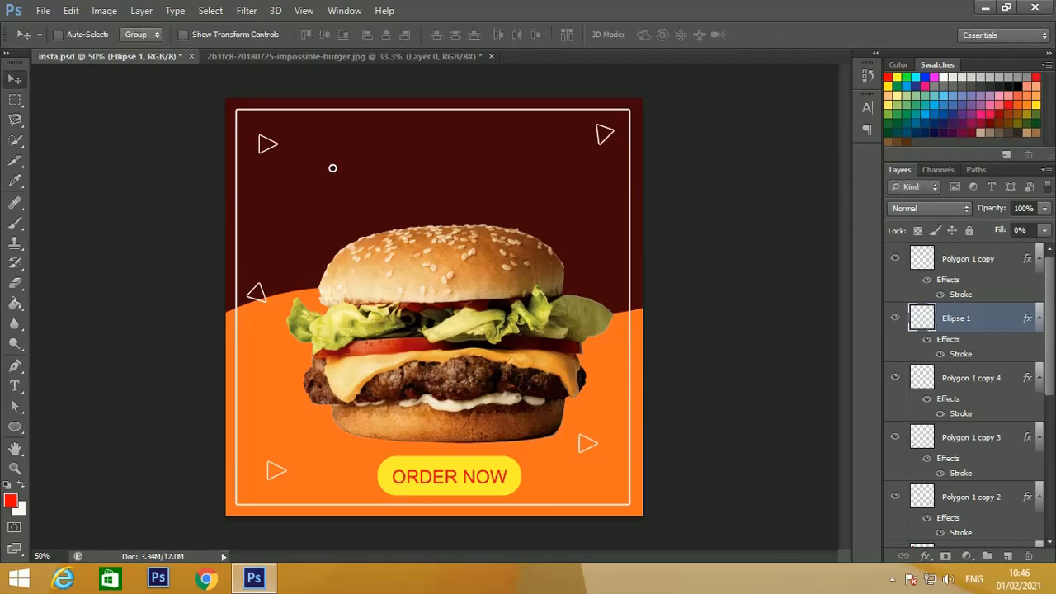
{"action": "left_click_drag", "start_coordinate": [333, 168], "coordinate": [325, 197]}
{"action": "left_click_drag", "start_coordinate": [349, 210], "coordinate": [364, 193]}
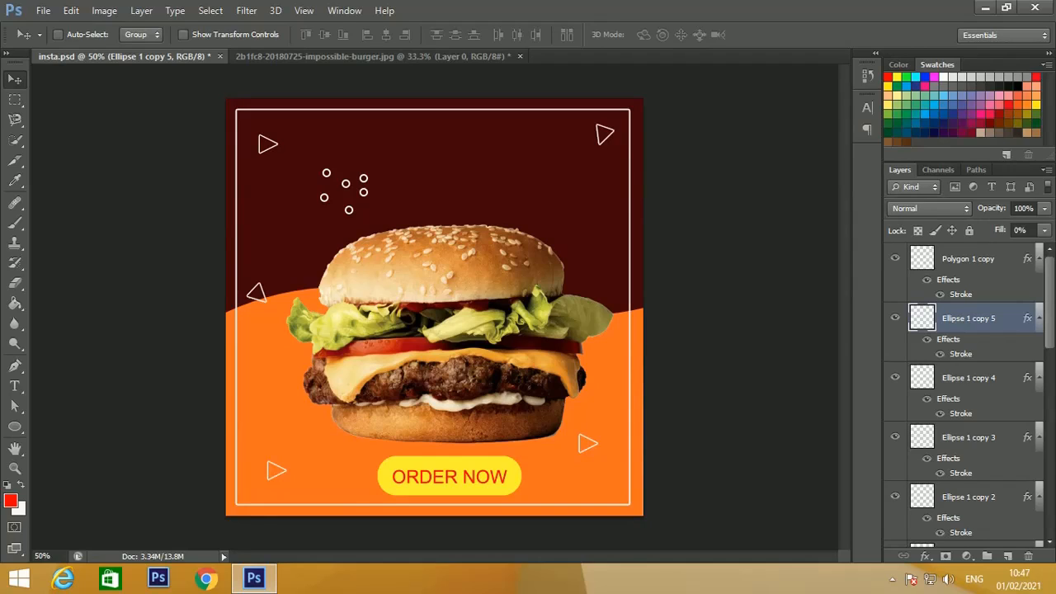
Draw a golden yellow (ffdf05) ellipse, about 390 by 182 px, above the burger's right side
{"action": "left_click", "coordinate": [14, 426]}
{"action": "left_click", "coordinate": [15, 180]}
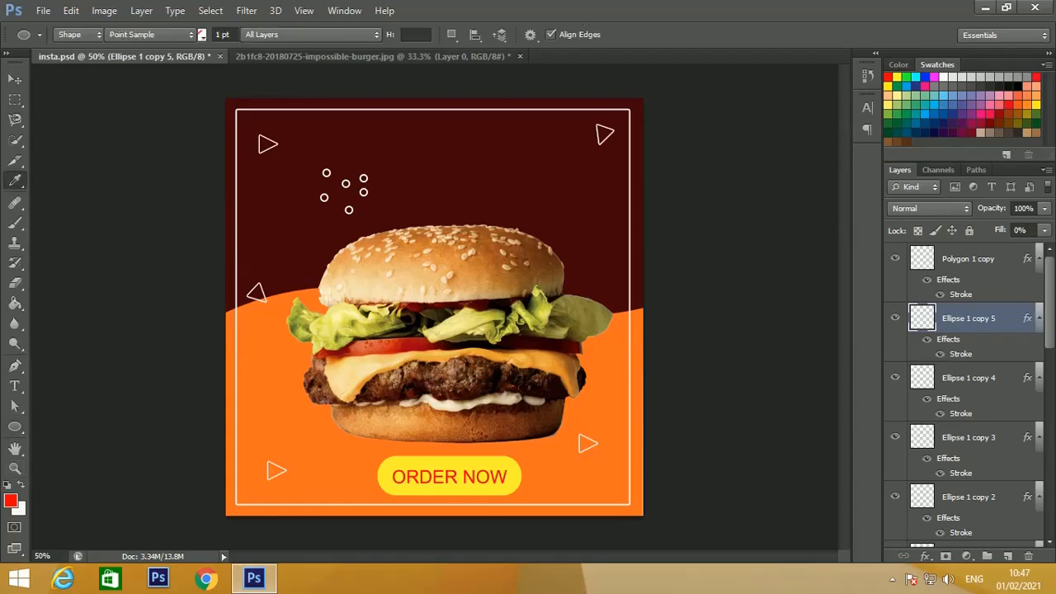
{"action": "left_click", "coordinate": [10, 500]}
{"action": "left_click", "coordinate": [787, 361]}
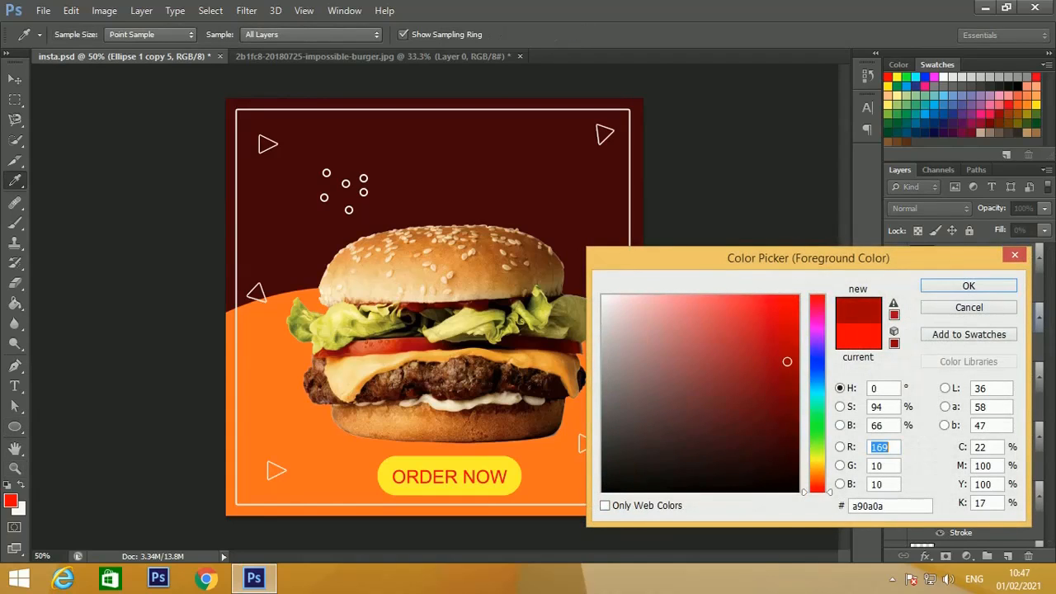
{"action": "left_click", "coordinate": [818, 464]}
{"action": "left_click_drag", "start_coordinate": [789, 298], "coordinate": [793, 295]}
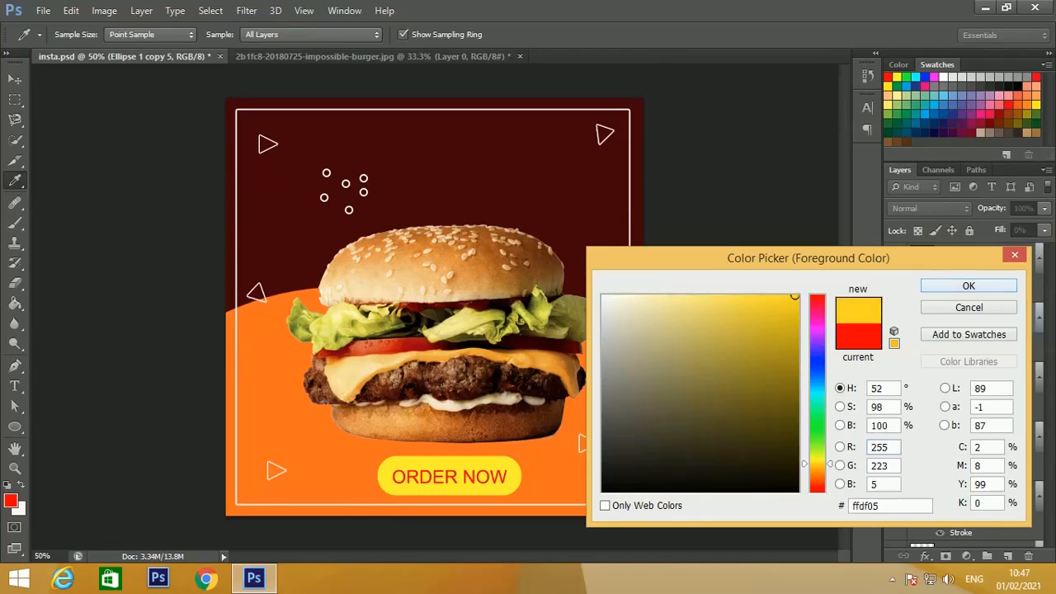
{"action": "left_click", "coordinate": [968, 286]}
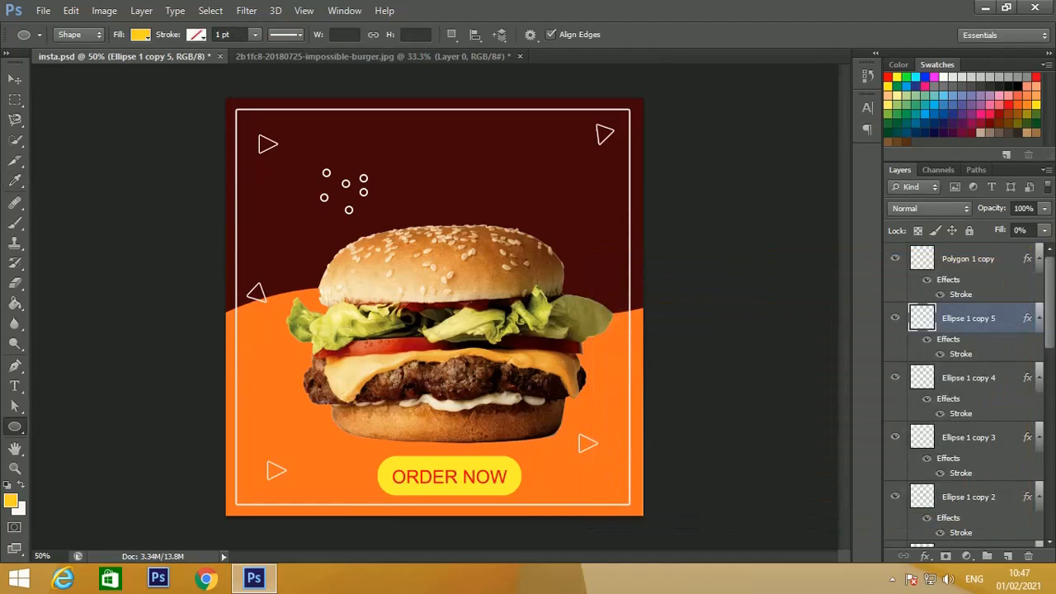
{"action": "left_click_drag", "start_coordinate": [444, 160], "coordinate": [595, 231]}
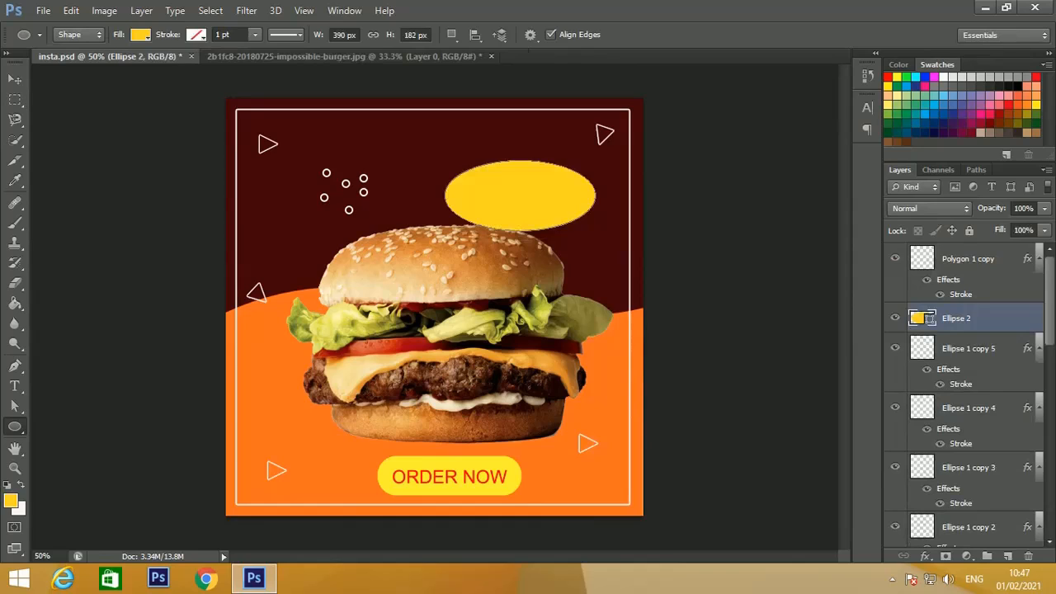
Move the yellow ellipse up so it sits centred above the burger
{"action": "key", "text": "v"}
{"action": "right_click", "coordinate": [497, 188]}
{"action": "left_click", "coordinate": [528, 198]}
{"action": "left_click_drag", "start_coordinate": [528, 199], "coordinate": [450, 174]}
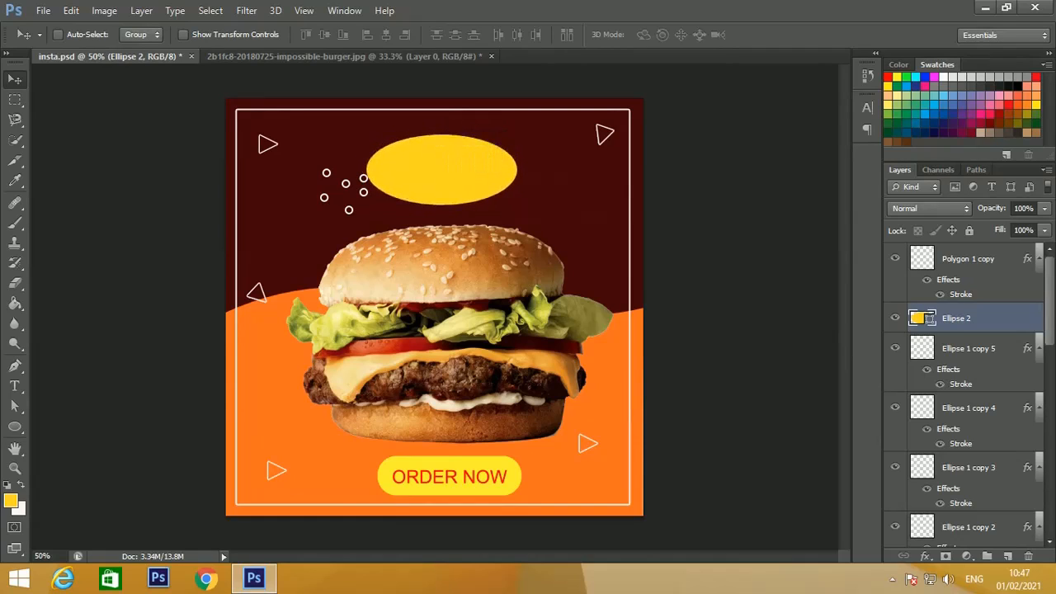
{"action": "right_click", "coordinate": [358, 176]}
{"action": "left_click", "coordinate": [388, 190]}
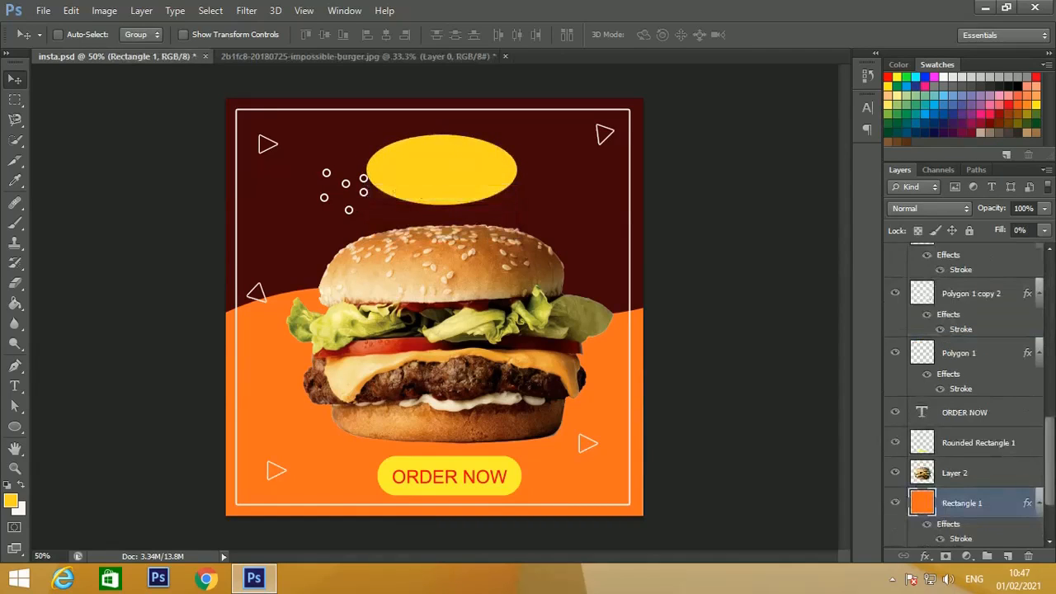
{"action": "left_click_drag", "start_coordinate": [389, 189], "coordinate": [374, 182]}
{"action": "key", "text": "ctrl+z"}
{"action": "right_click", "coordinate": [363, 182]}
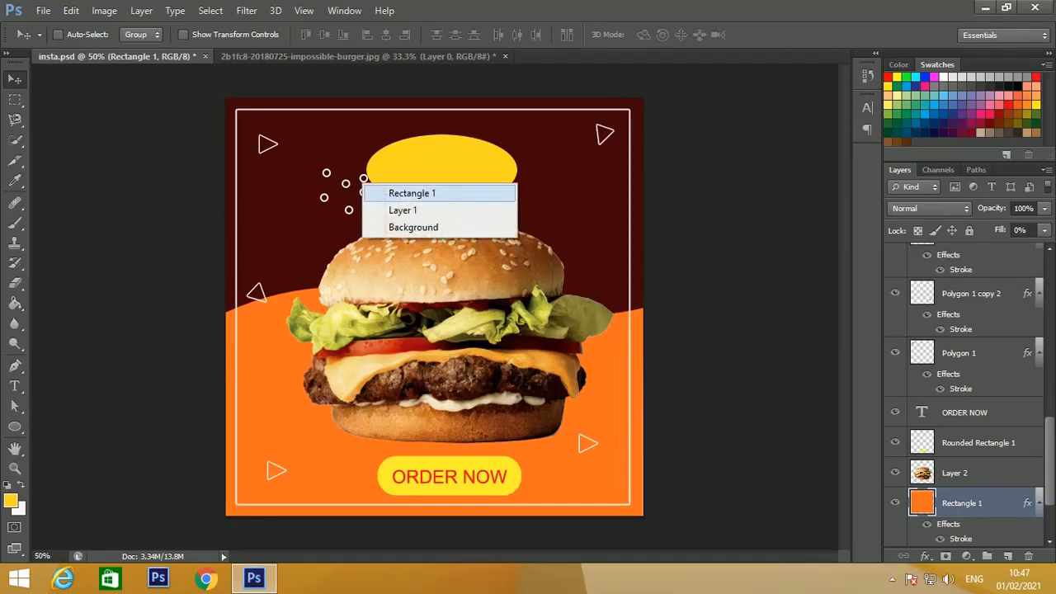
{"action": "left_click", "coordinate": [396, 193]}
Move the small circle outline touching the yellow ellipse up and left, back into the circle cluster
{"action": "key", "text": "ctrl+plus"}
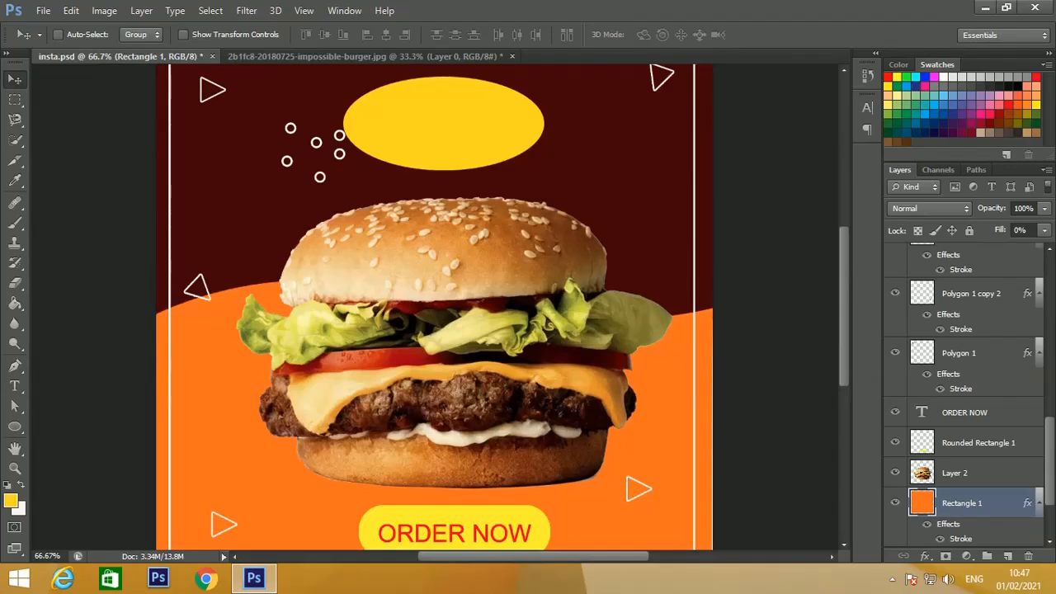
{"action": "right_click", "coordinate": [341, 141]}
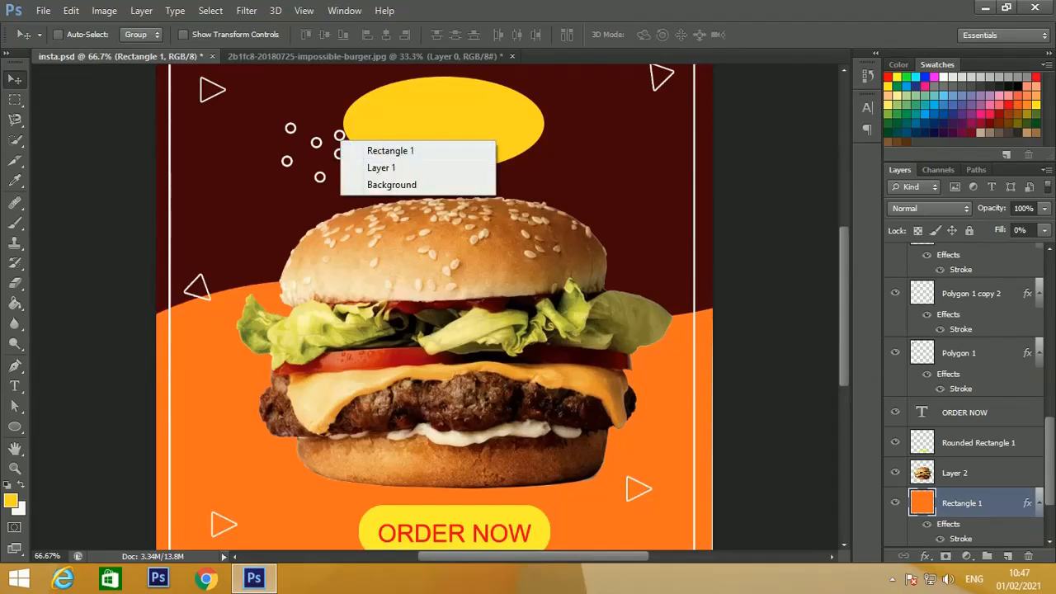
{"action": "left_click", "coordinate": [336, 137]}
{"action": "right_click", "coordinate": [337, 138]}
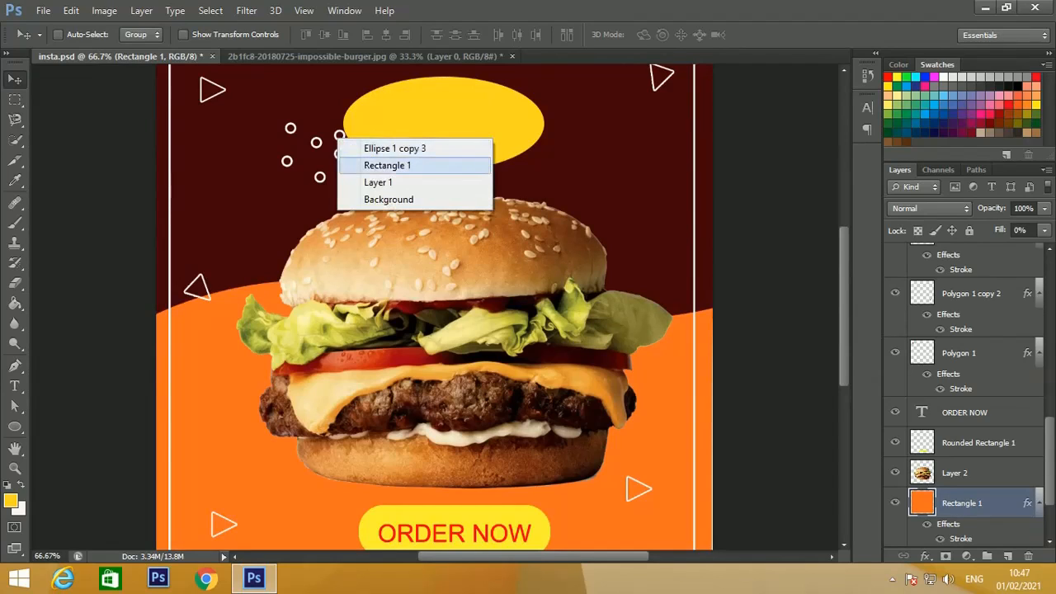
{"action": "left_click", "coordinate": [394, 148]}
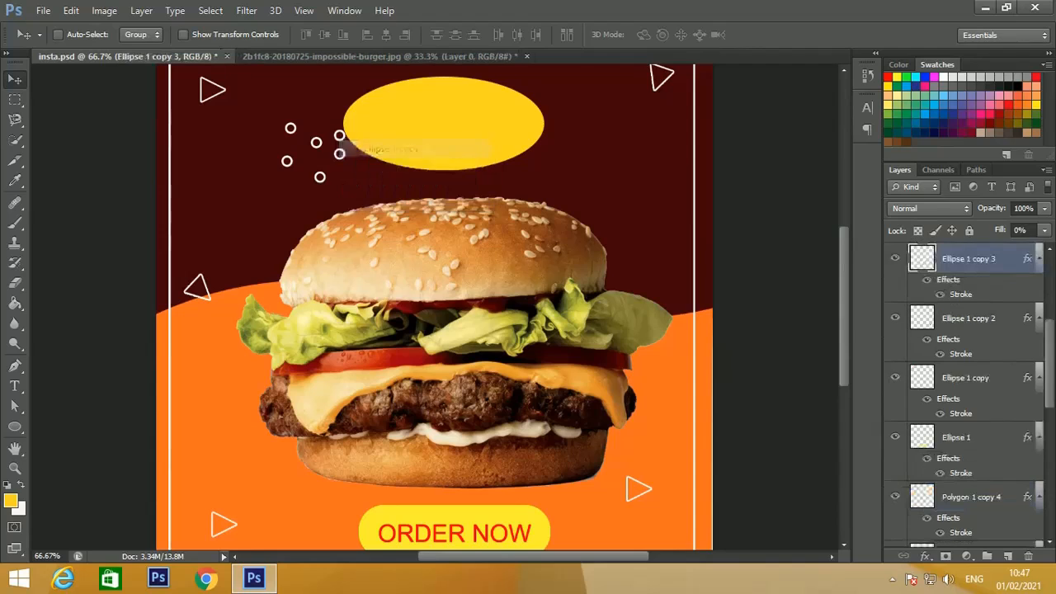
{"action": "left_click_drag", "start_coordinate": [339, 135], "coordinate": [323, 121]}
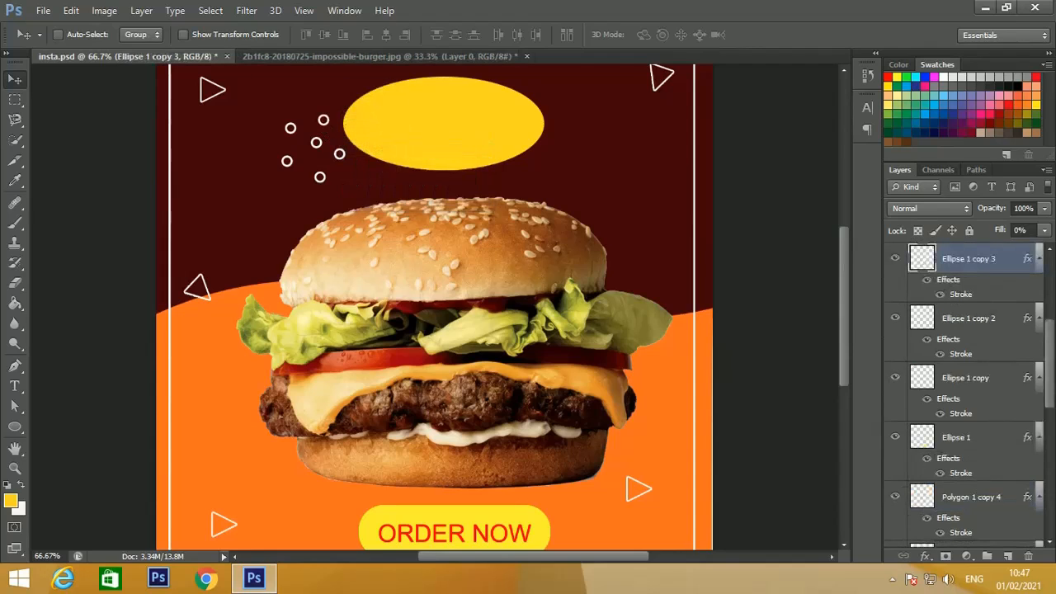
Delete the yellow ellipse above the burger
{"action": "key", "text": "ctrl+minus"}
{"action": "key", "text": "ctrl+minus"}
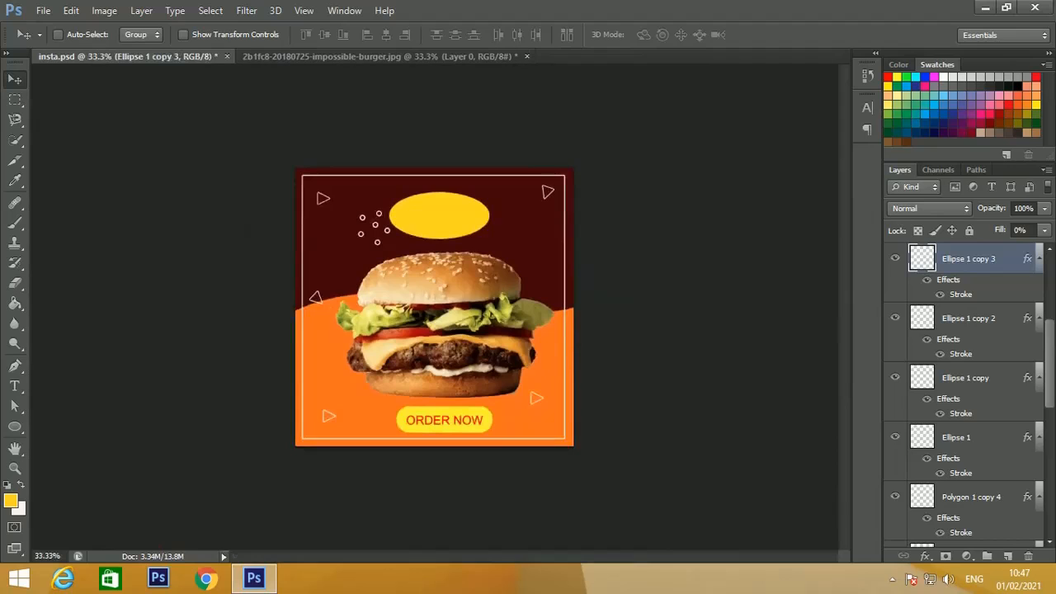
{"action": "right_click", "coordinate": [485, 216]}
{"action": "left_click", "coordinate": [506, 223]}
{"action": "left_click_drag", "start_coordinate": [493, 207], "coordinate": [501, 213]}
{"action": "key", "text": "Delete"}
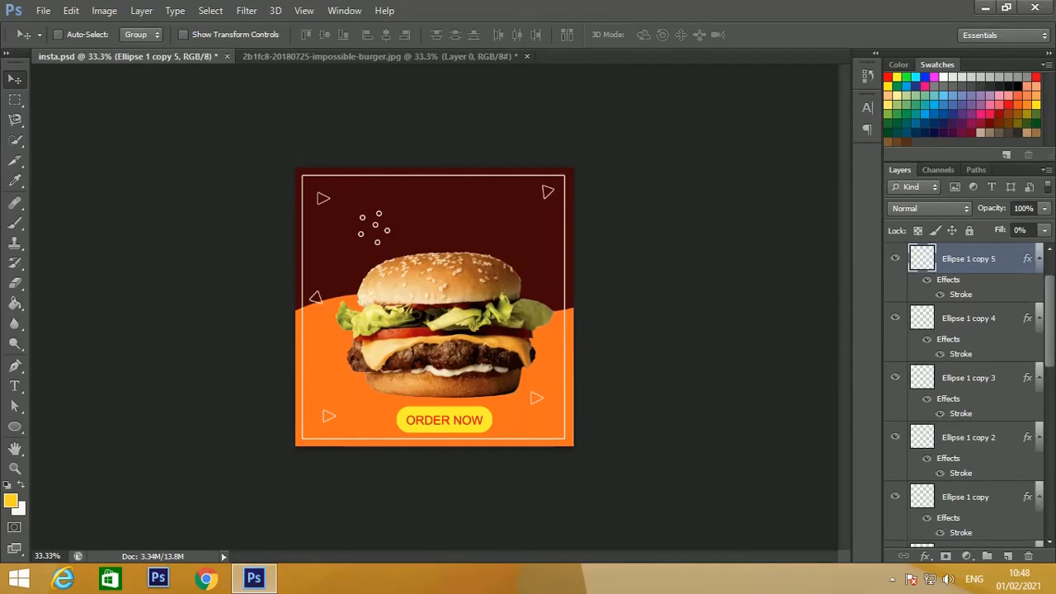
Add a white 10 pt Arial title reading "Delcious" on the dark red area above the burger
{"action": "key", "text": "t"}
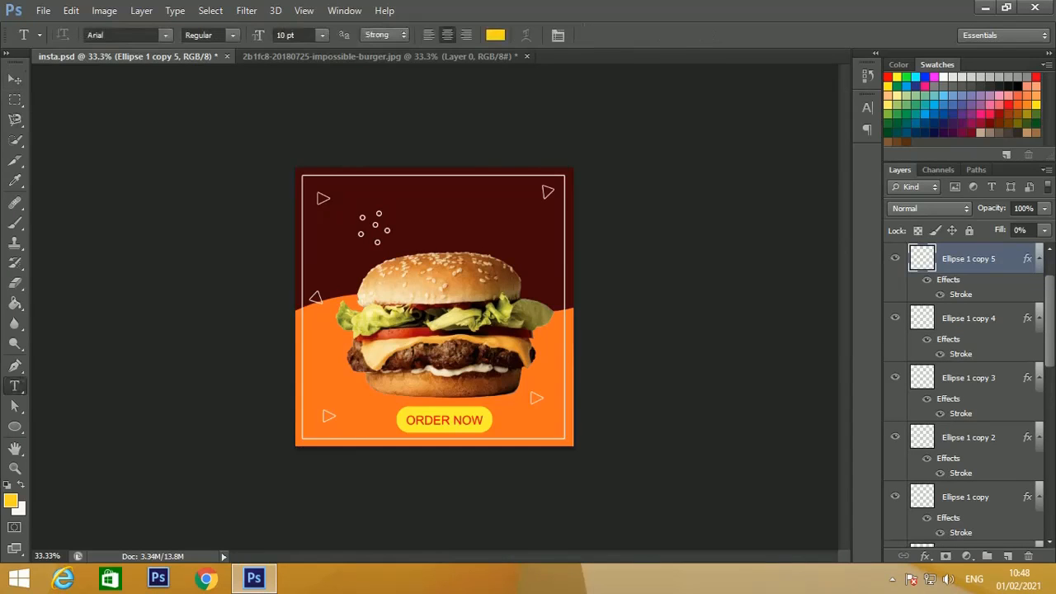
{"action": "key", "text": "x"}
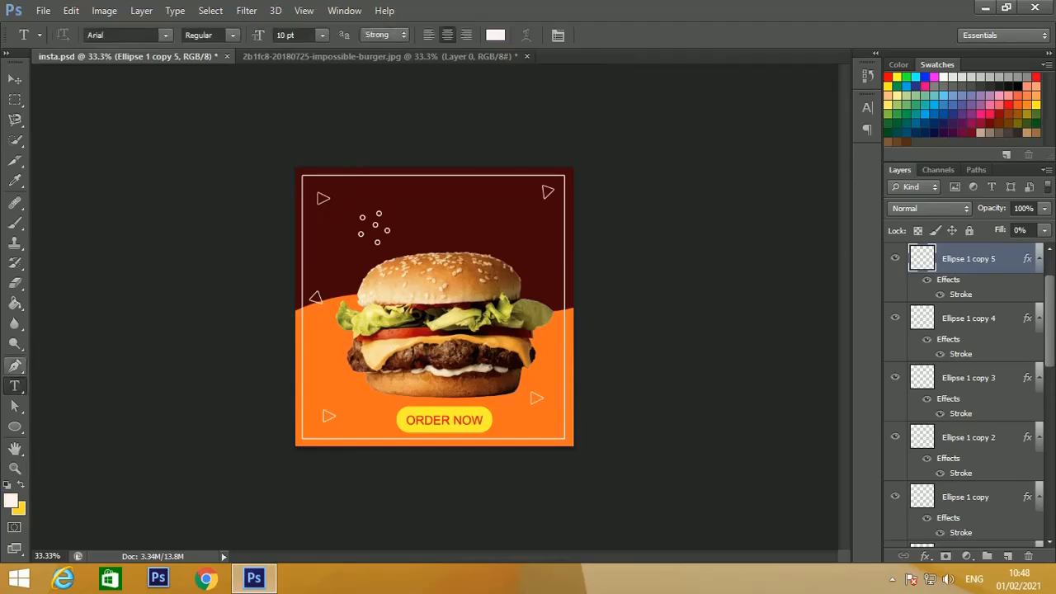
{"action": "left_click", "coordinate": [411, 203]}
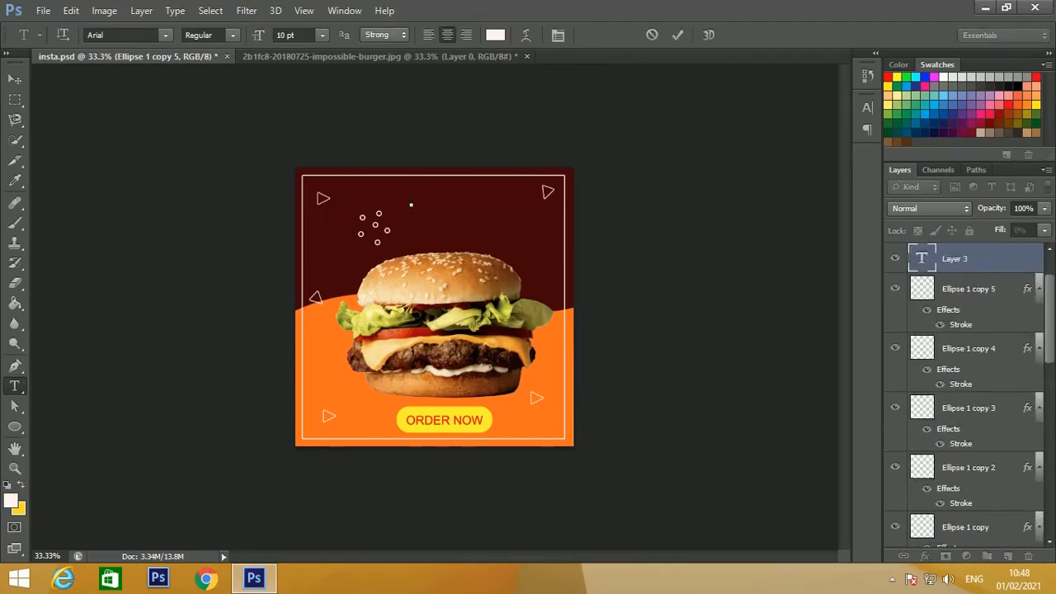
{"action": "type", "text": "Delcious"}
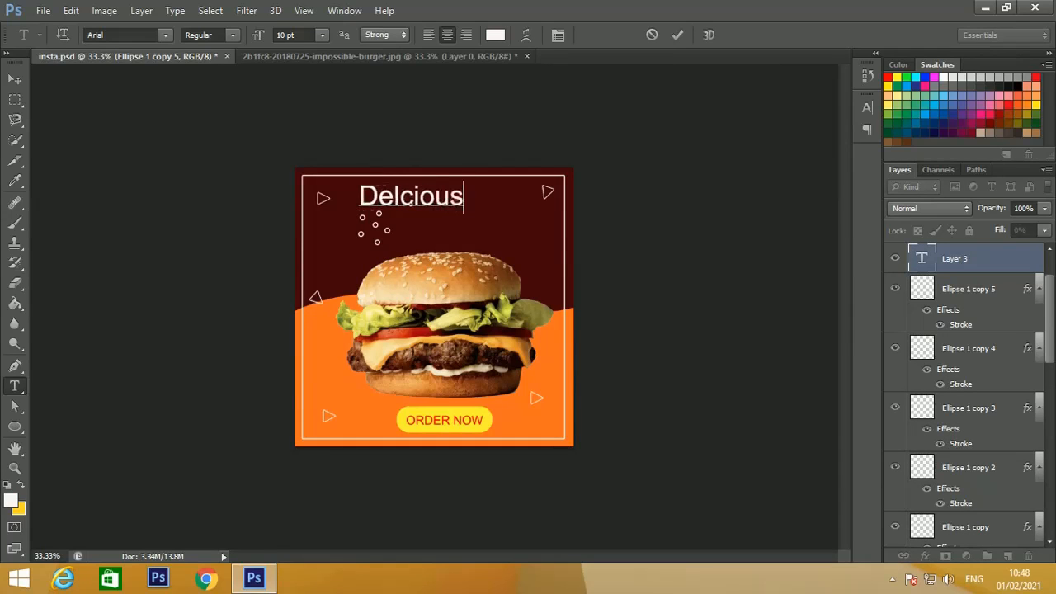
{"action": "left_click", "coordinate": [15, 79]}
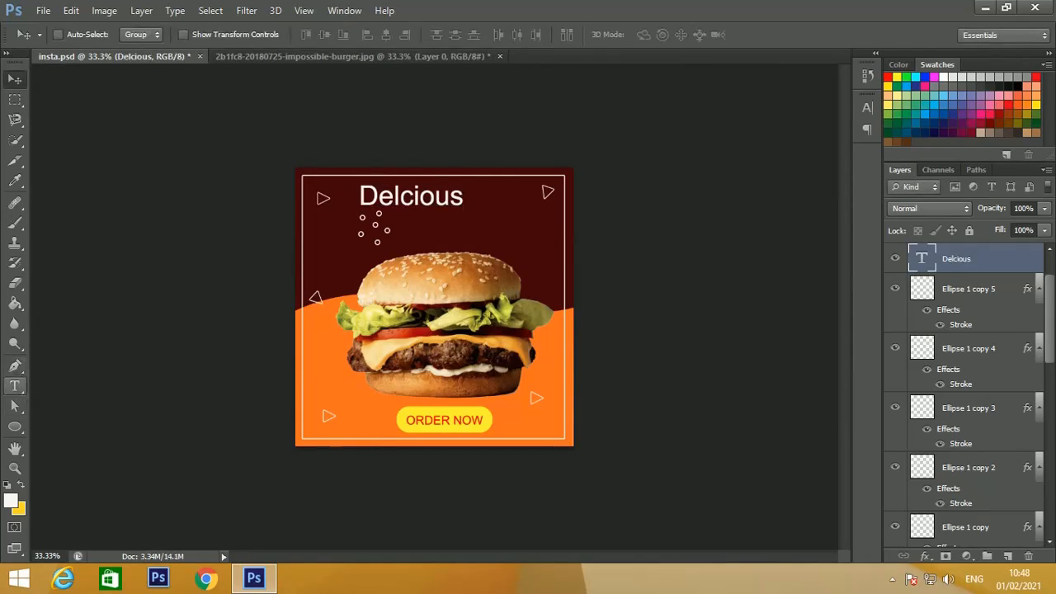
Add a second line reading "plaza" to the title text
{"action": "left_click", "coordinate": [15, 385]}
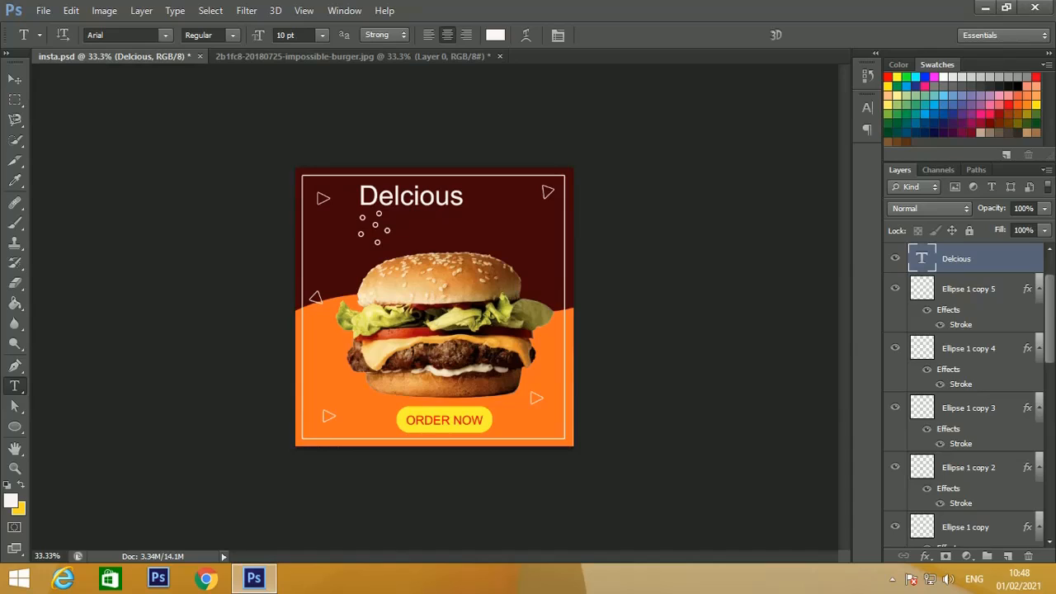
{"action": "left_click", "coordinate": [411, 196]}
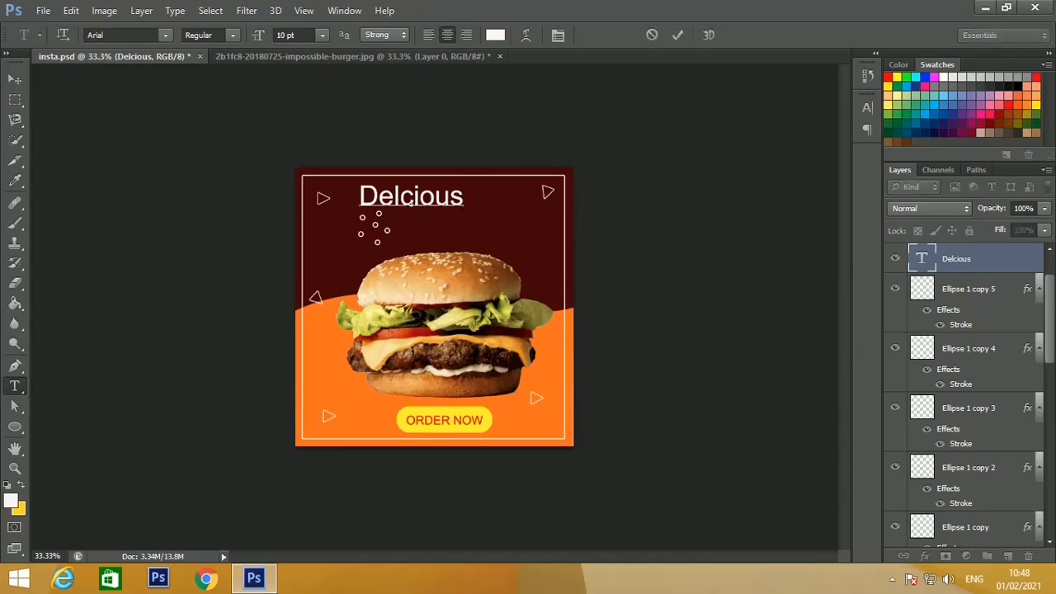
{"action": "key", "text": "Return"}
{"action": "type", "text": "plaza"}
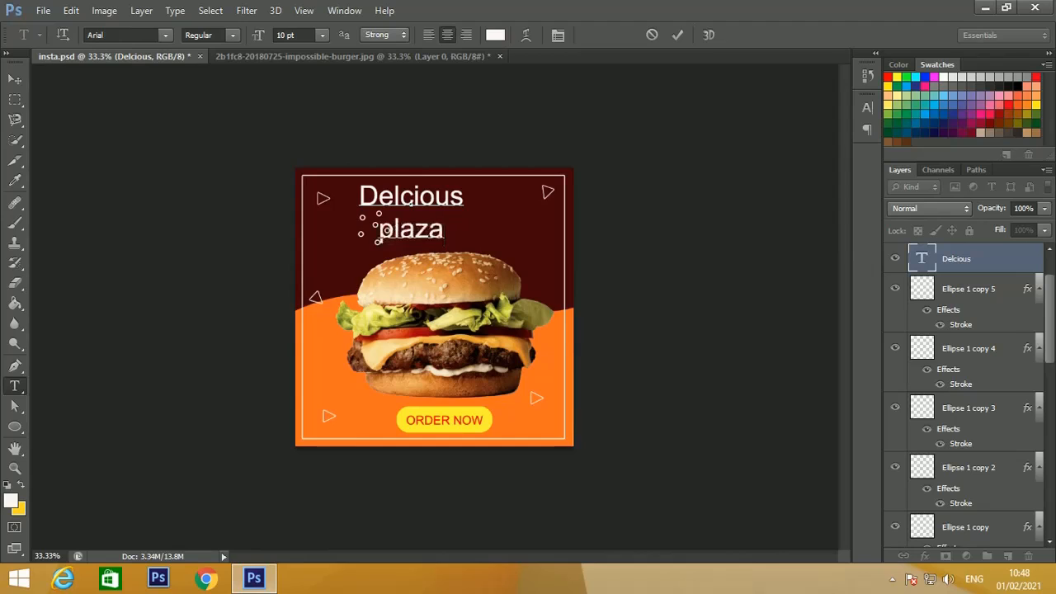
Set both title lines in the Bulletto Killa font and centre the title just above the burger
{"action": "key", "text": "ctrl+a"}
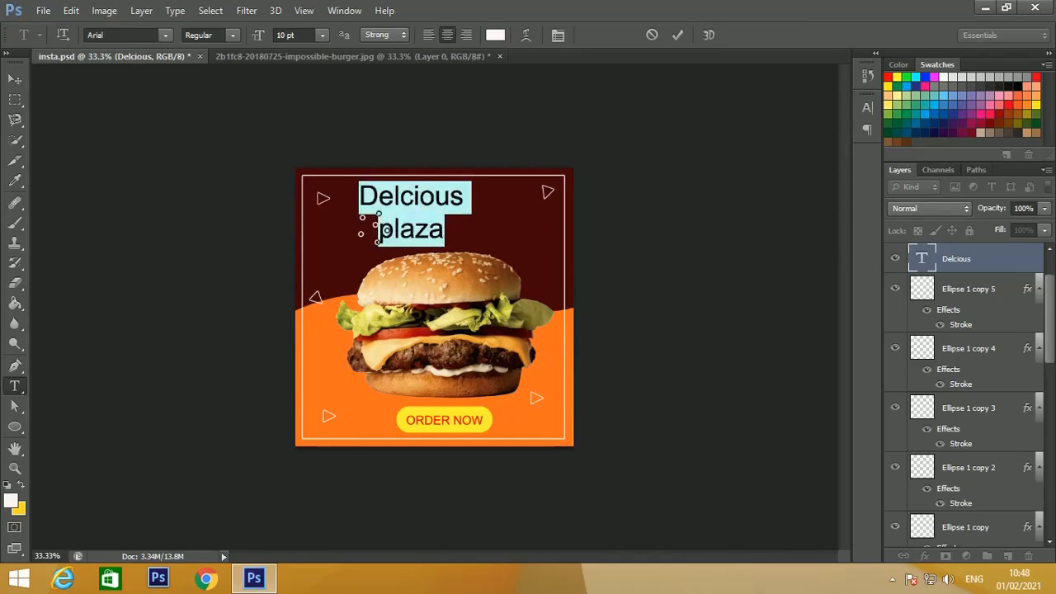
{"action": "left_click", "coordinate": [165, 35]}
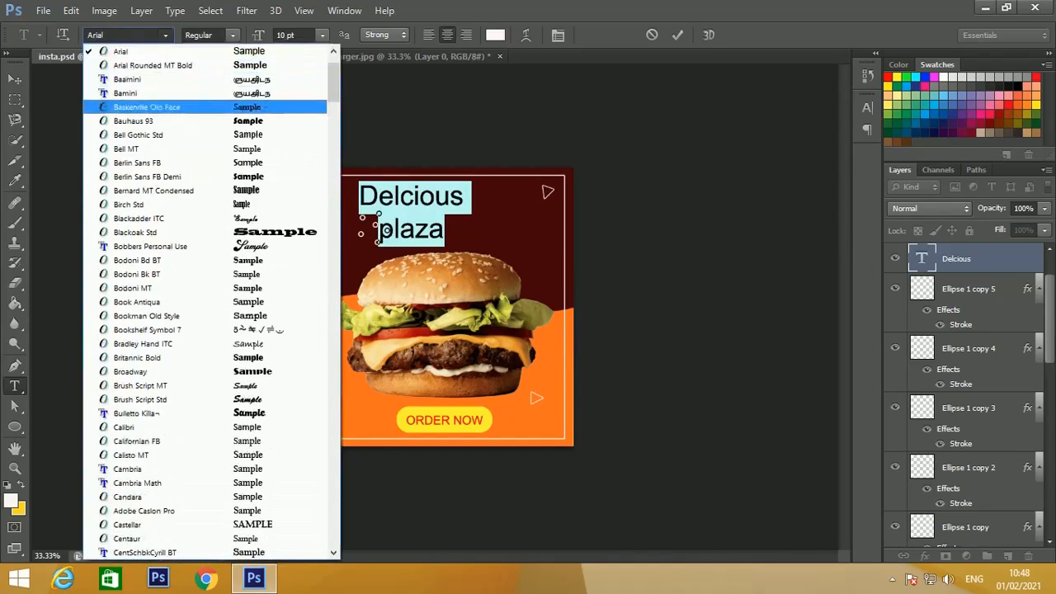
{"action": "key", "text": "Down"}
{"action": "key", "text": "Down"}
{"action": "key", "text": "Down"}
{"action": "key", "text": "Down"}
{"action": "key", "text": "Down"}
{"action": "key", "text": "Down"}
{"action": "key", "text": "Down"}
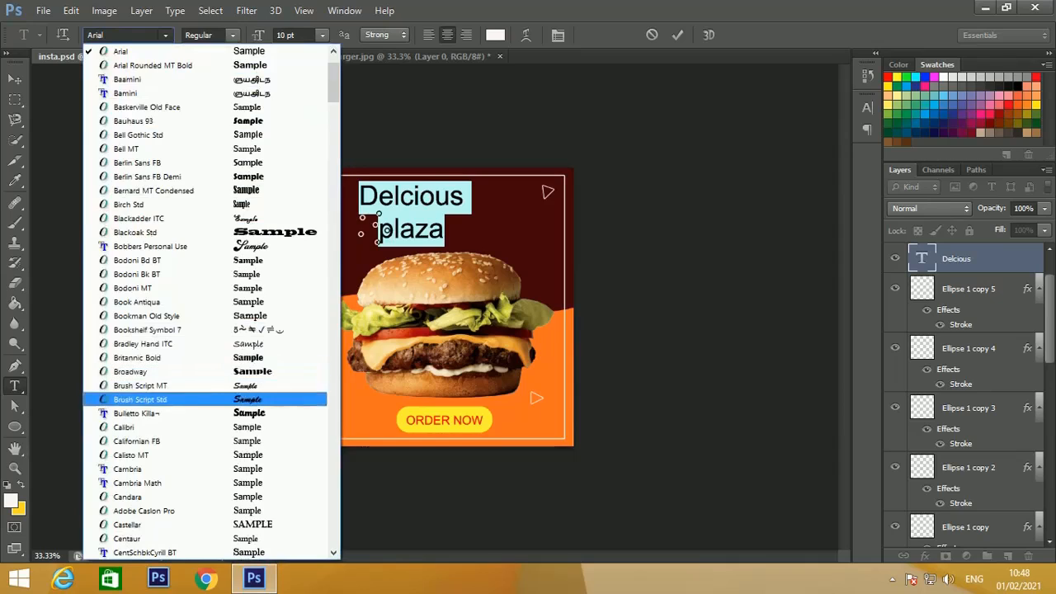
{"action": "key", "text": "Return"}
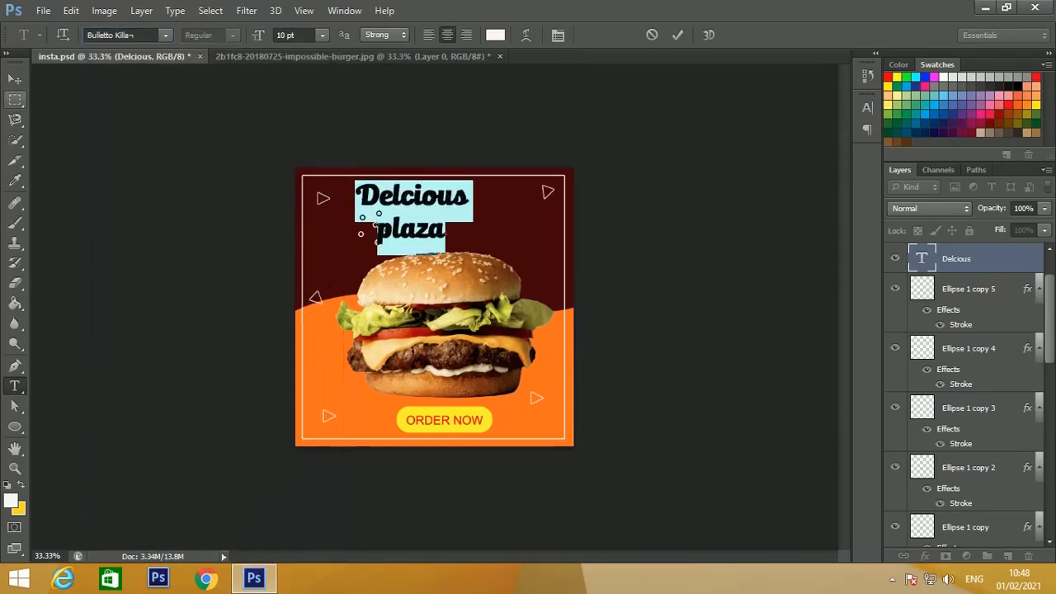
{"action": "left_click", "coordinate": [15, 78]}
{"action": "left_click_drag", "start_coordinate": [422, 179], "coordinate": [451, 184]}
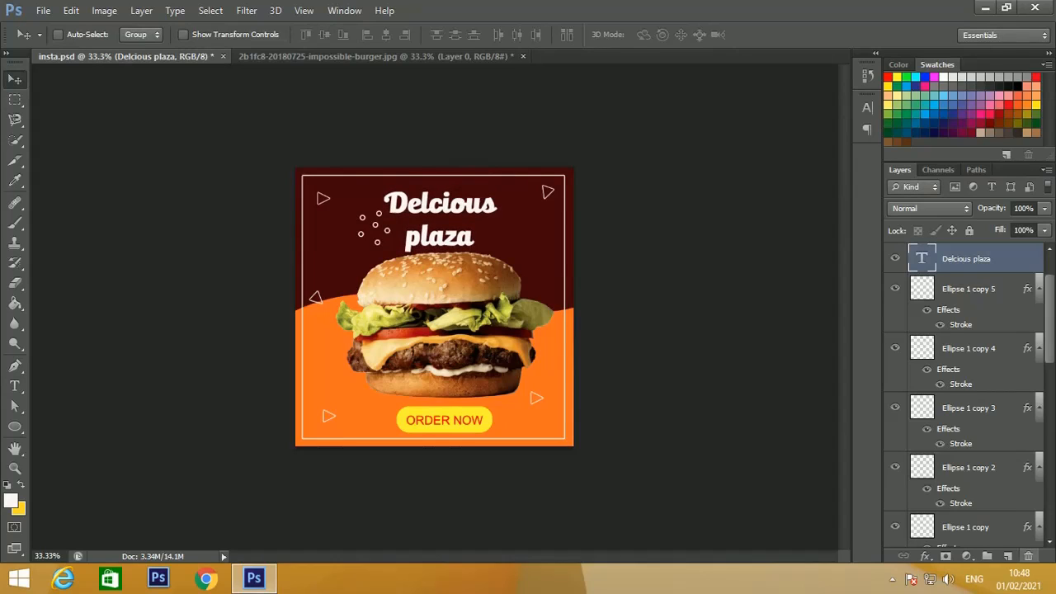
Give the title a 3 px red (ff0606) outside stroke
{"action": "left_click", "coordinate": [924, 556]}
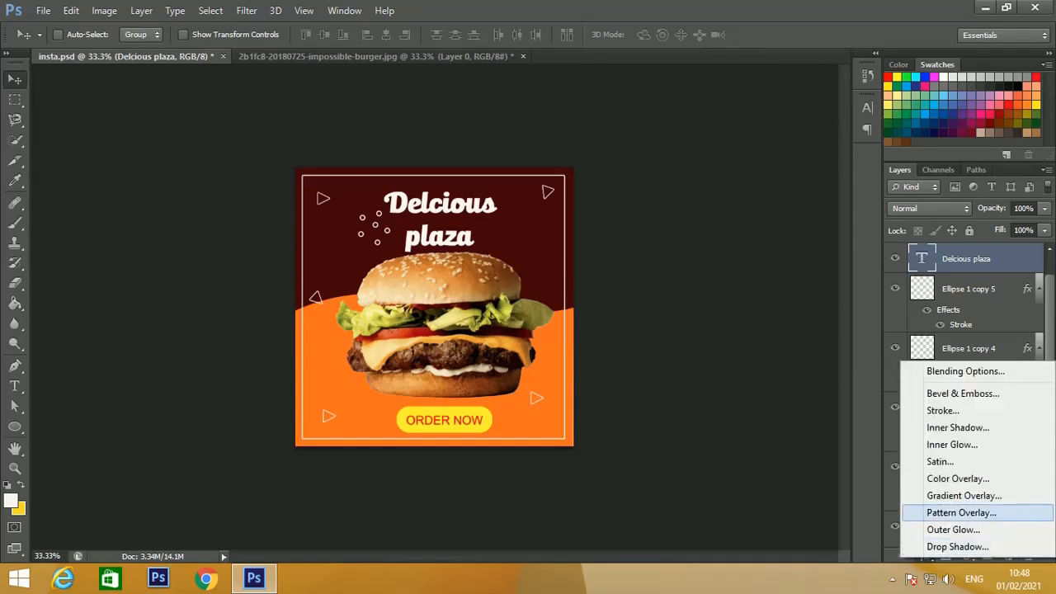
{"action": "left_click", "coordinate": [943, 410]}
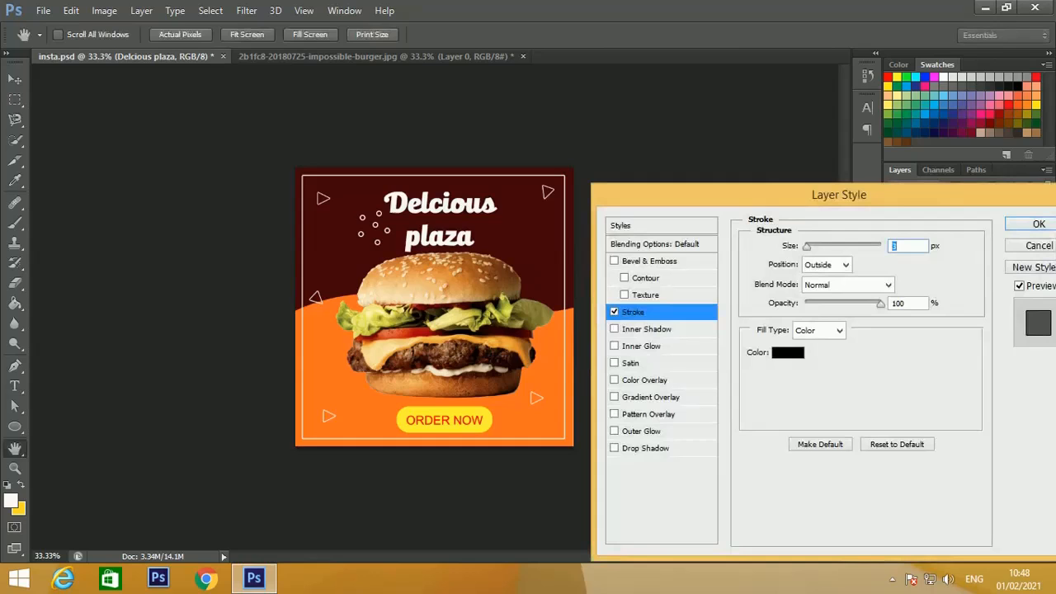
{"action": "left_click", "coordinate": [787, 352]}
{"action": "left_click_drag", "start_coordinate": [779, 352], "coordinate": [795, 295]}
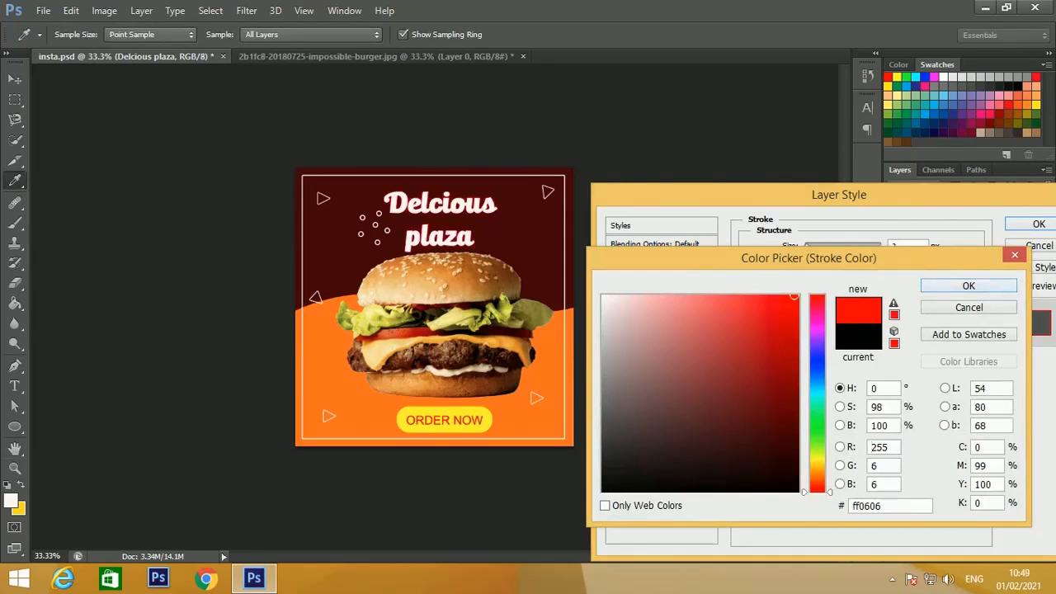
{"action": "left_click", "coordinate": [968, 286]}
{"action": "left_click_drag", "start_coordinate": [808, 247], "coordinate": [809, 247]}
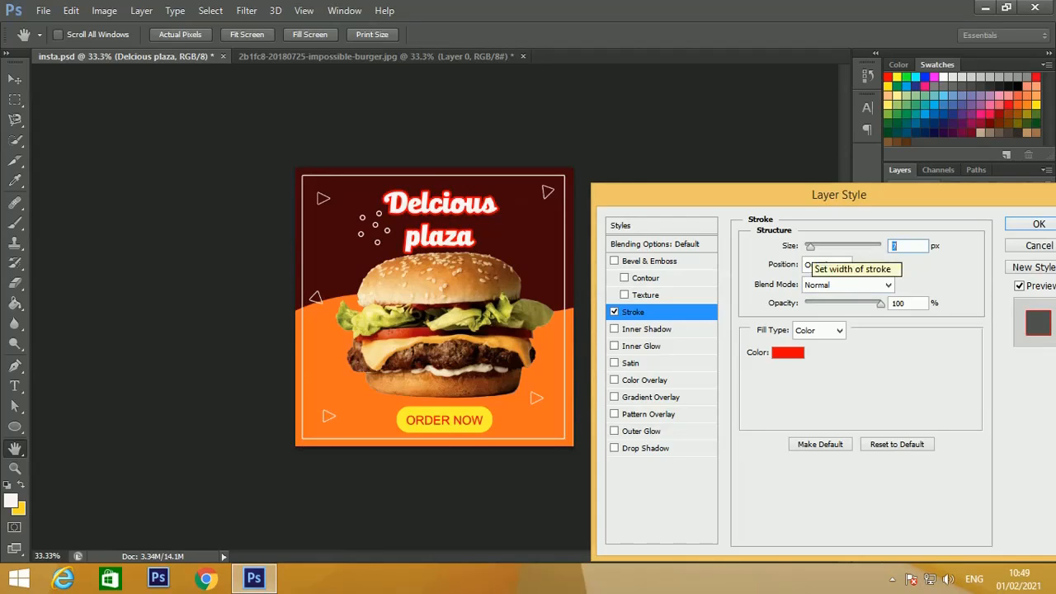
{"action": "left_click_drag", "start_coordinate": [810, 246], "coordinate": [807, 246]}
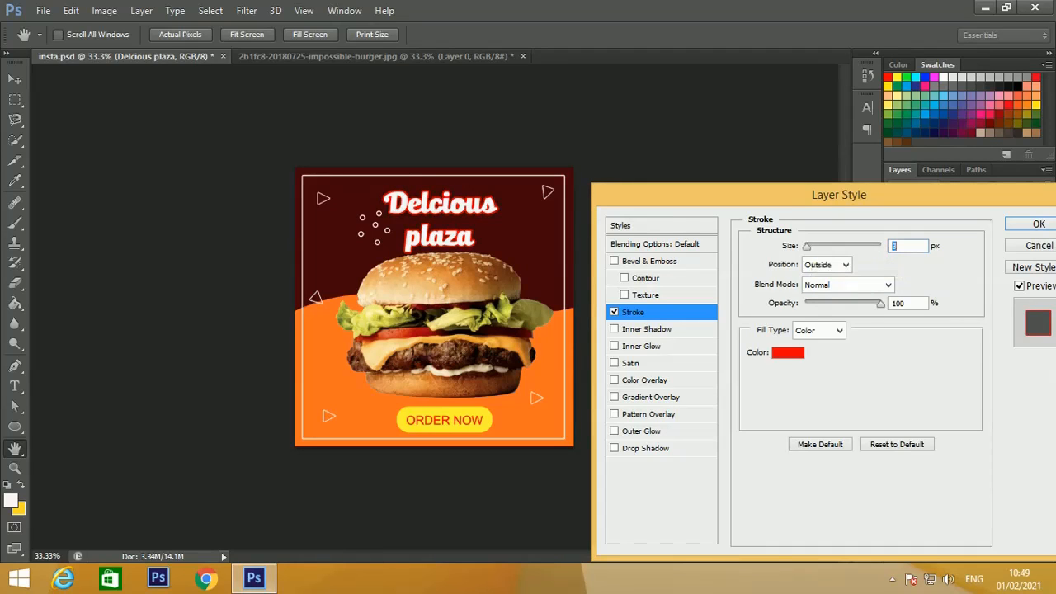
{"action": "key", "text": "Return"}
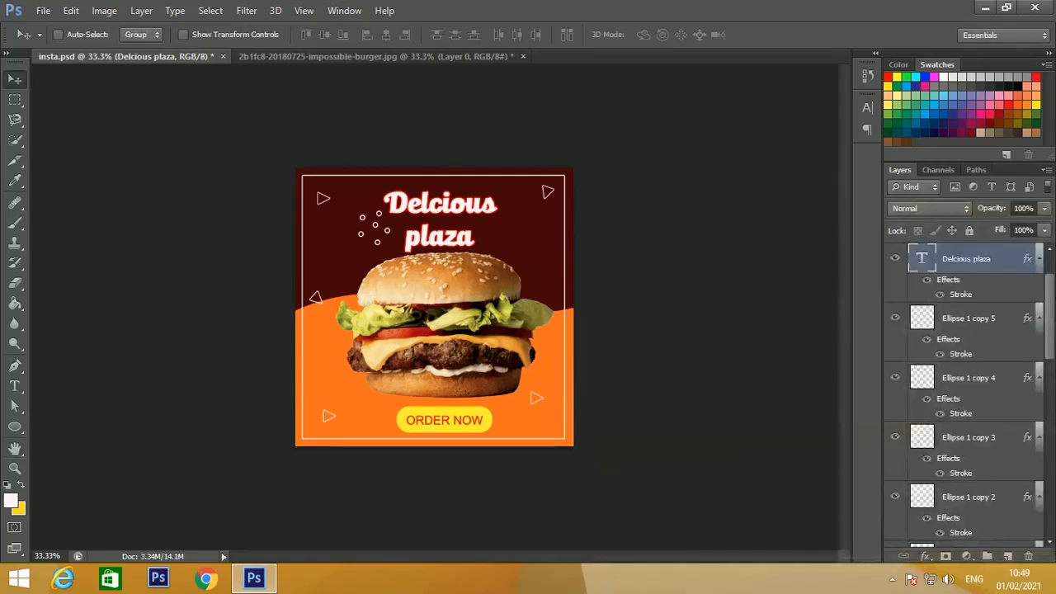
Scale the burger down slightly, keep it centred above the ORDER NOW button, and add an empty layer above it
{"action": "right_click", "coordinate": [483, 306]}
{"action": "left_click", "coordinate": [507, 312]}
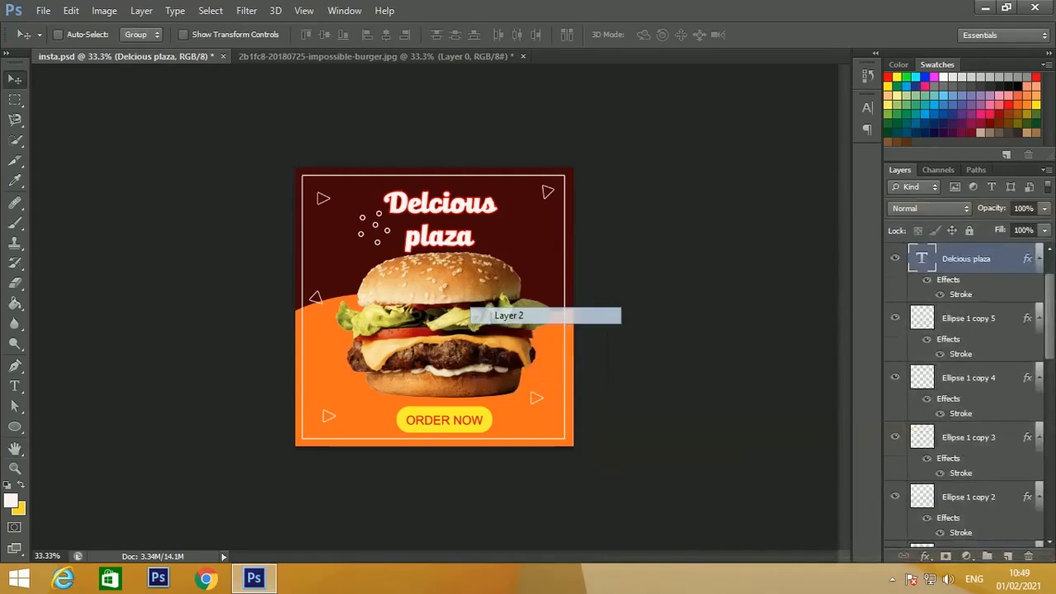
{"action": "key", "text": "ctrl+t"}
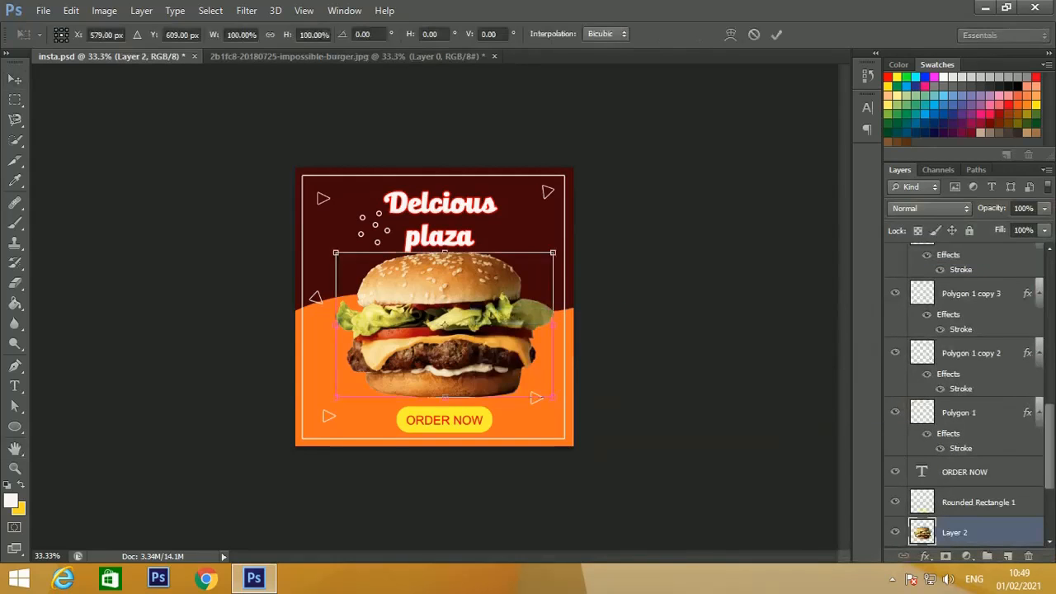
{"action": "left_click_drag", "start_coordinate": [553, 252], "coordinate": [533, 266]}
{"action": "left_click_drag", "start_coordinate": [497, 308], "coordinate": [496, 316]}
{"action": "key", "text": "Return"}
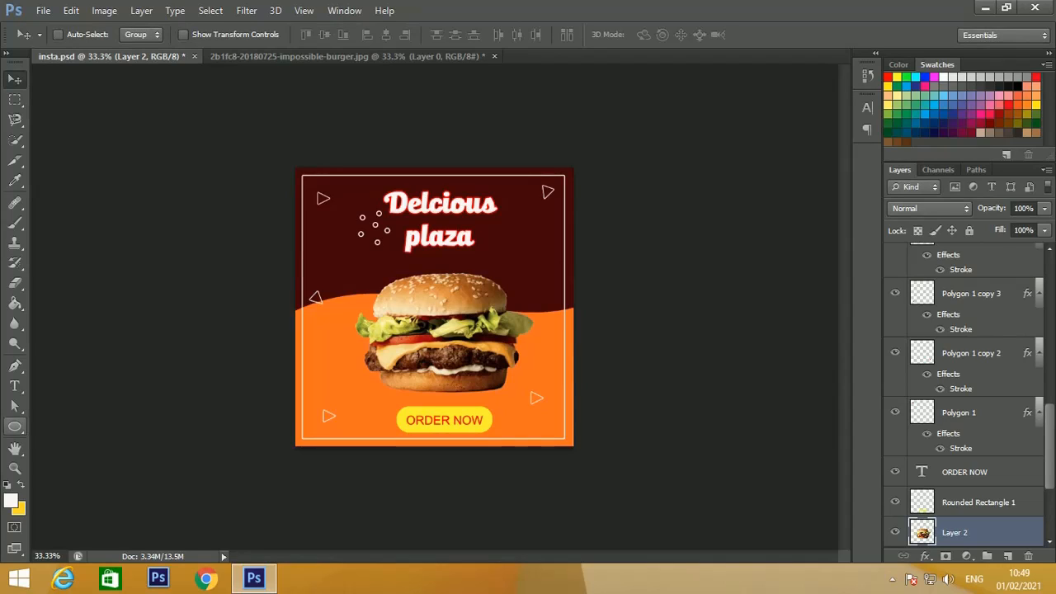
{"action": "left_click", "coordinate": [1008, 556]}
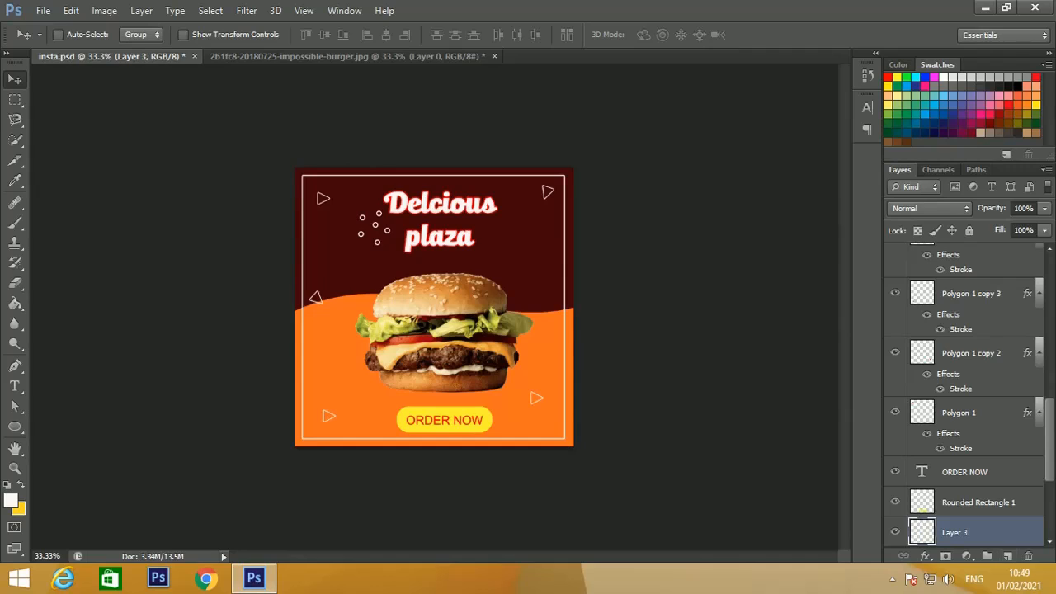
{"action": "left_click", "coordinate": [14, 427]}
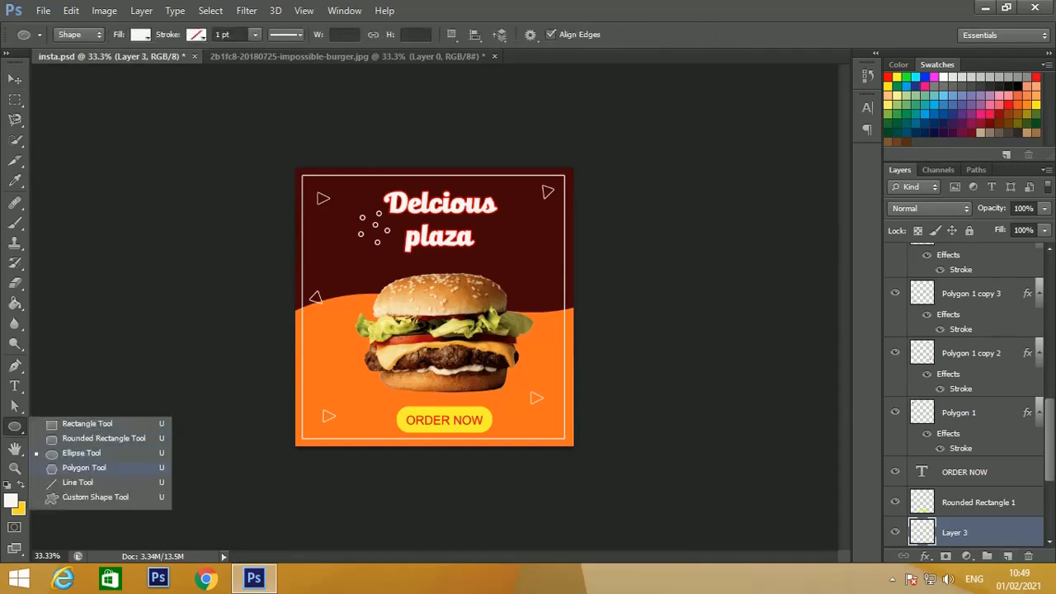
{"action": "left_click", "coordinate": [91, 496]}
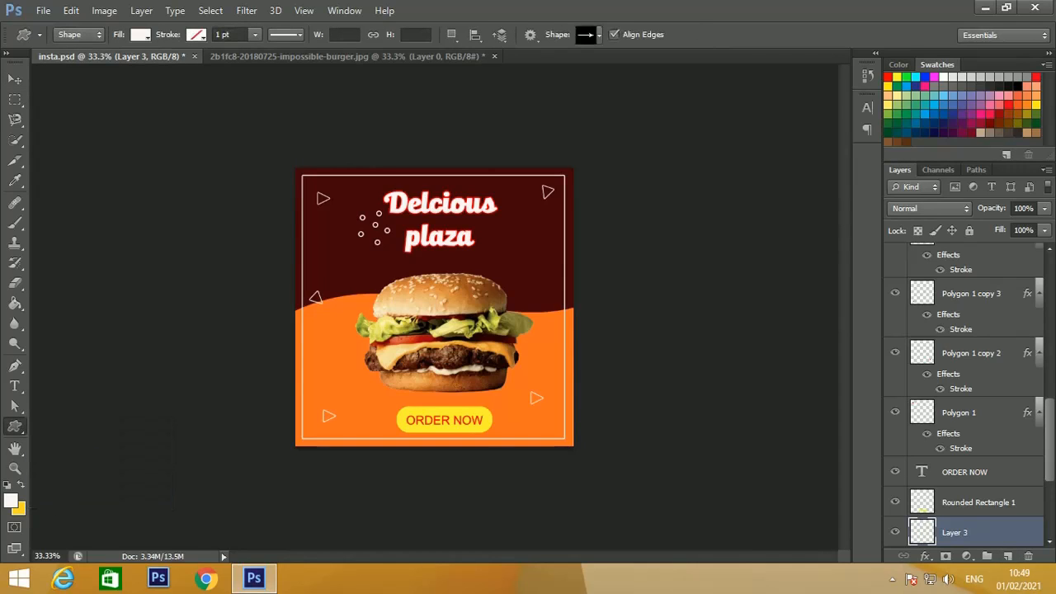
{"action": "left_click", "coordinate": [599, 35]}
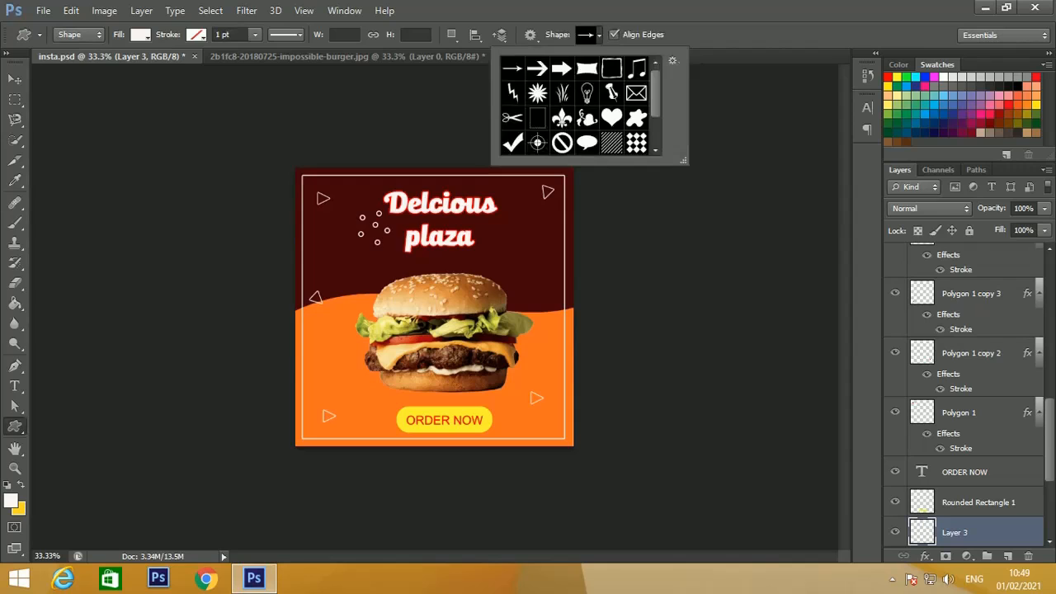
{"action": "scroll", "coordinate": [578, 106], "scroll_direction": "down", "scroll_amount": 2}
{"action": "scroll", "coordinate": [578, 105], "scroll_direction": "up", "scroll_amount": 2}
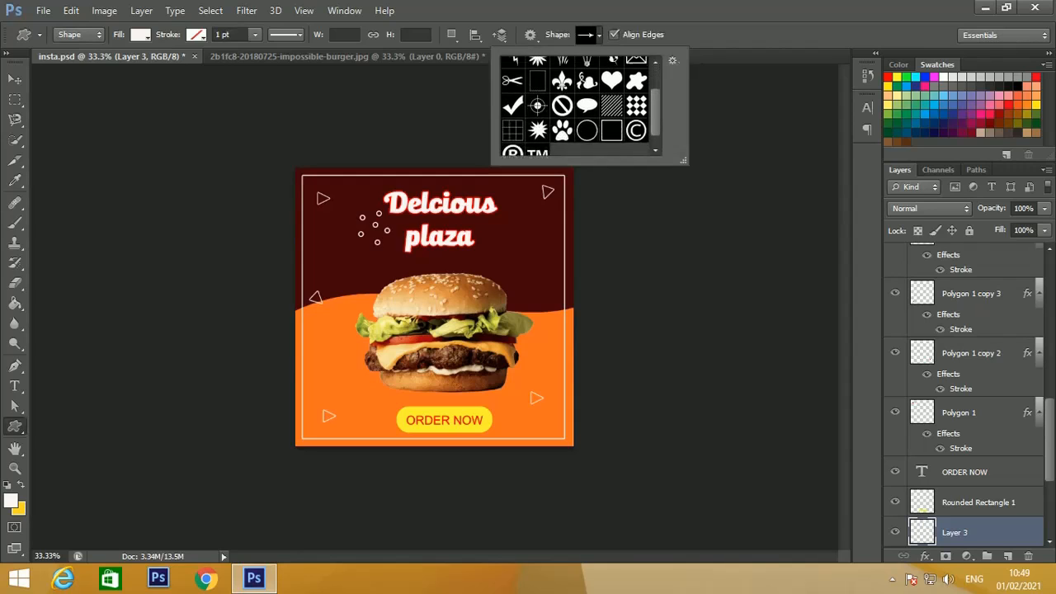
{"action": "left_click", "coordinate": [673, 61]}
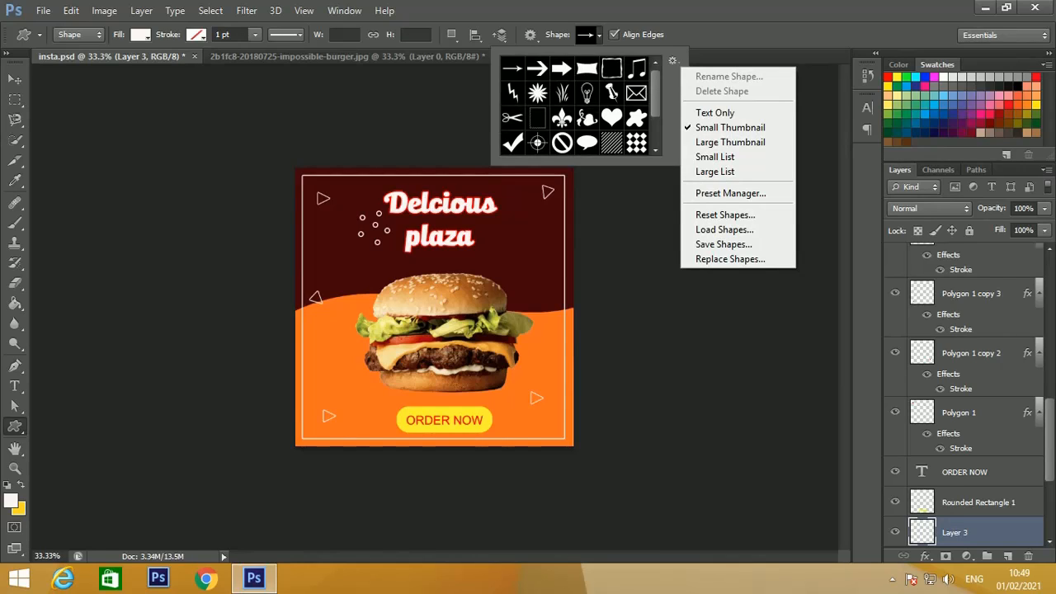
{"action": "key", "text": "Escape"}
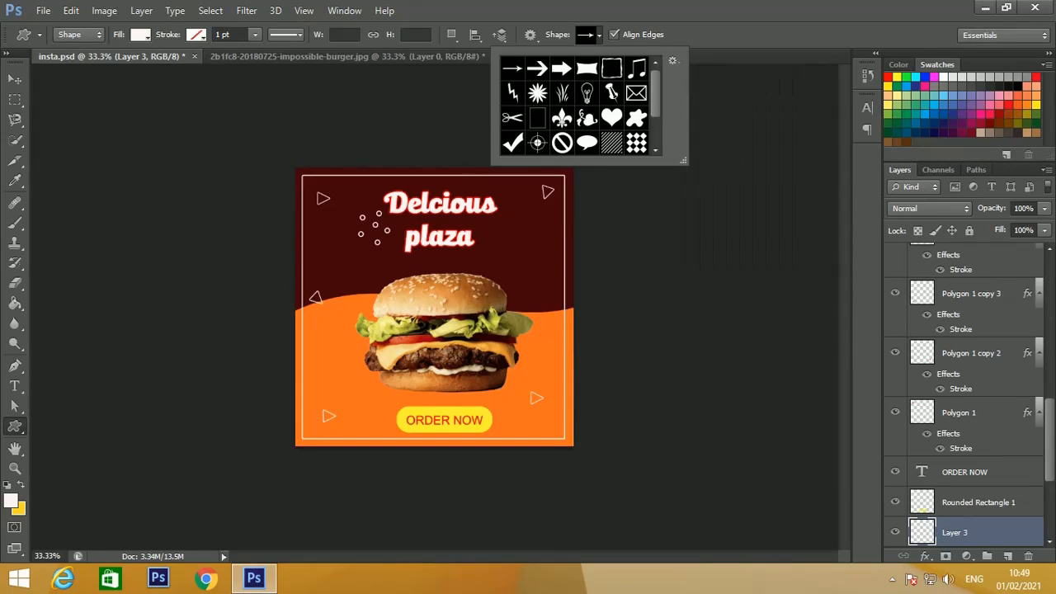
{"action": "scroll", "coordinate": [577, 106], "scroll_direction": "down", "scroll_amount": 2}
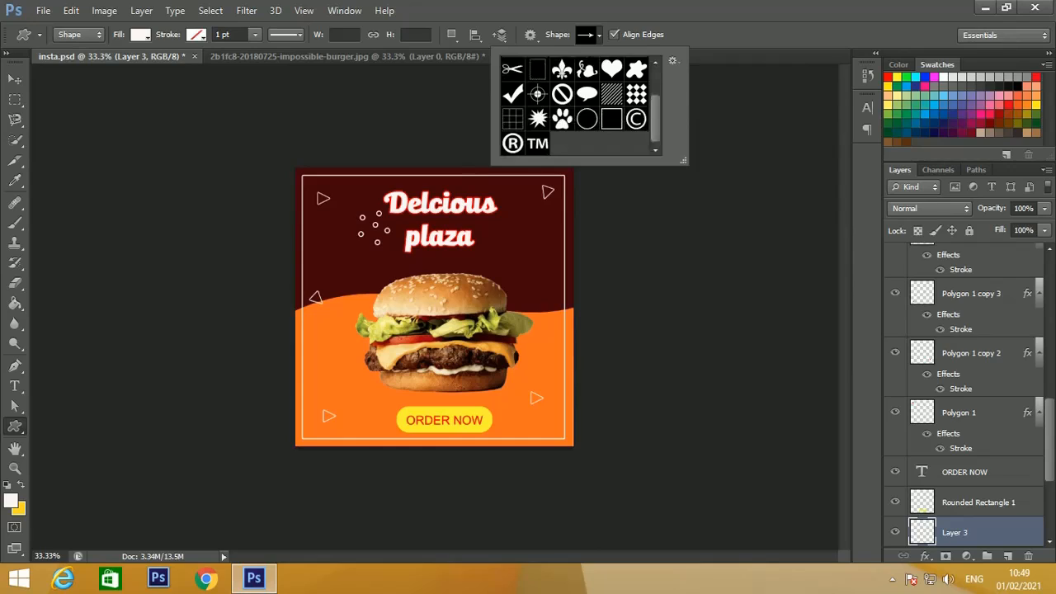
{"action": "scroll", "coordinate": [577, 105], "scroll_direction": "up", "scroll_amount": 2}
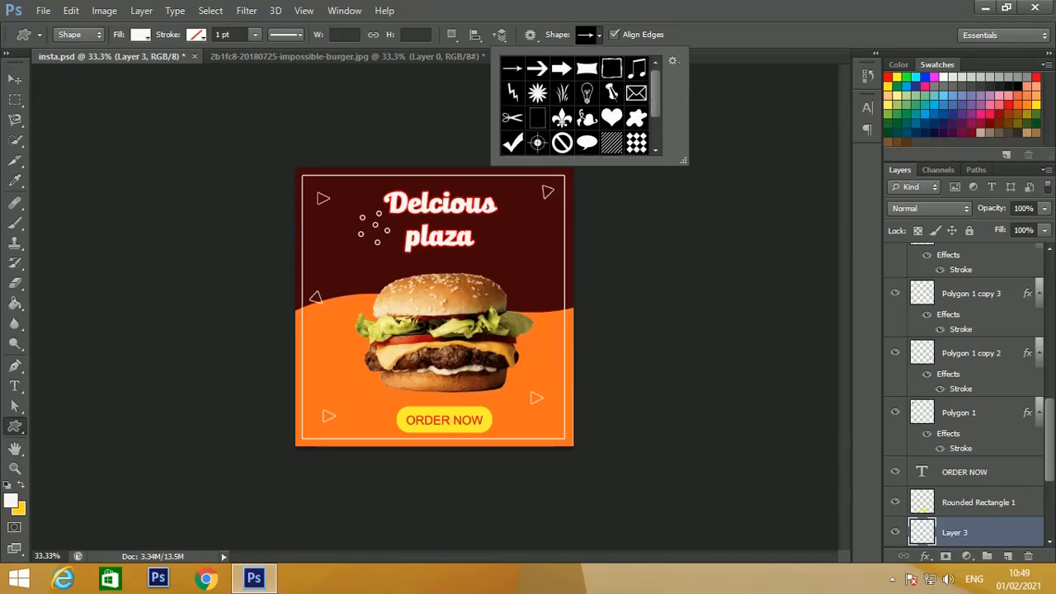
{"action": "left_click_drag", "start_coordinate": [328, 342], "coordinate": [384, 386]}
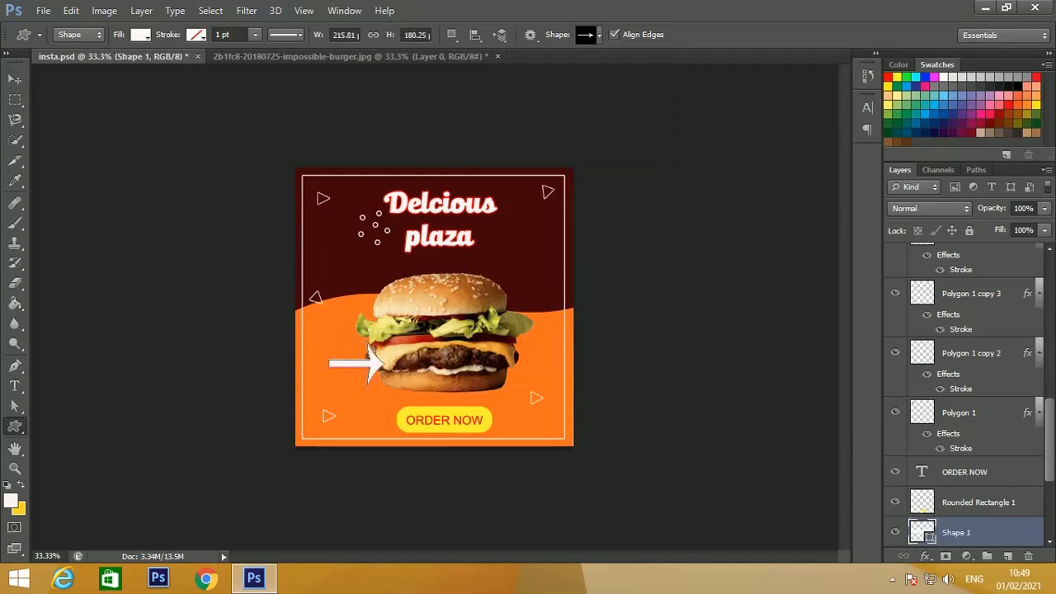
{"action": "key", "text": "ctrl+z"}
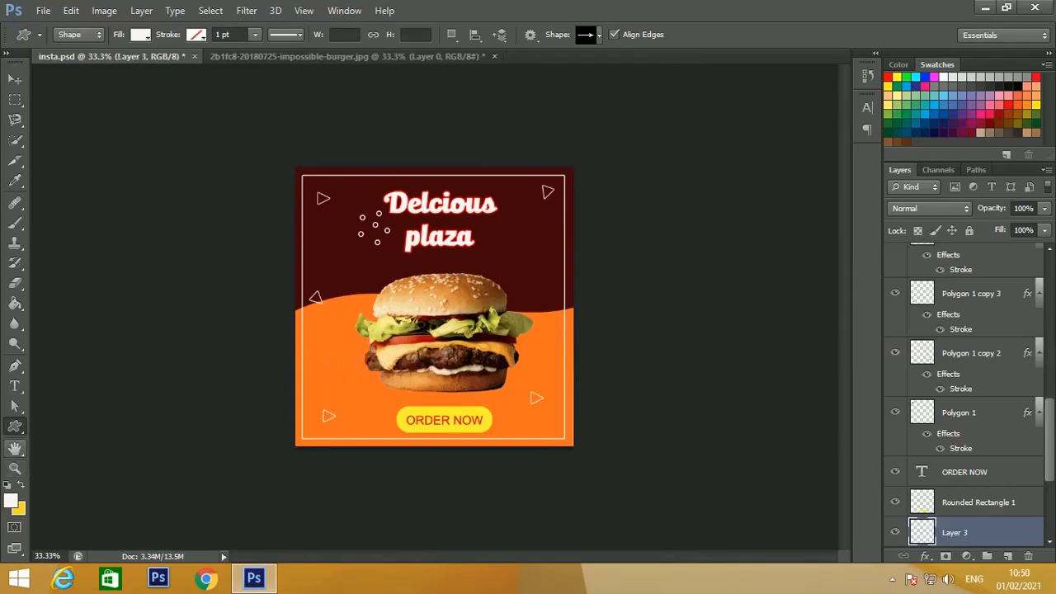
Draw a circle about 288 px wide filled with red (f20a31) over the burger's left side and rasterize its layer
{"action": "left_click", "coordinate": [15, 426]}
{"action": "left_click", "coordinate": [81, 453]}
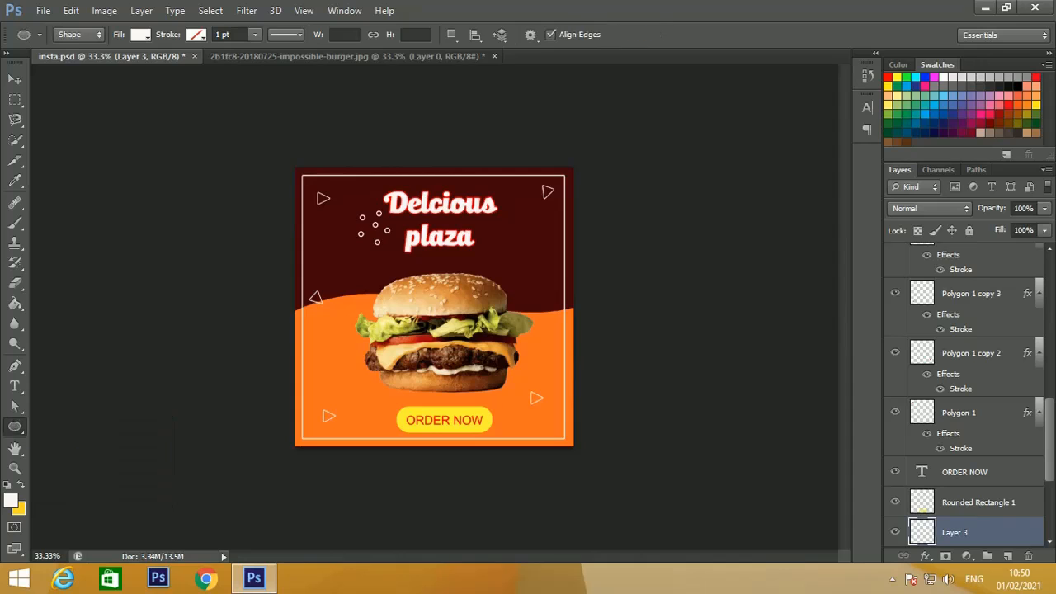
{"action": "left_click", "coordinate": [11, 501]}
{"action": "left_click", "coordinate": [775, 365]}
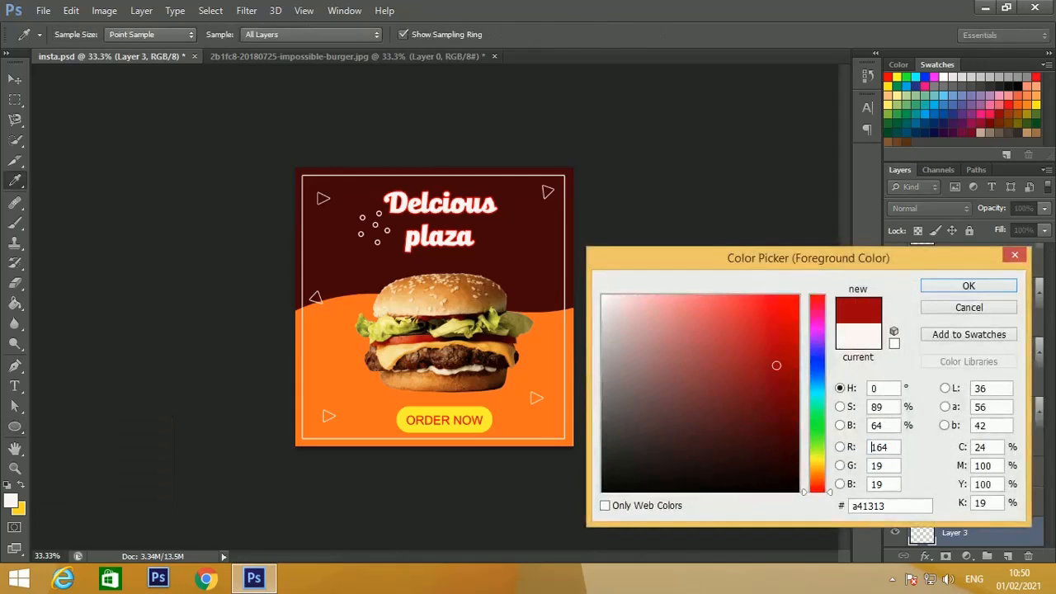
{"action": "left_click", "coordinate": [777, 365]}
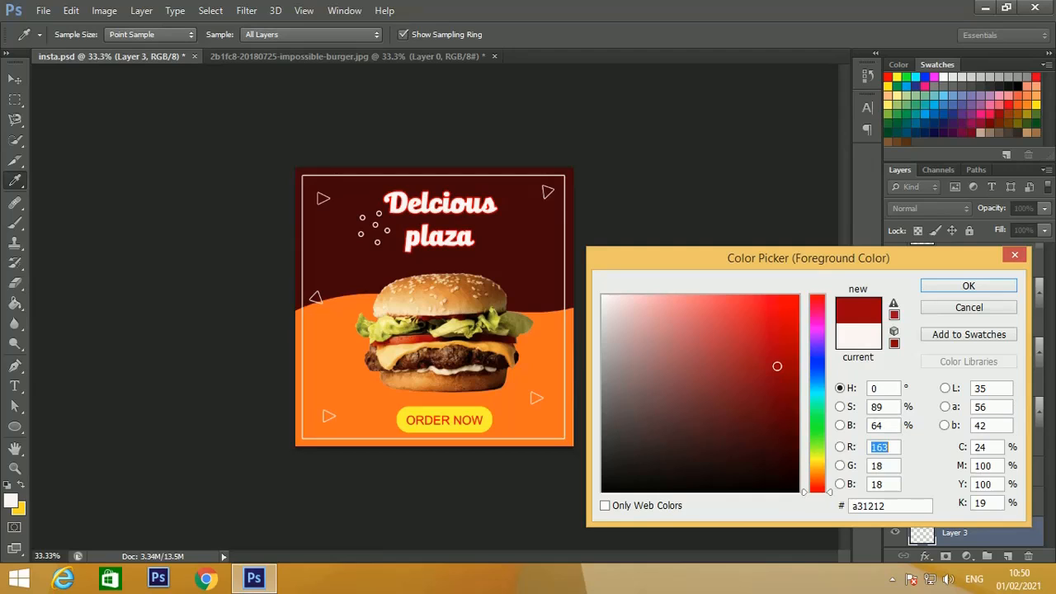
{"action": "left_click", "coordinate": [817, 300]}
{"action": "left_click", "coordinate": [790, 305]}
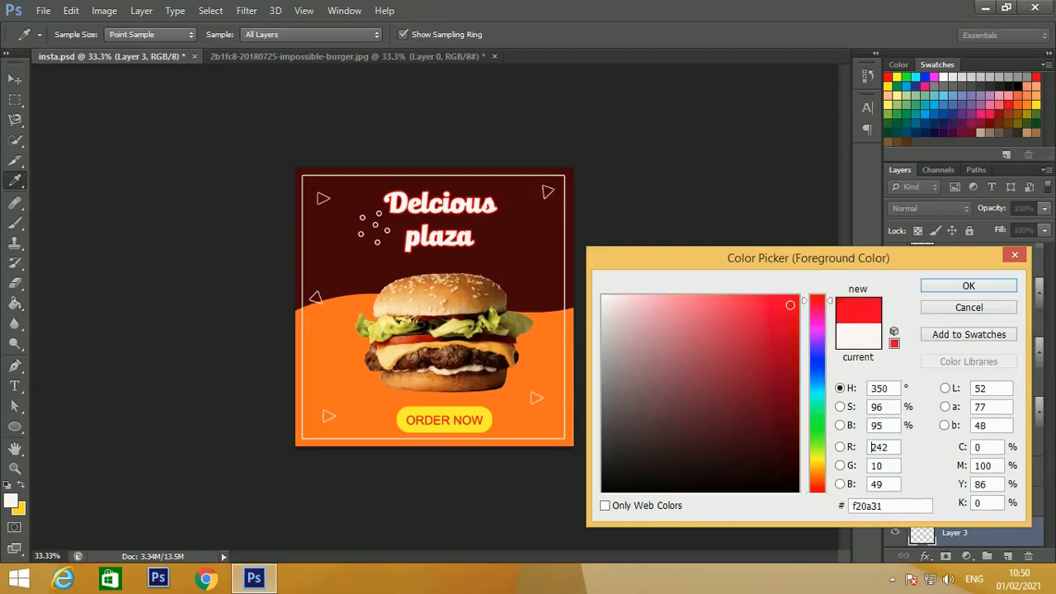
{"action": "key", "text": "Return"}
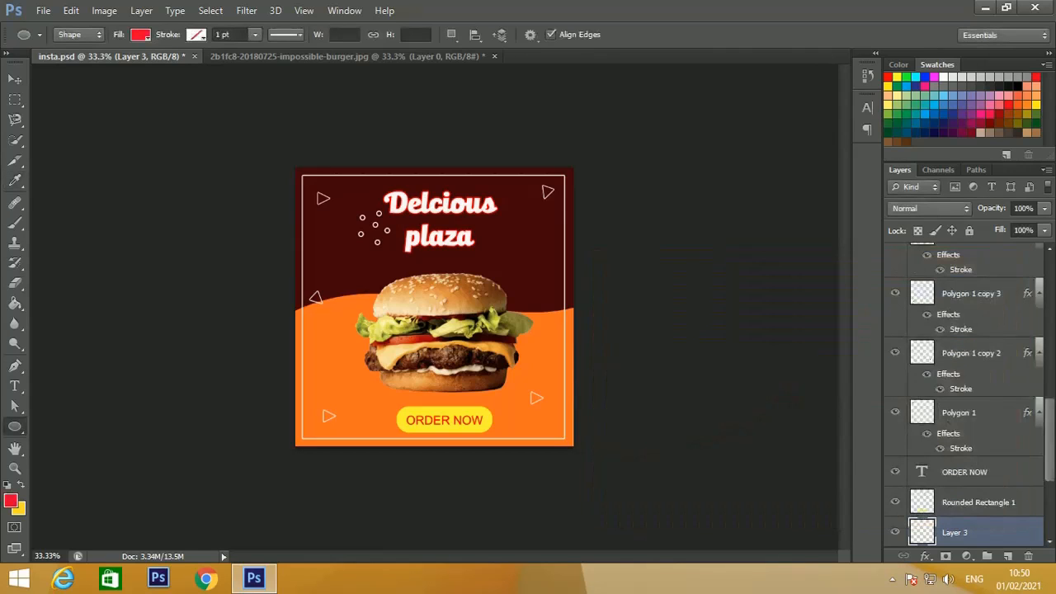
{"action": "mouse_move", "coordinate": [331, 275]}
{"action": "left_mouse_down"}
{"action": "mouse_move", "coordinate": [388, 301]}
{"action": "mouse_move", "coordinate": [405, 348]}
{"action": "left_mouse_up"}
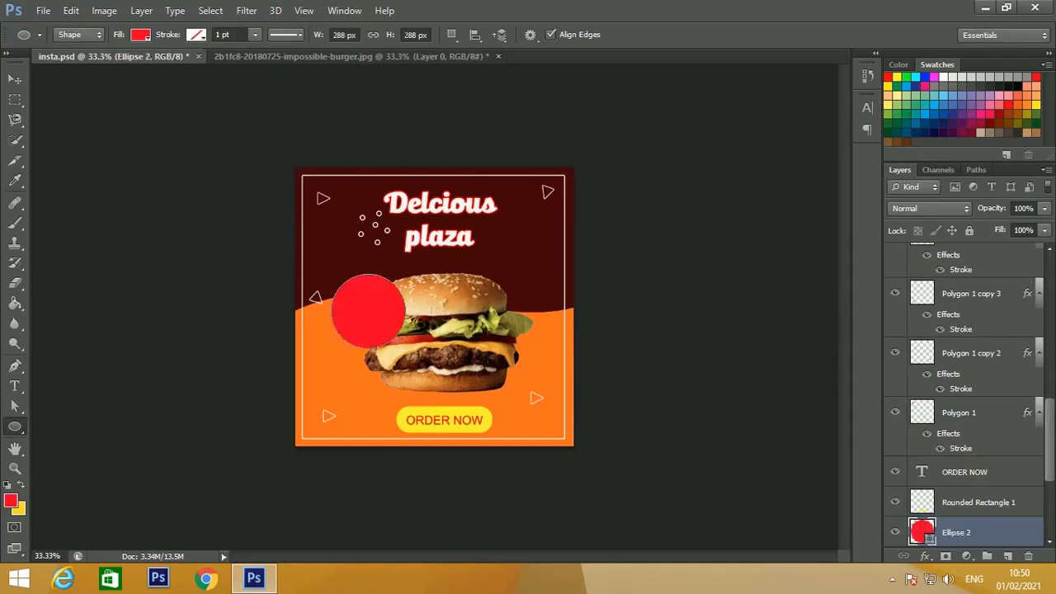
{"action": "right_click", "coordinate": [957, 532]}
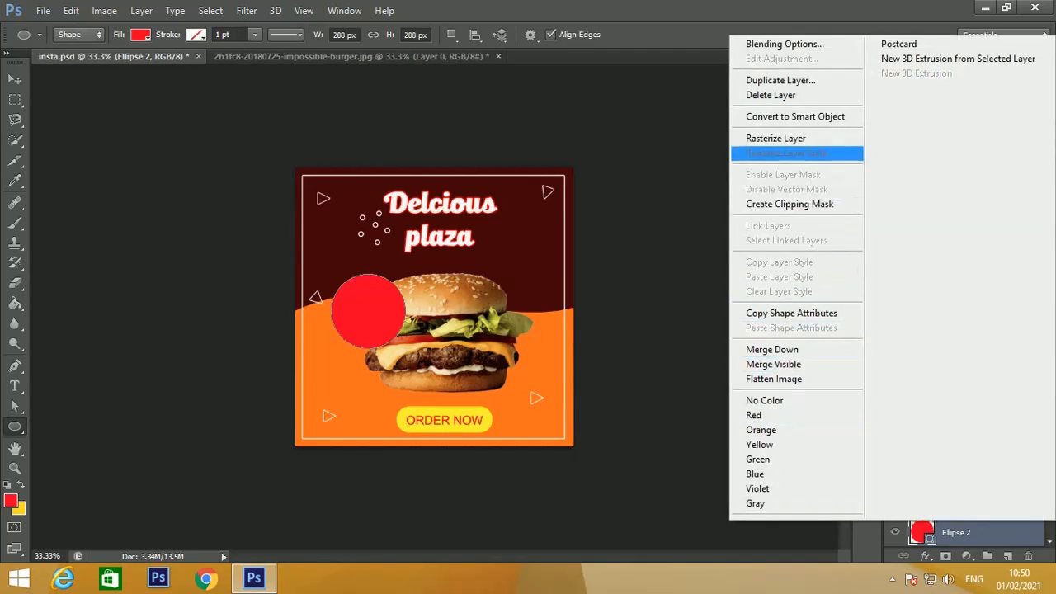
{"action": "left_click", "coordinate": [775, 137]}
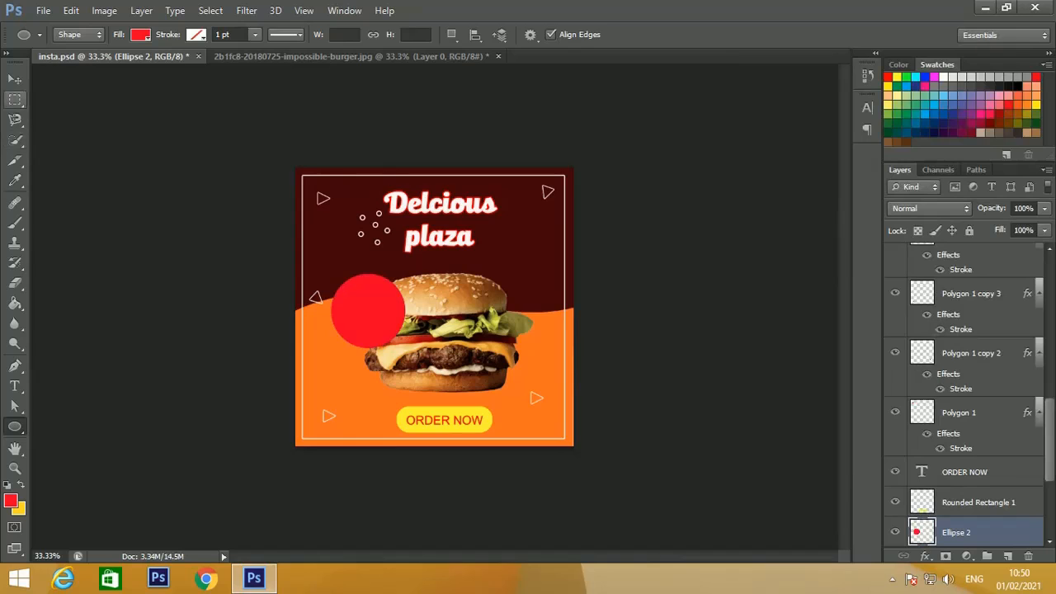
Move the red circle over the burger's lower-right side, keeping its size
{"action": "left_click", "coordinate": [15, 78]}
{"action": "right_click", "coordinate": [382, 319]}
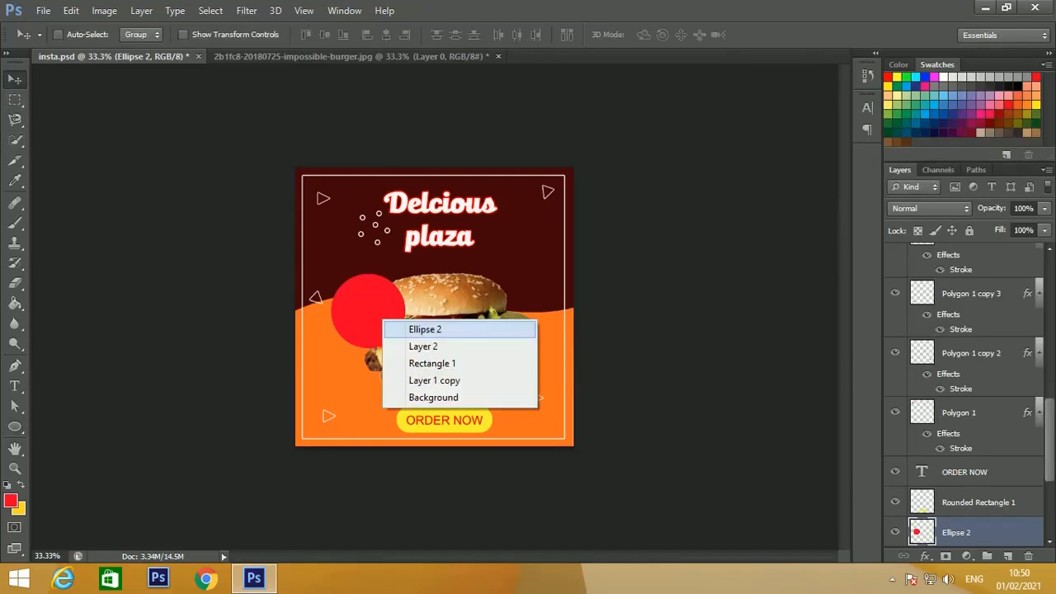
{"action": "left_click", "coordinate": [403, 324]}
{"action": "left_click_drag", "start_coordinate": [396, 282], "coordinate": [375, 328]}
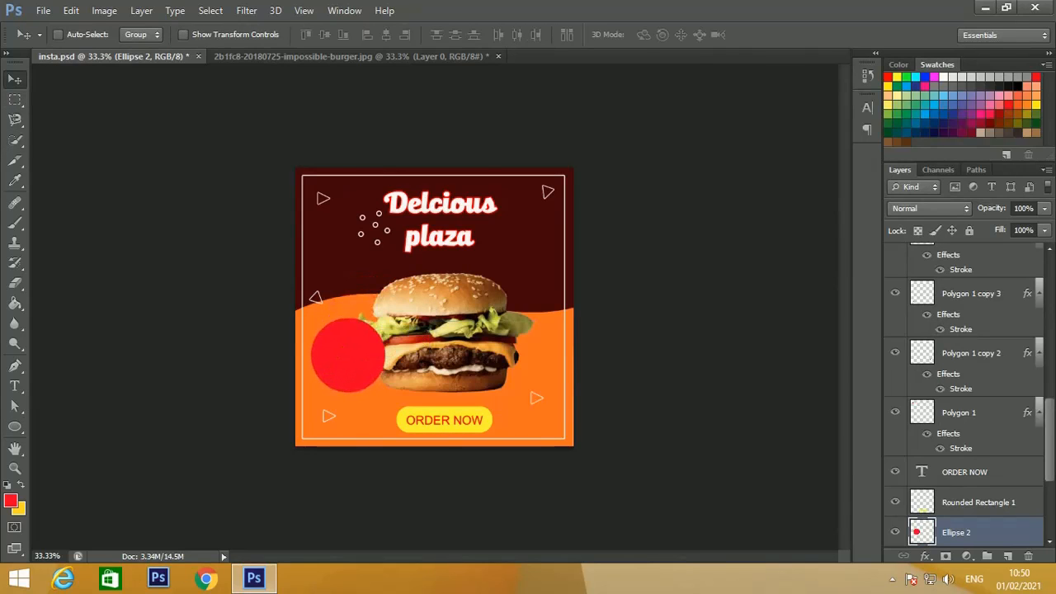
{"action": "key", "text": "ctrl+t"}
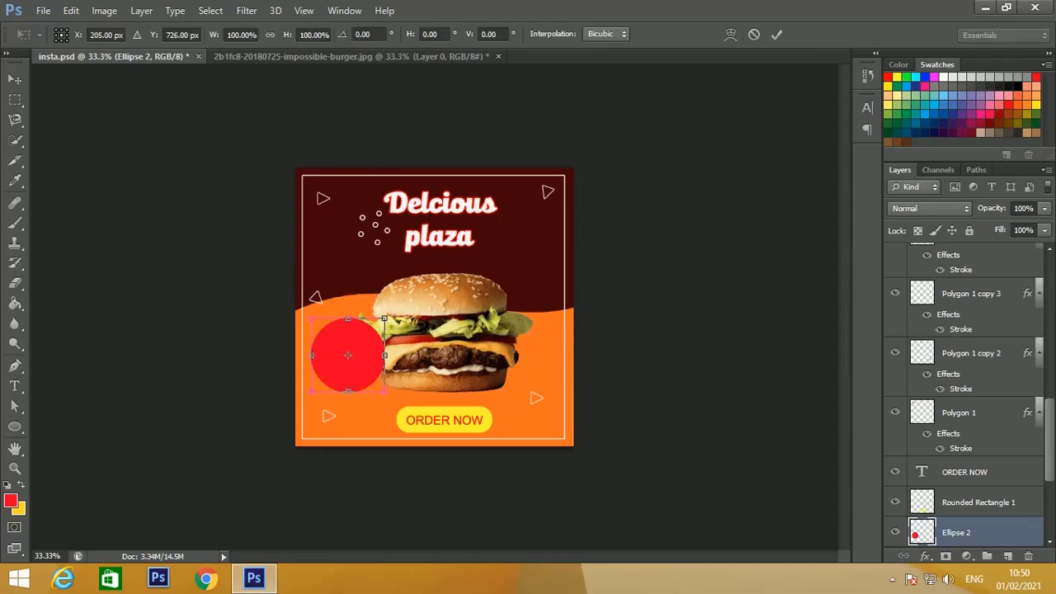
{"action": "left_click_drag", "start_coordinate": [384, 319], "coordinate": [556, 335]}
{"action": "key", "text": "Return"}
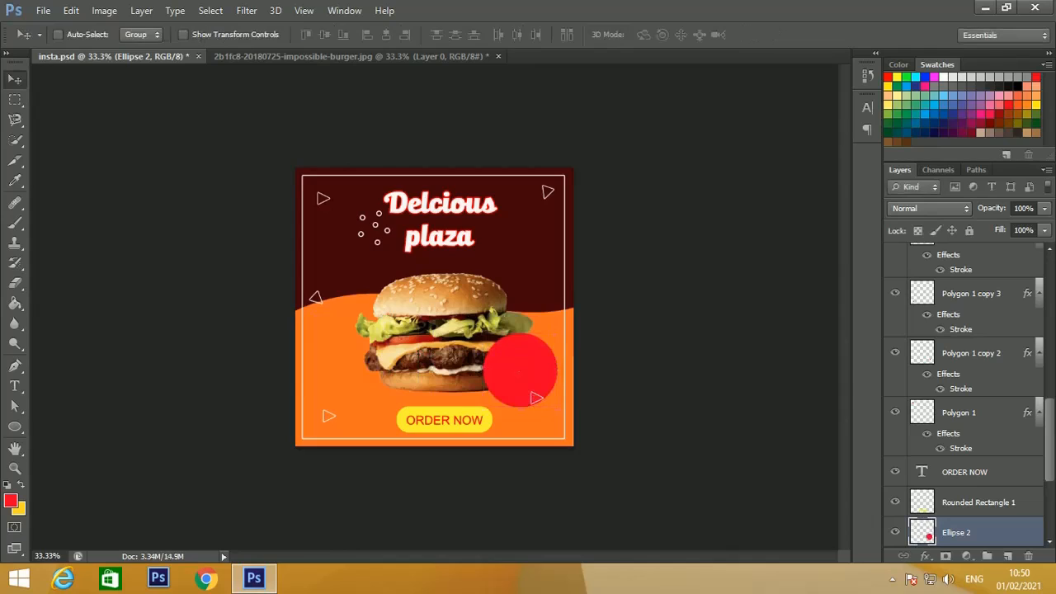
Move the small triangle outline off the red circle to just right of the ORDER NOW button
{"action": "right_click", "coordinate": [538, 397]}
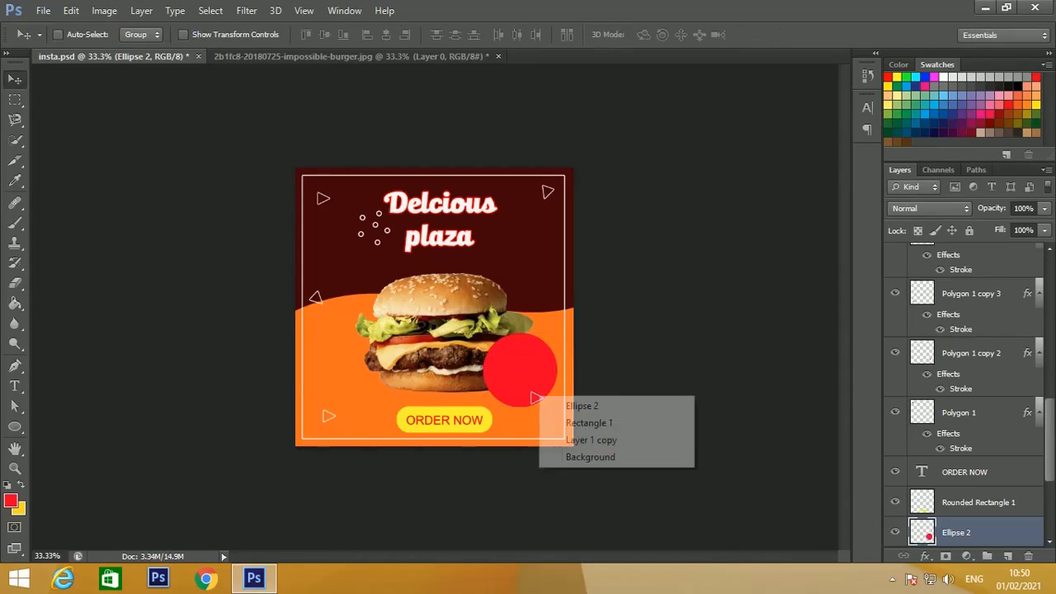
{"action": "left_click", "coordinate": [577, 405]}
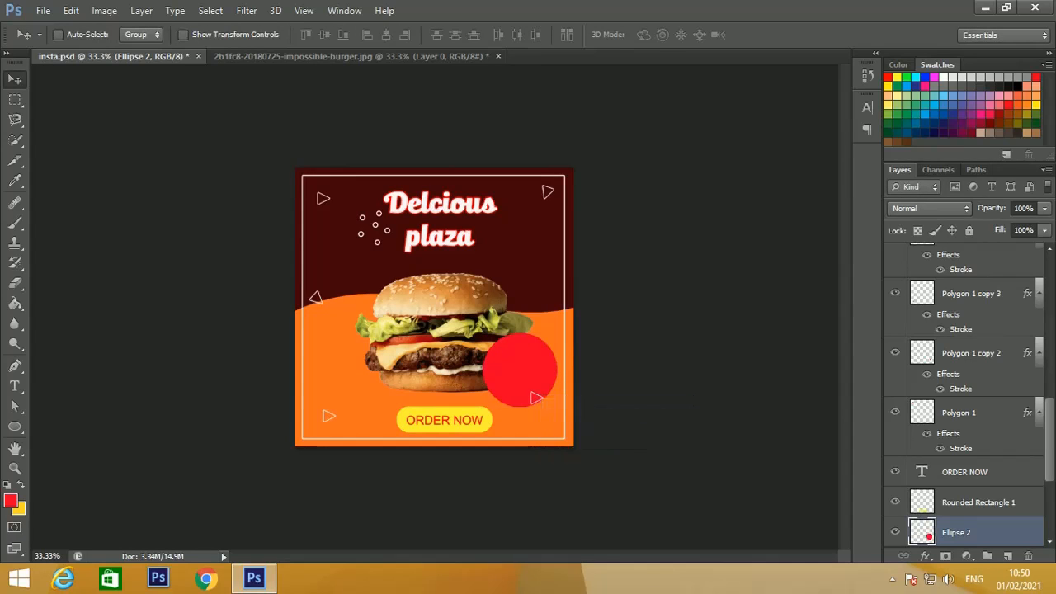
{"action": "left_click_drag", "start_coordinate": [543, 390], "coordinate": [542, 389]}
{"action": "right_click", "coordinate": [537, 398]}
{"action": "left_click", "coordinate": [577, 410]}
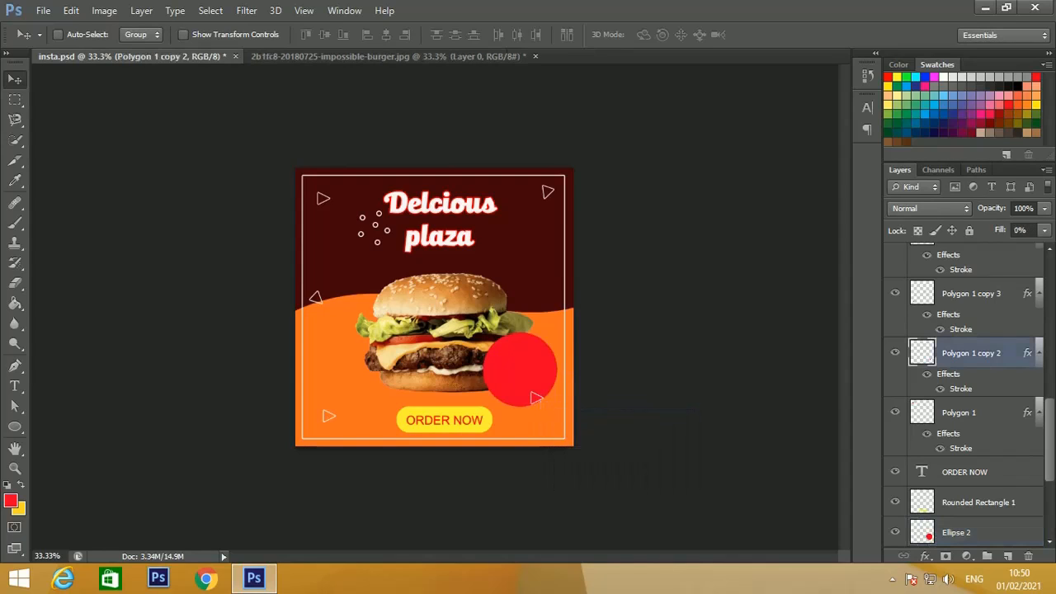
{"action": "left_click_drag", "start_coordinate": [542, 396], "coordinate": [569, 405]}
Place the red circle against the right side of the white frame, overlapping the burger's lower-right edge
{"action": "right_click", "coordinate": [529, 385]}
{"action": "left_click", "coordinate": [562, 395]}
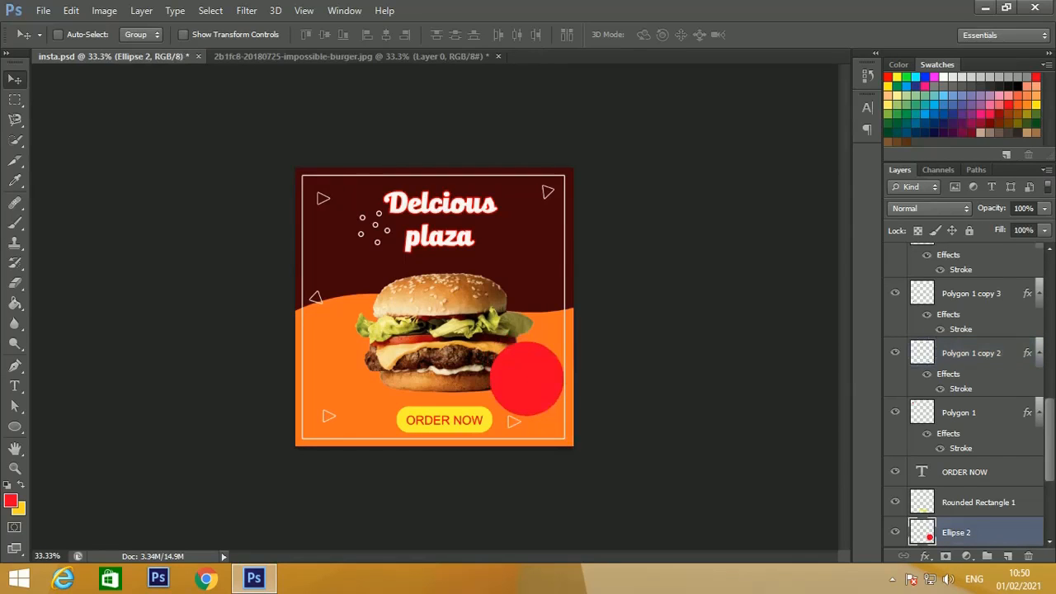
{"action": "left_click_drag", "start_coordinate": [554, 352], "coordinate": [553, 327]}
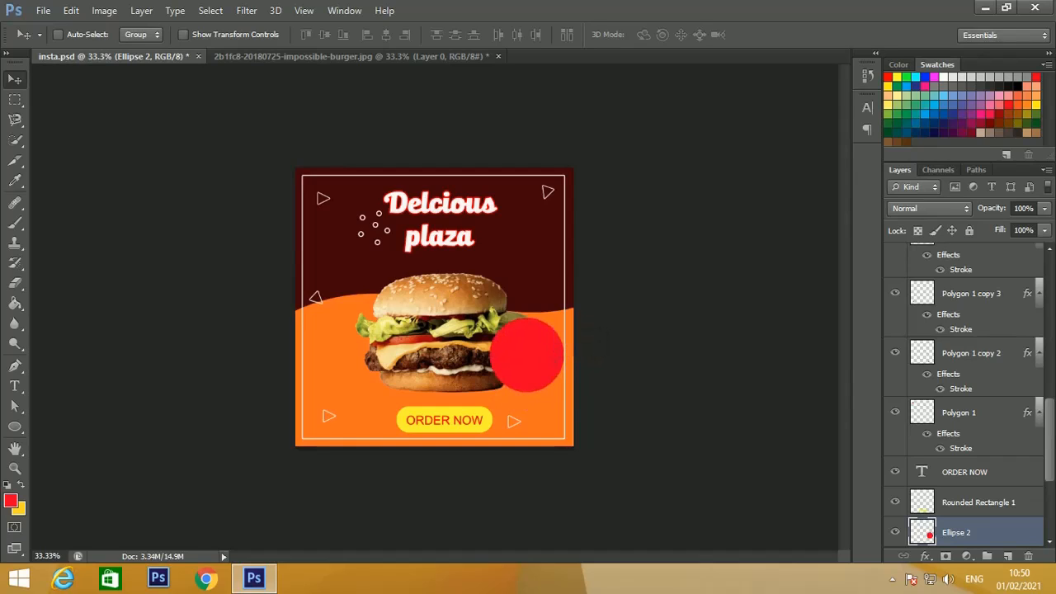
Shift the burger slightly left at the same height
{"action": "right_click", "coordinate": [480, 337]}
{"action": "left_click", "coordinate": [528, 345]}
{"action": "left_click_drag", "start_coordinate": [477, 354], "coordinate": [481, 294]}
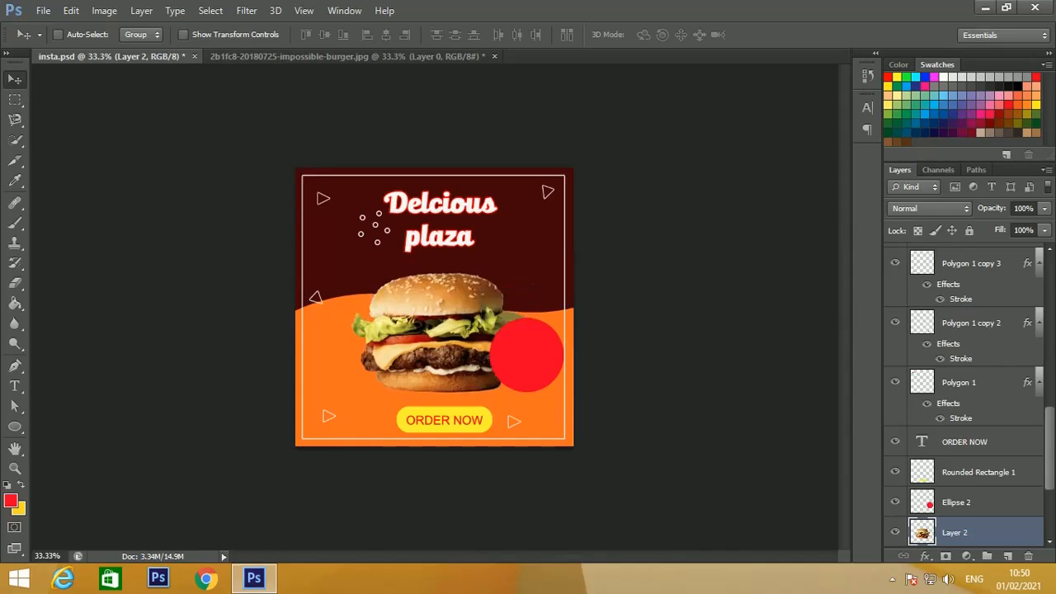
Shift the yellow button shape and its ORDER NOW text slightly left to line up under the burger
{"action": "right_click", "coordinate": [453, 413]}
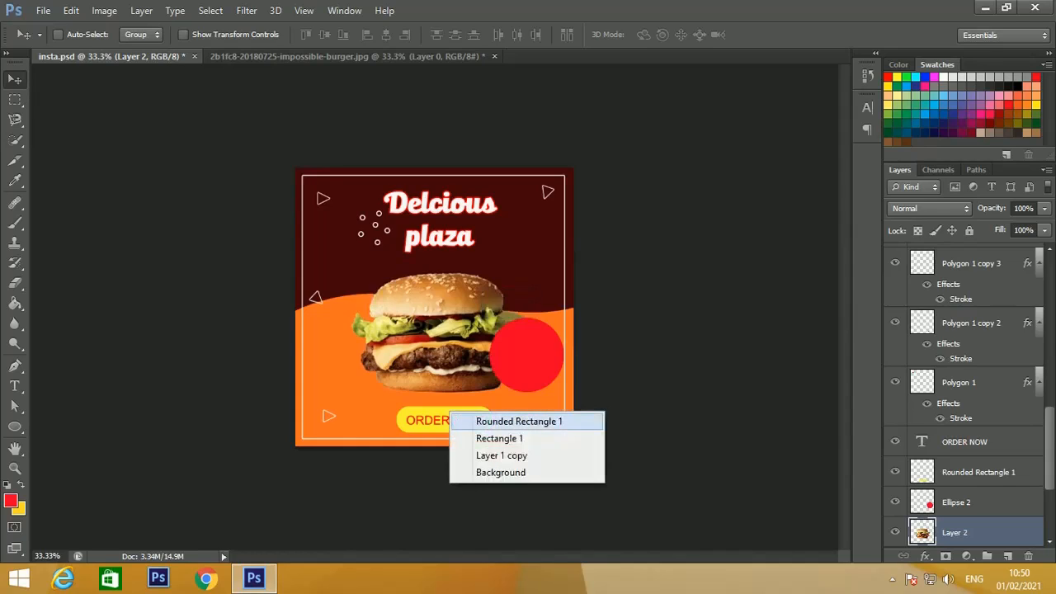
{"action": "left_click", "coordinate": [499, 417]}
{"action": "left_click_drag", "start_coordinate": [486, 419], "coordinate": [457, 421]}
{"action": "right_click", "coordinate": [453, 420]}
{"action": "left_click", "coordinate": [487, 431]}
{"action": "key", "text": "Left"}
{"action": "key", "text": "Left"}
{"action": "key", "text": "Left"}
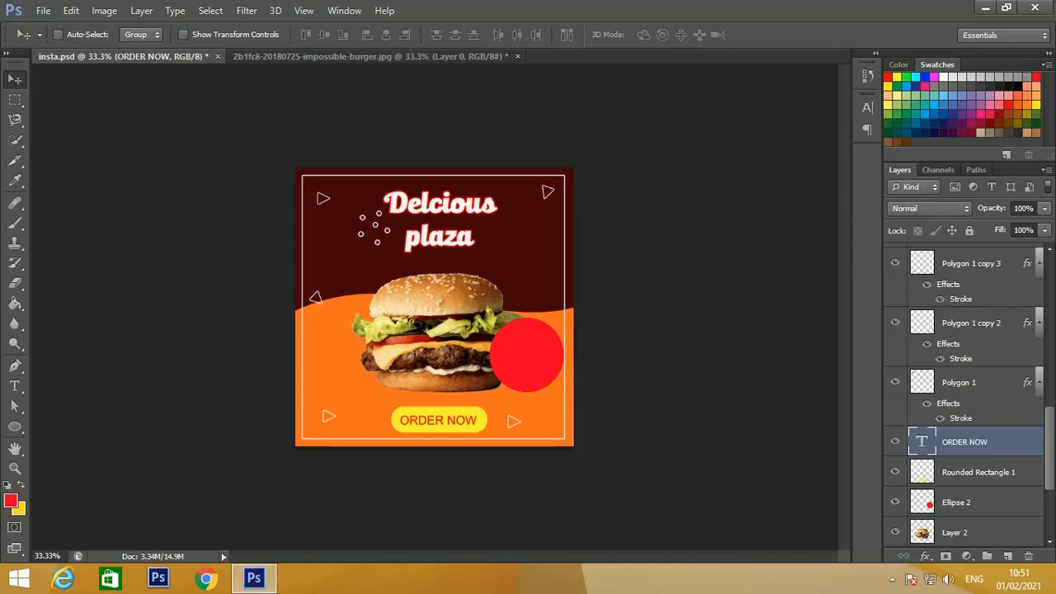
Select the red circle's layer and shift the circle slightly down and to the left over the burger's lower-right edge
{"action": "right_click", "coordinate": [522, 342]}
{"action": "left_click", "coordinate": [549, 349]}
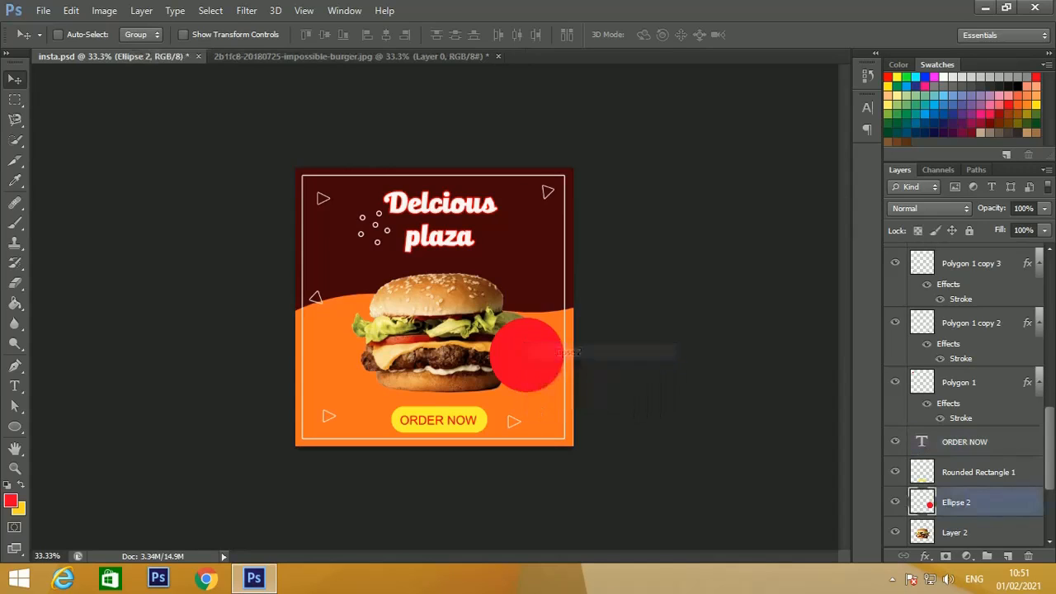
{"action": "right_click", "coordinate": [535, 348]}
{"action": "left_click", "coordinate": [557, 358]}
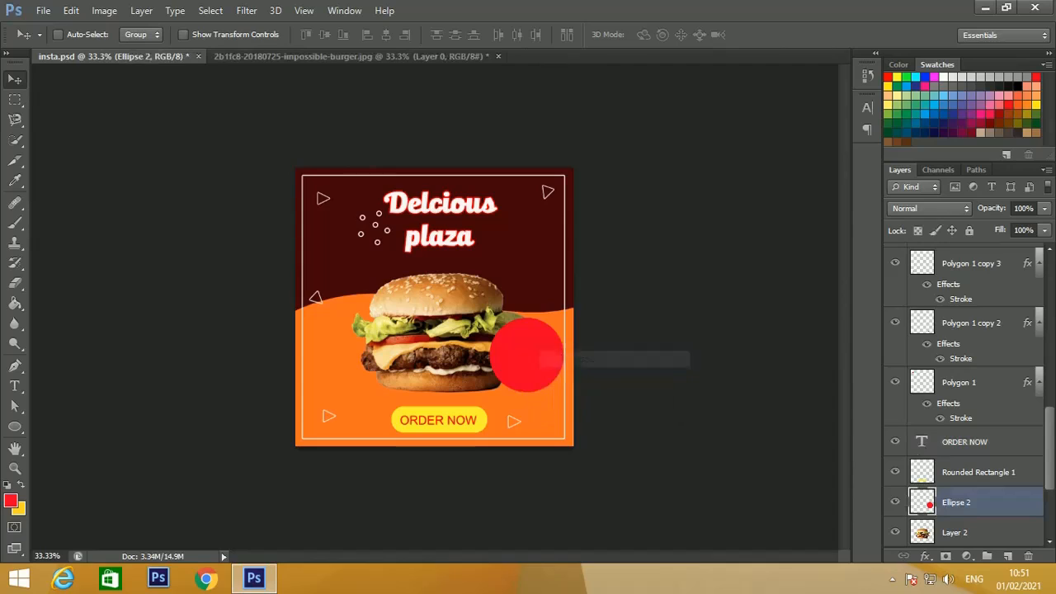
{"action": "mouse_move", "coordinate": [534, 353]}
{"action": "left_mouse_down"}
{"action": "mouse_move", "coordinate": [527, 346]}
{"action": "mouse_move", "coordinate": [531, 358]}
{"action": "left_mouse_up"}
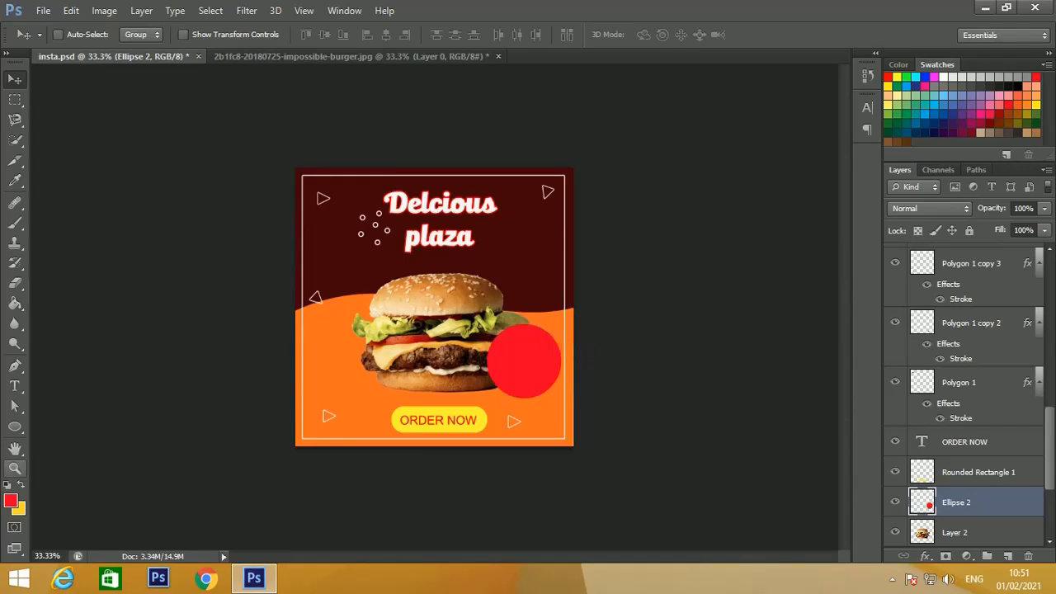
Add a new layer above the red circle and start white text reading "Rs" just above the burger's upper right
{"action": "key", "text": "d"}
{"action": "key", "text": "x"}
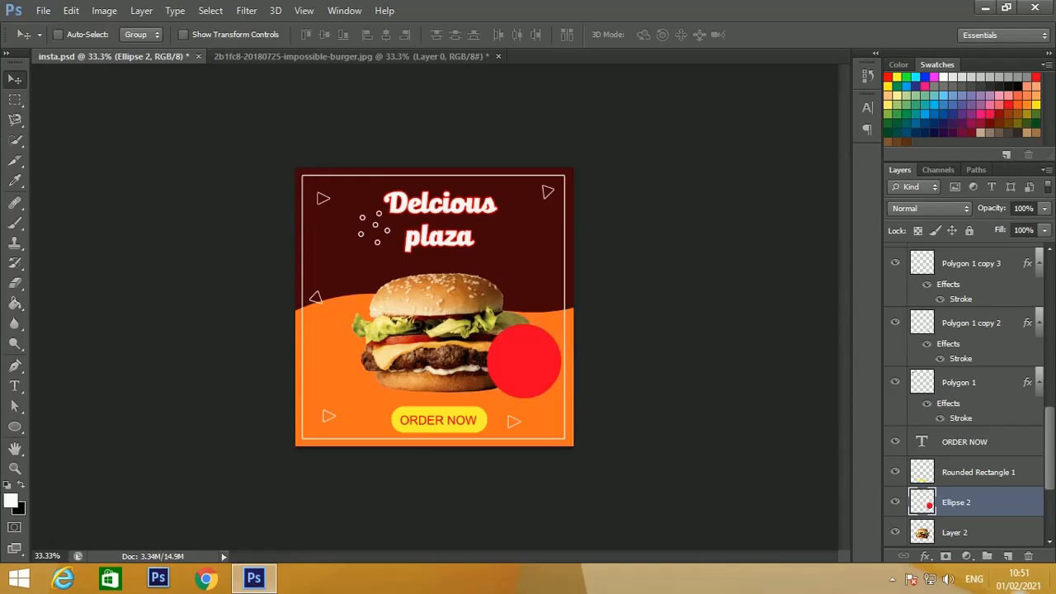
{"action": "left_click", "coordinate": [1007, 555]}
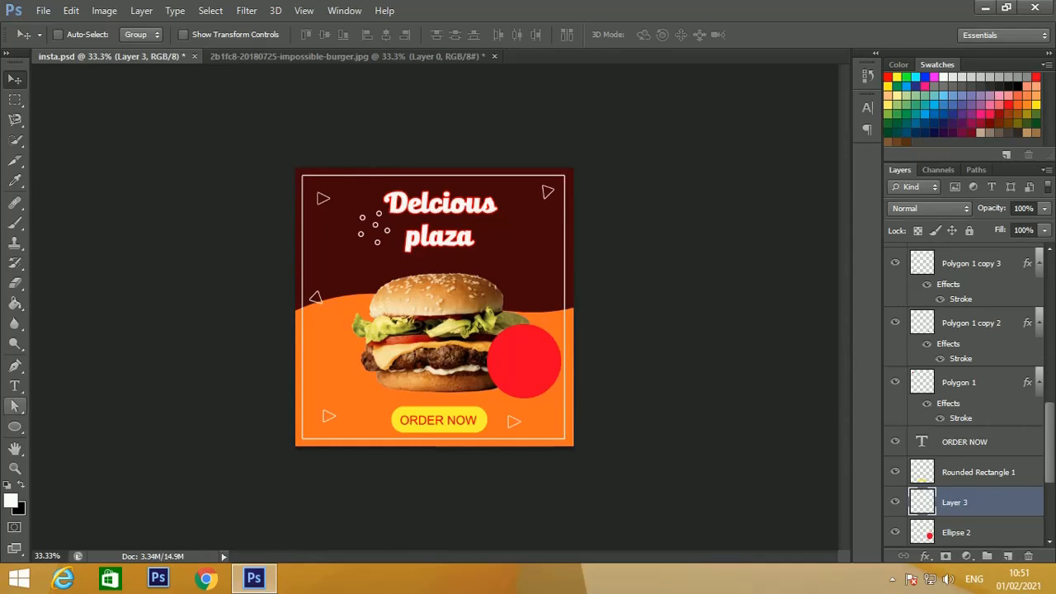
{"action": "left_click", "coordinate": [15, 386]}
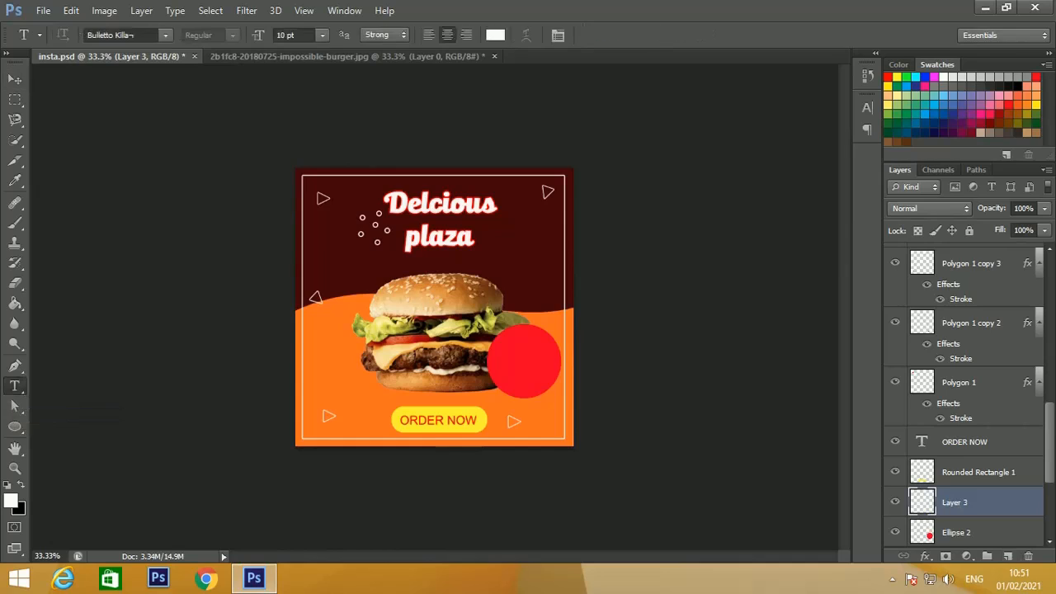
{"action": "left_click", "coordinate": [509, 269]}
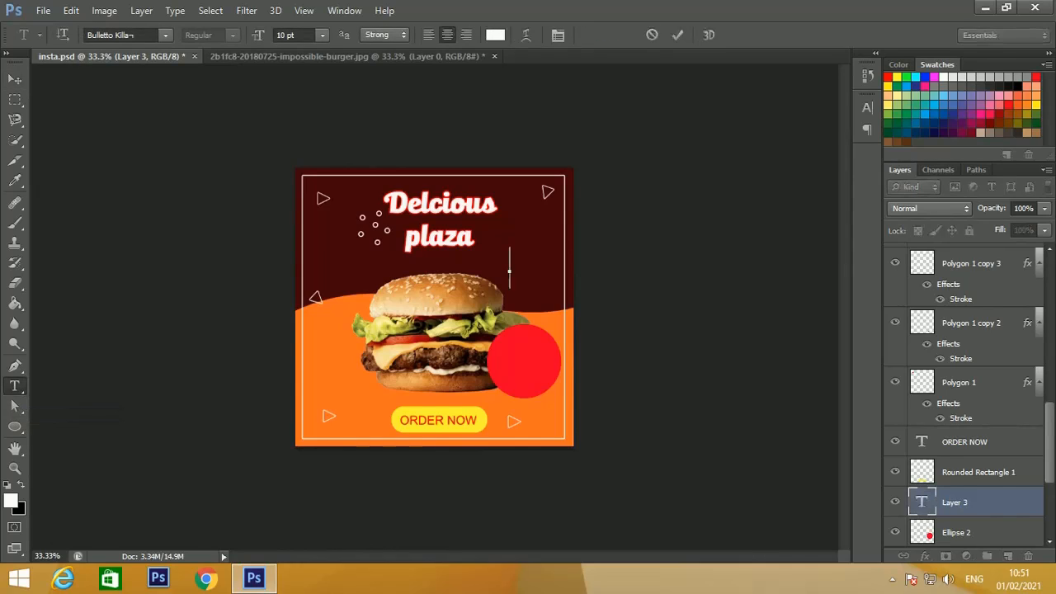
{"action": "type", "text": "Rs"}
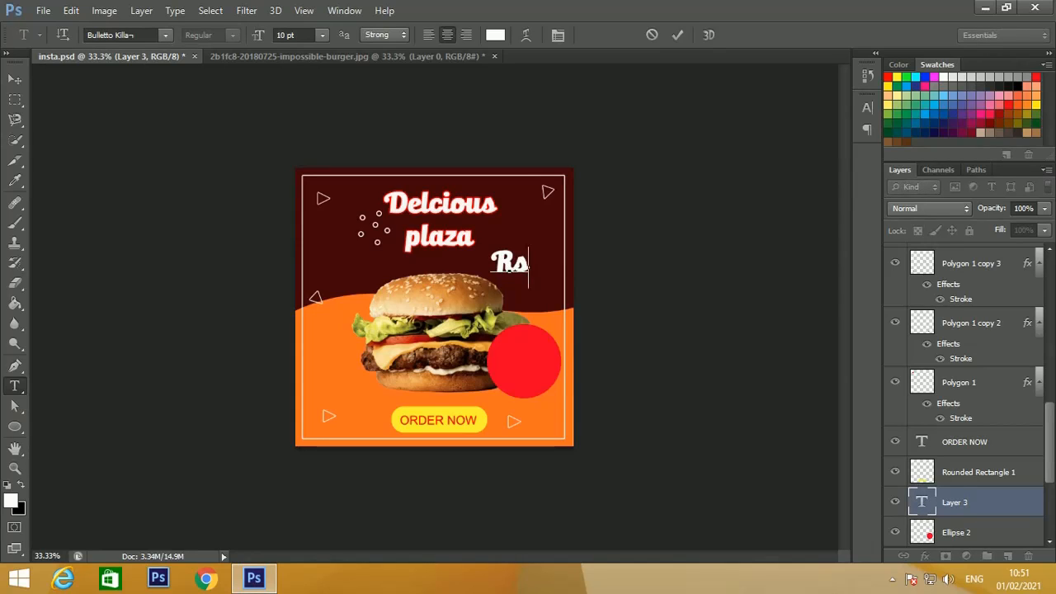
Change the font of the "Rs" text to Arial
{"action": "key", "text": "ctrl+a"}
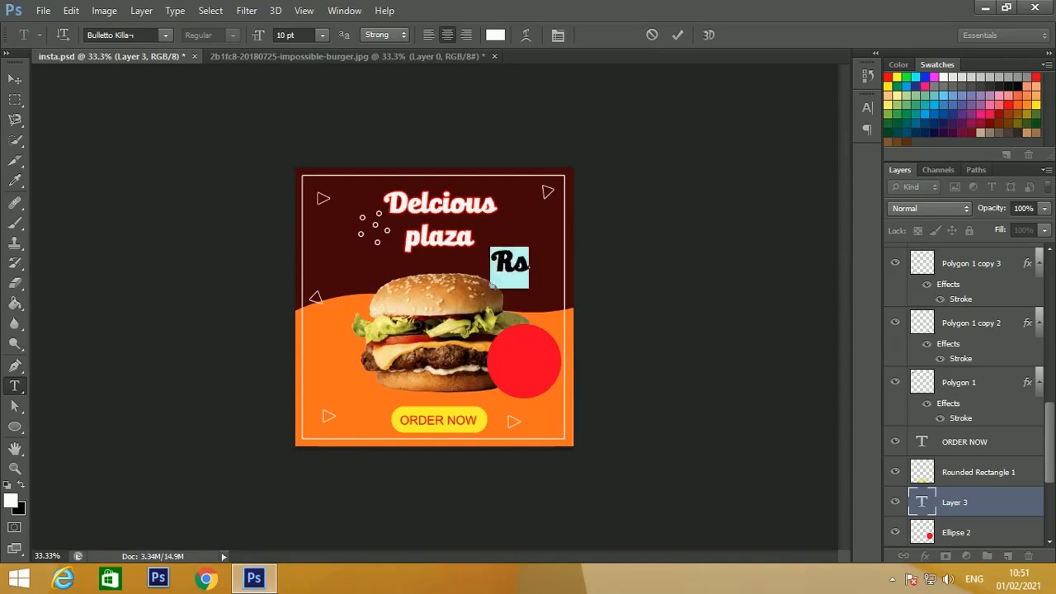
{"action": "left_click", "coordinate": [166, 36]}
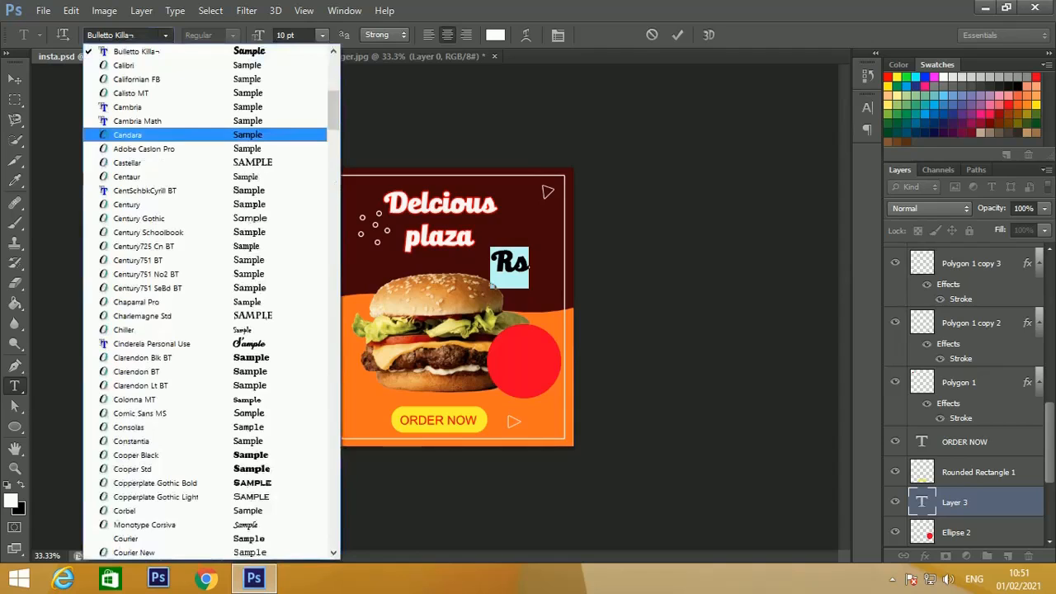
{"action": "scroll", "coordinate": [210, 301], "scroll_direction": "up", "scroll_amount": 10}
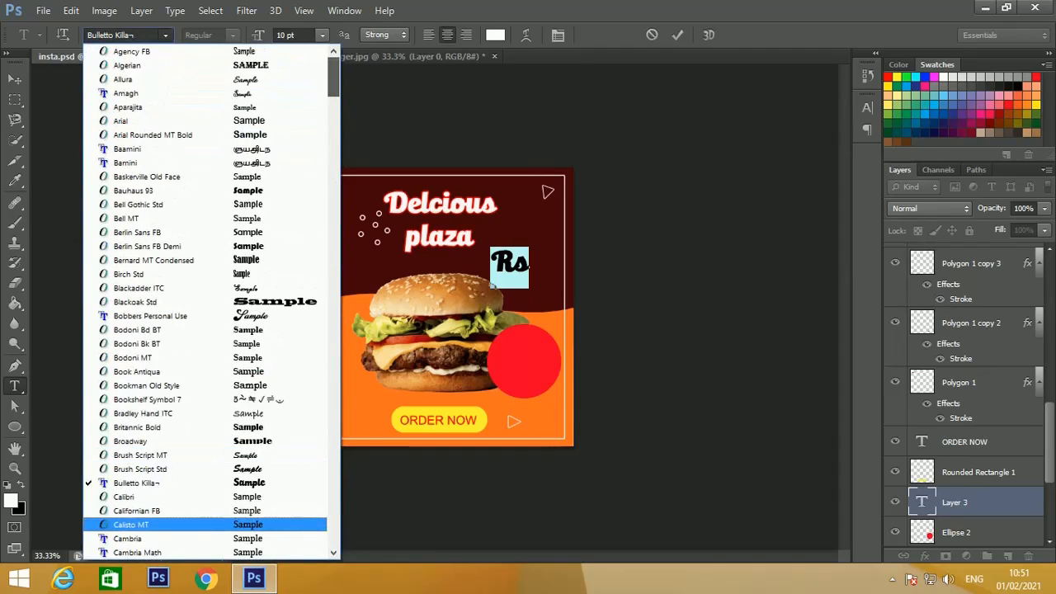
{"action": "key", "text": "Down"}
{"action": "key", "text": "Down"}
{"action": "key", "text": "Down"}
{"action": "key", "text": "Return"}
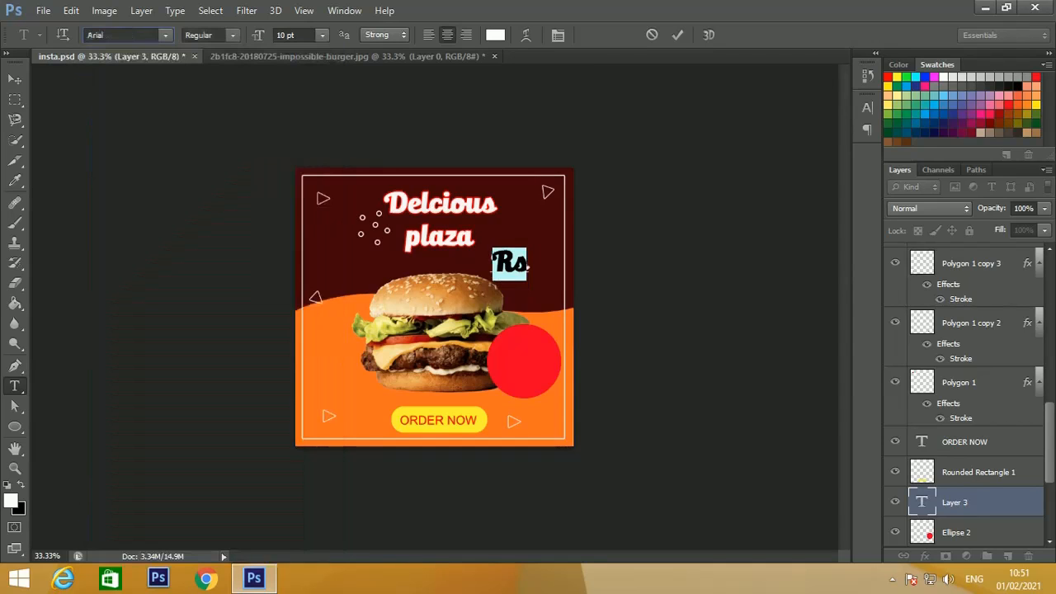
Complete the price text so it reads "Rs 269/-" and commit it
{"action": "key", "text": "Right"}
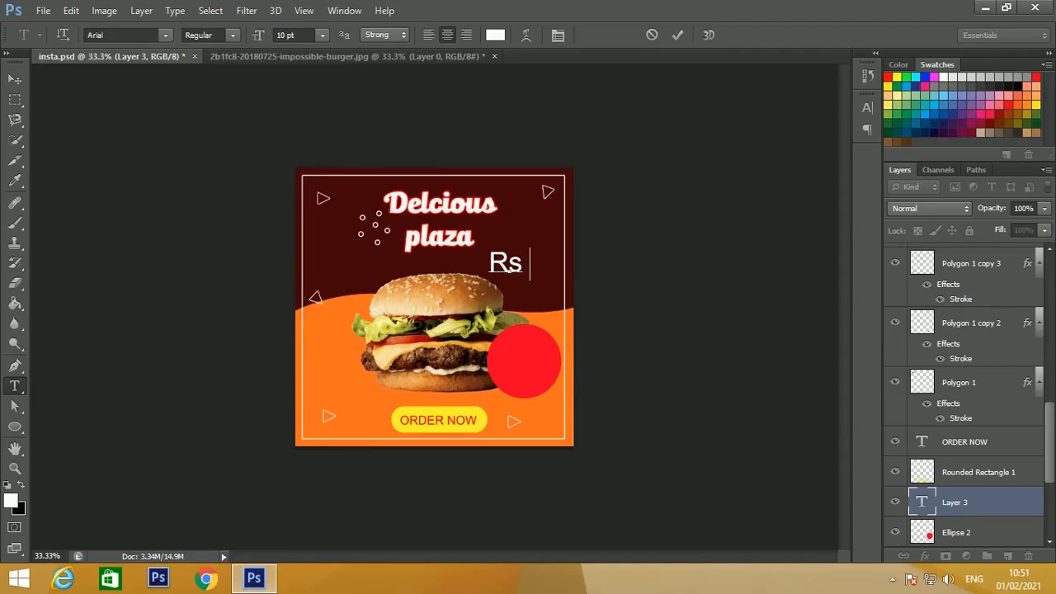
{"action": "type", "text": "2"}
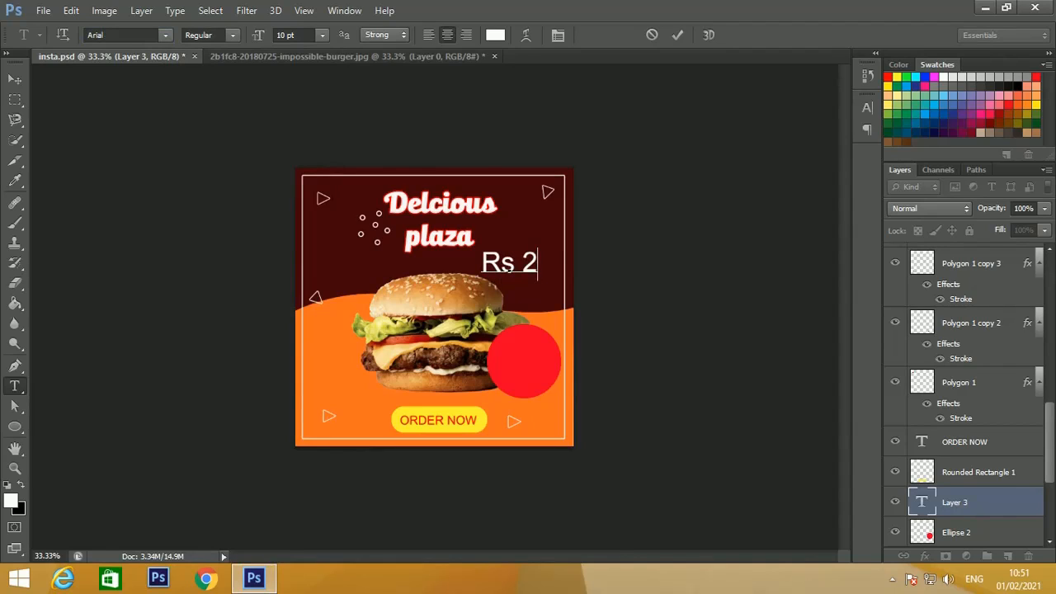
{"action": "type", "text": "6"}
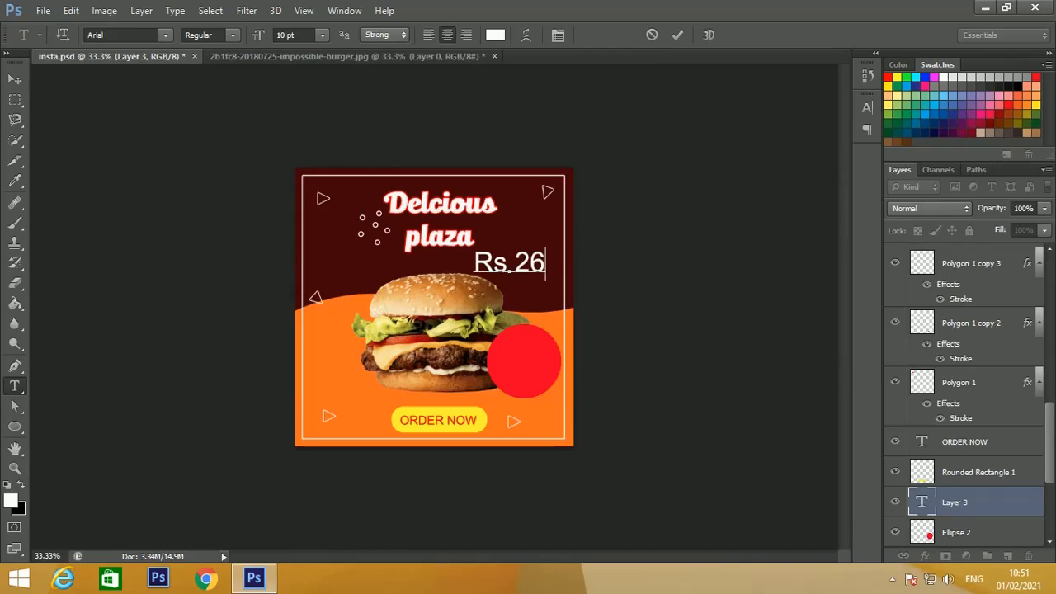
{"action": "type", "text": "9"}
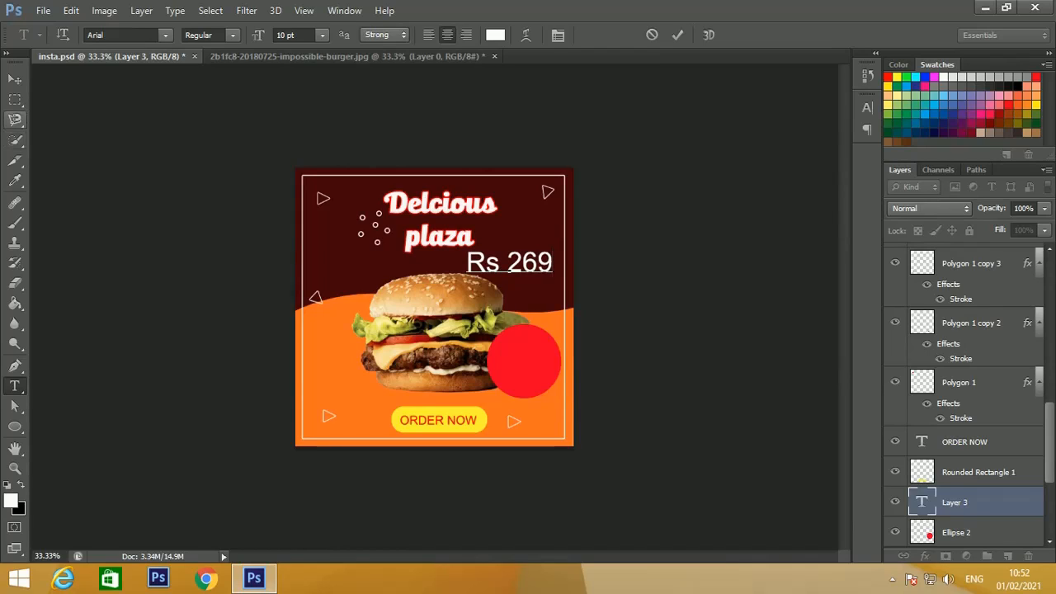
{"action": "type", "text": "/"}
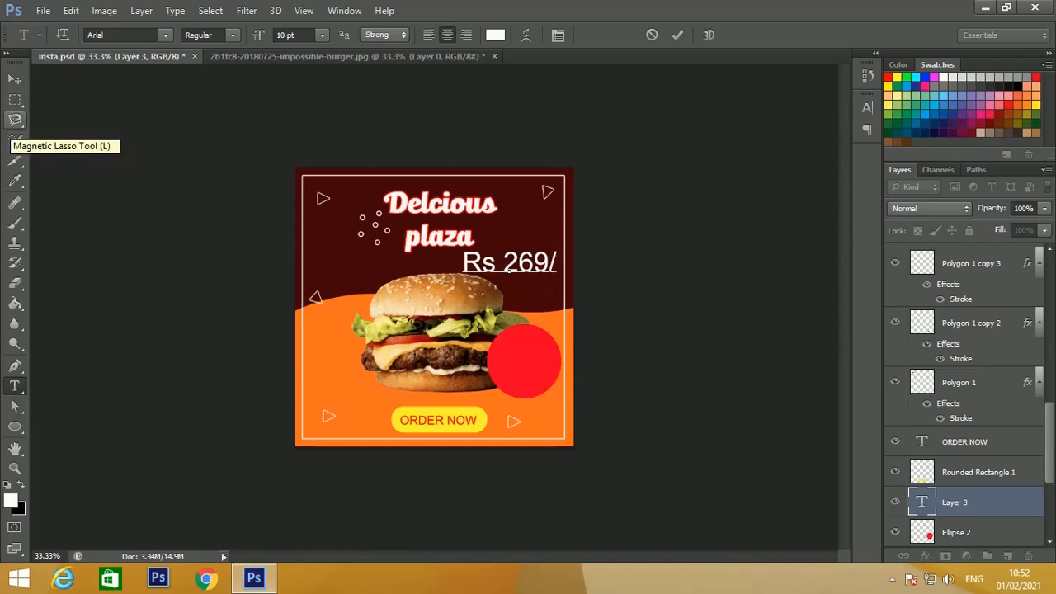
{"action": "type", "text": "-"}
{"action": "left_click", "coordinate": [15, 78]}
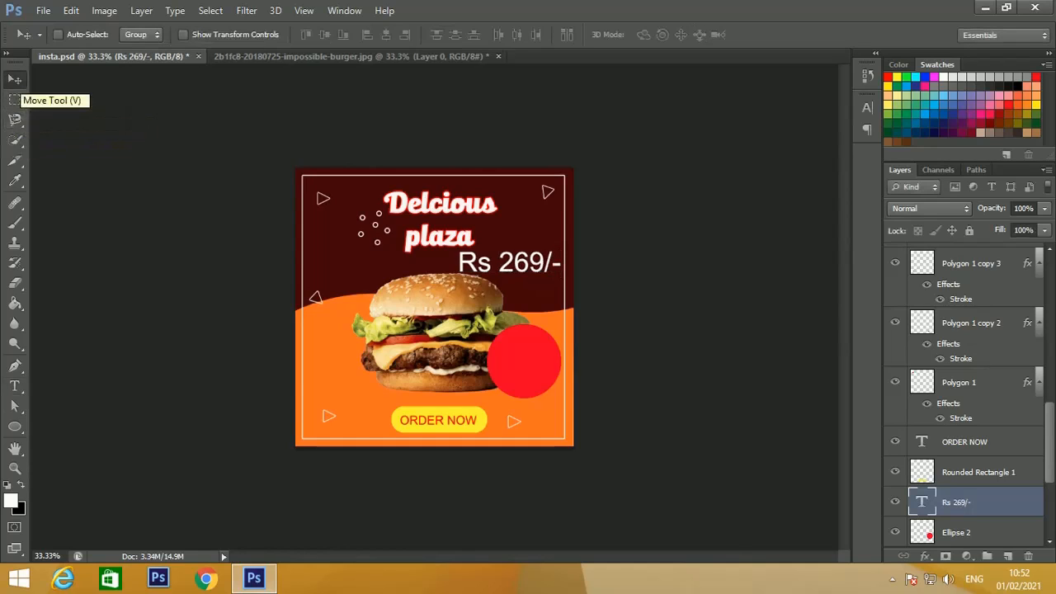
Set the "Rs 269/-" text size to 6 pt and shift the text slightly up and to the right
{"action": "right_click", "coordinate": [504, 264]}
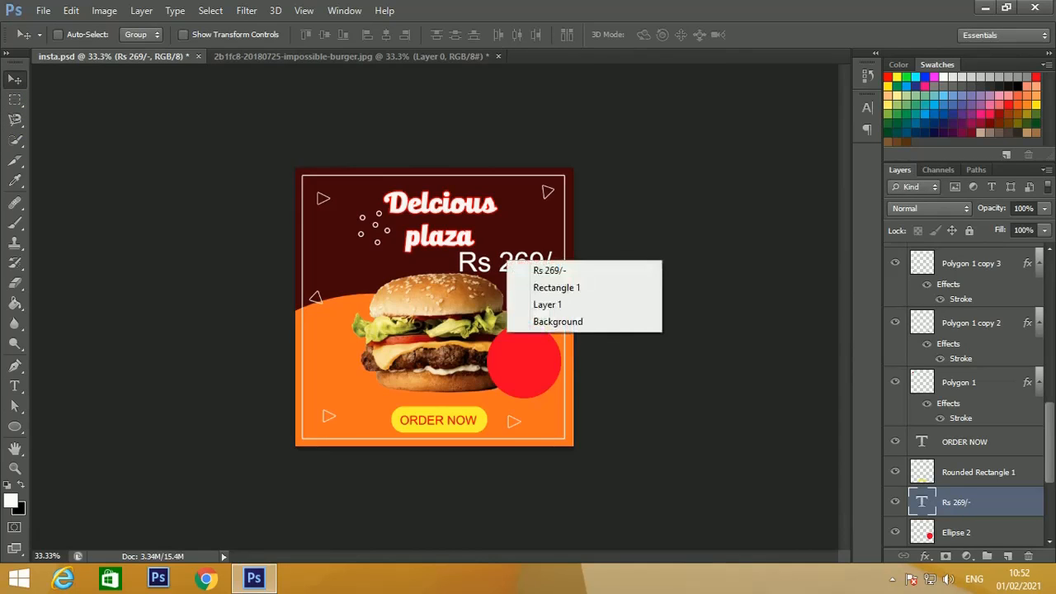
{"action": "left_click", "coordinate": [536, 272]}
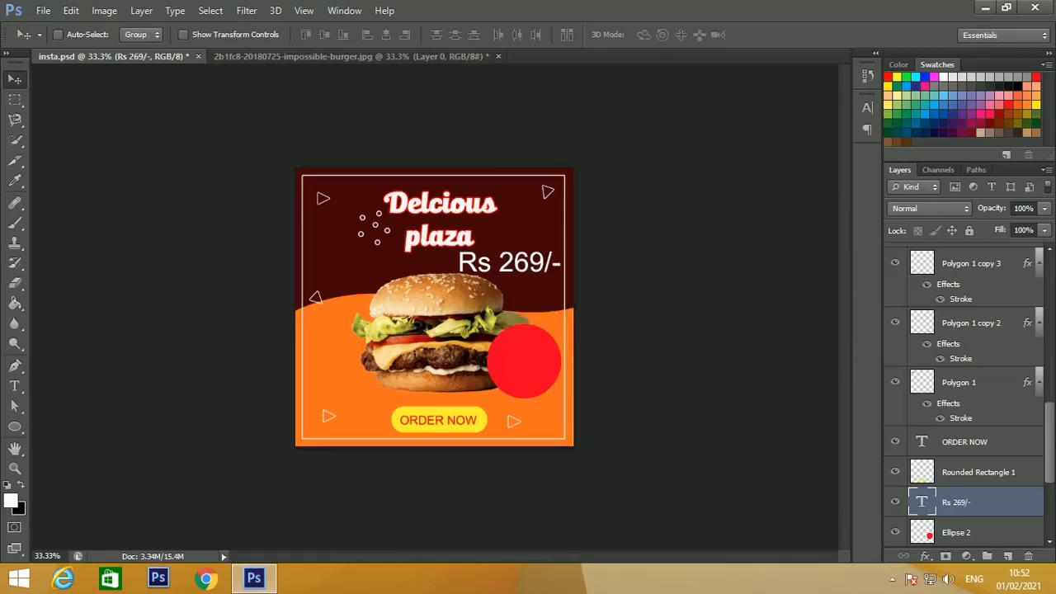
{"action": "left_click", "coordinate": [15, 385]}
{"action": "left_click_drag", "start_coordinate": [459, 263], "coordinate": [562, 268]}
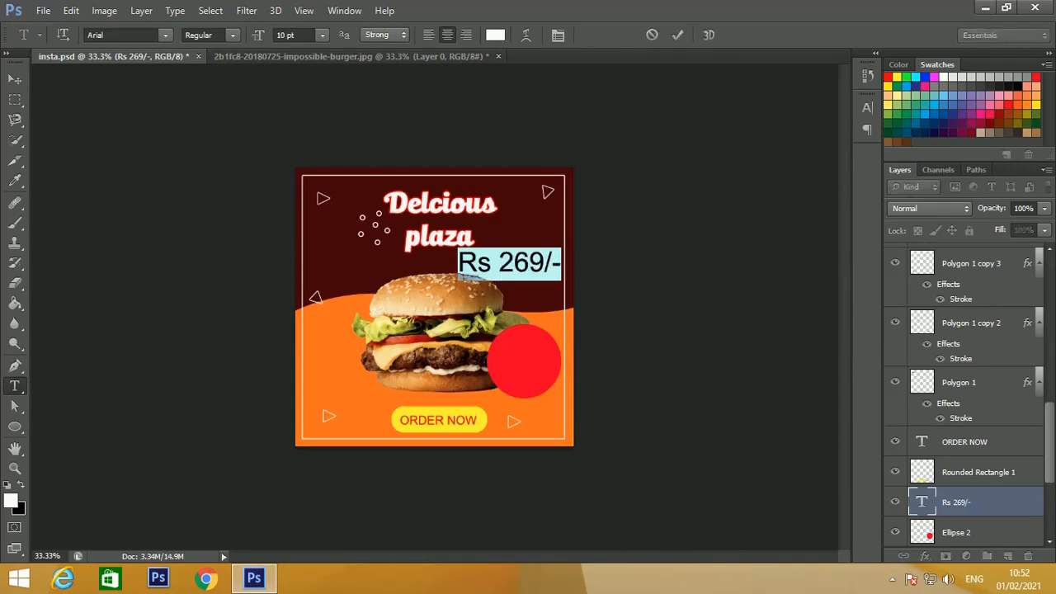
{"action": "left_click", "coordinate": [322, 35]}
{"action": "left_click", "coordinate": [306, 71]}
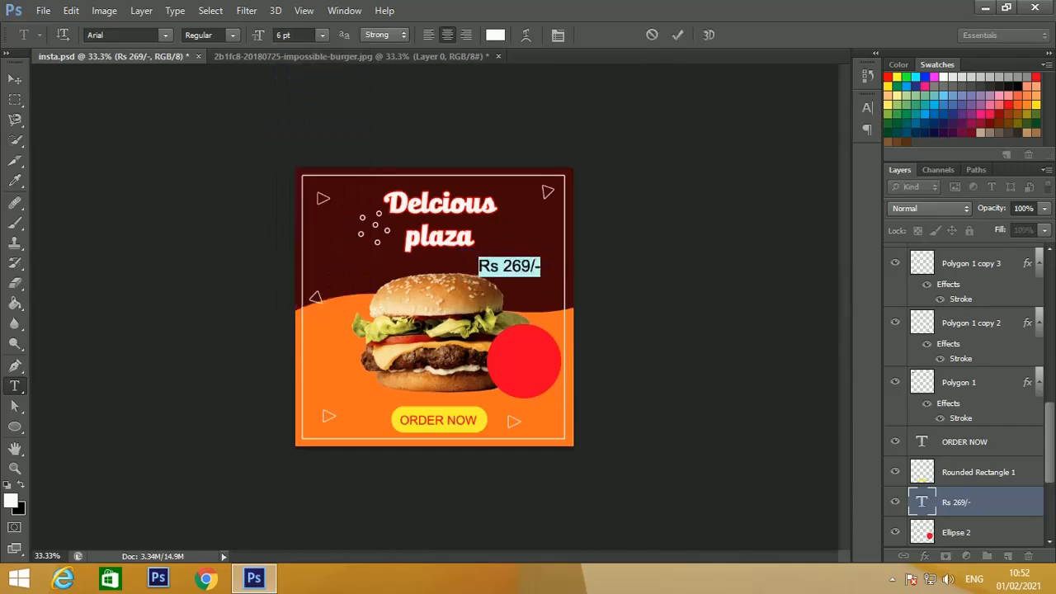
{"action": "left_click", "coordinate": [15, 78]}
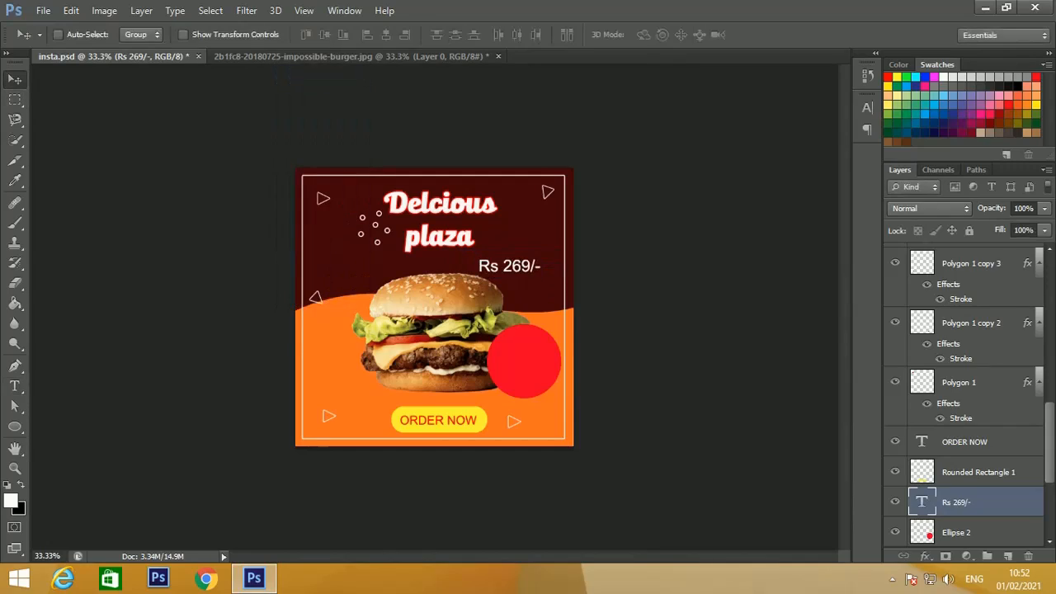
{"action": "mouse_move", "coordinate": [508, 266]}
{"action": "left_mouse_down"}
{"action": "mouse_move", "coordinate": [516, 272]}
{"action": "mouse_move", "coordinate": [528, 258]}
{"action": "left_mouse_up"}
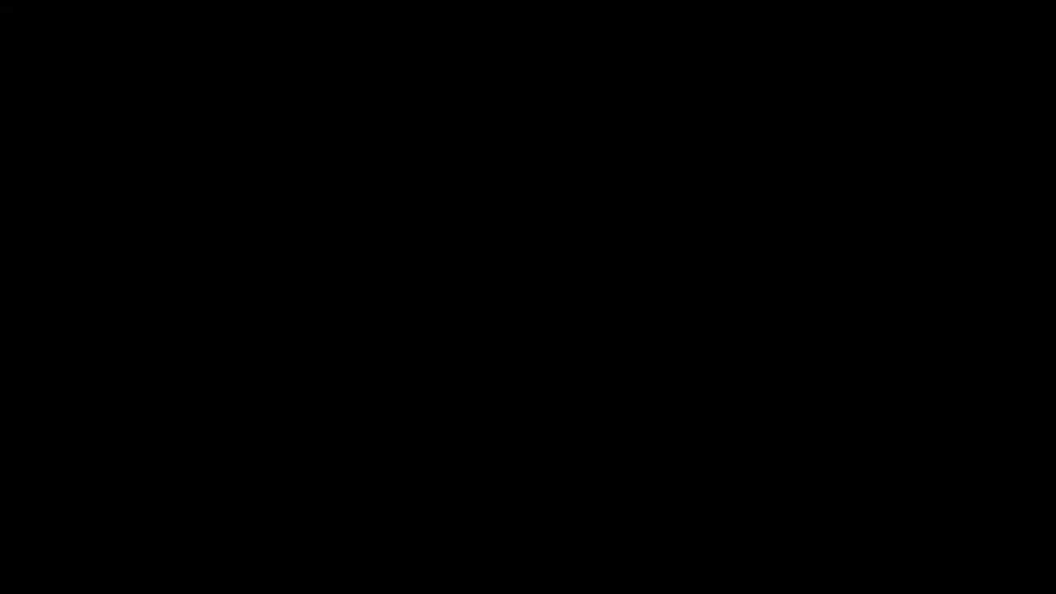